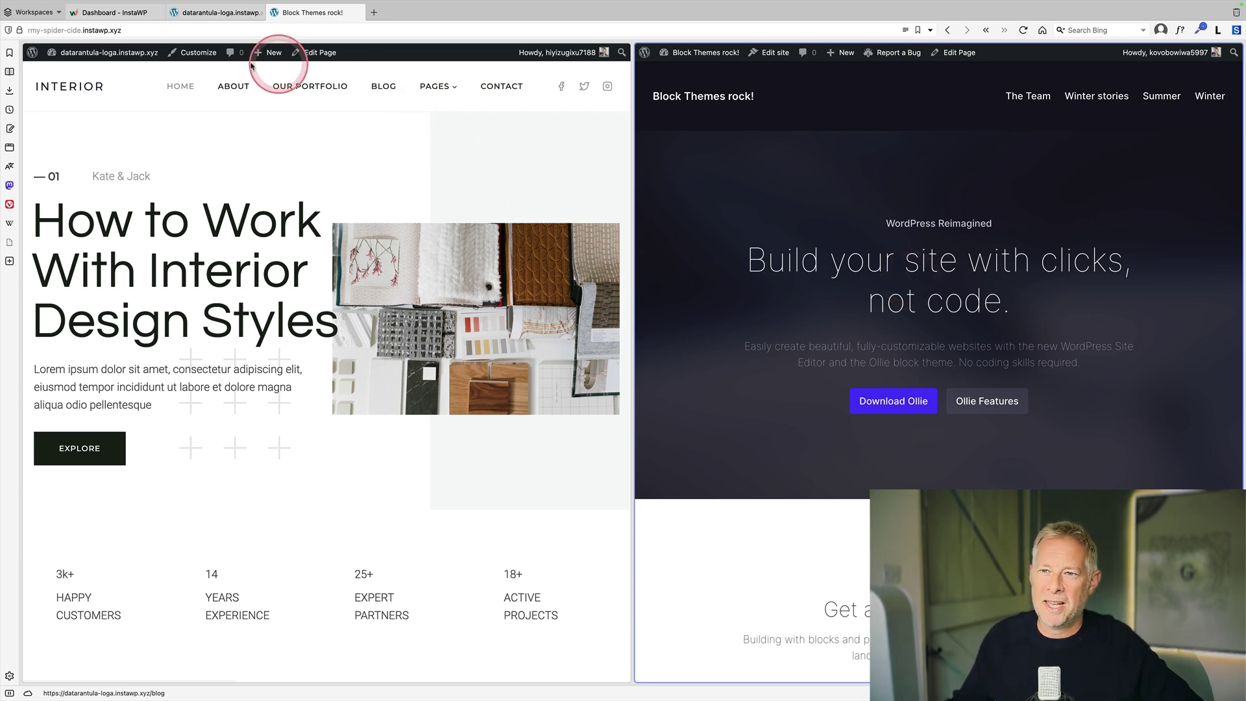
- Open the Customizer for the Kadence-themed Interior site from the left window's admin bar
{"action": "left_click", "coordinate": [198, 57]}
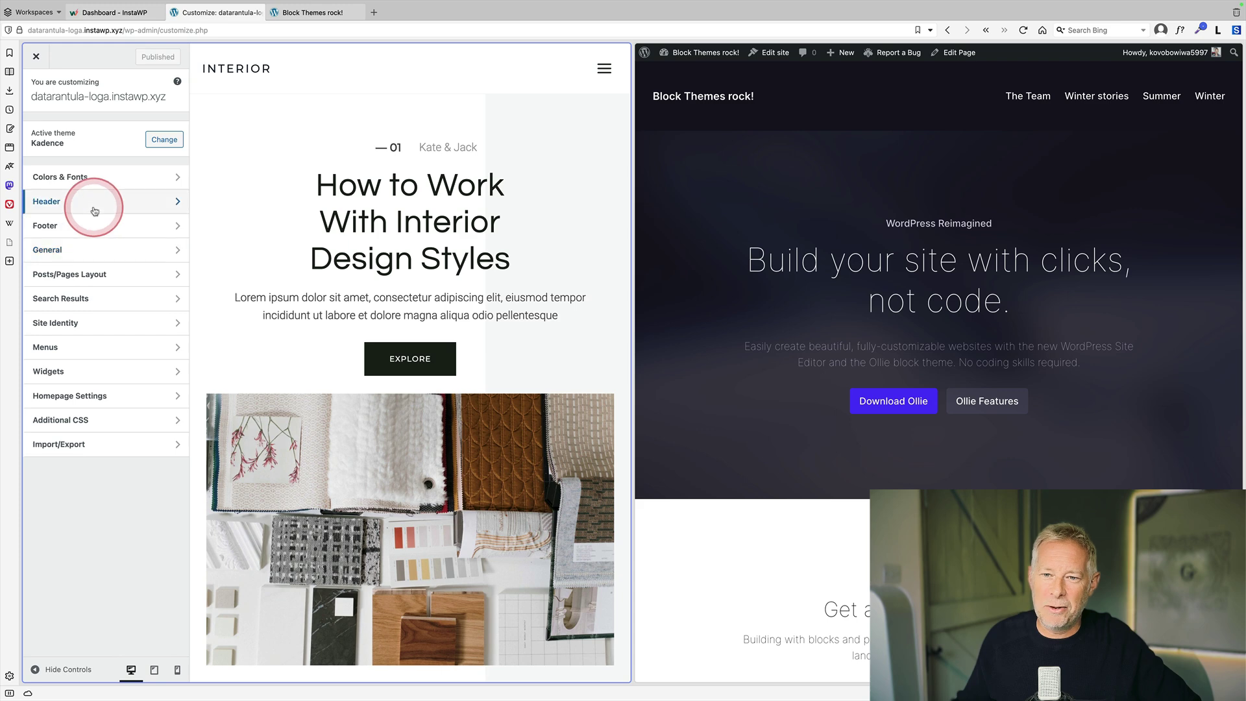
- Check the Typography fonts (Roboto body, Questrial headings), then close the Customizer
{"action": "left_click", "coordinate": [94, 187]}
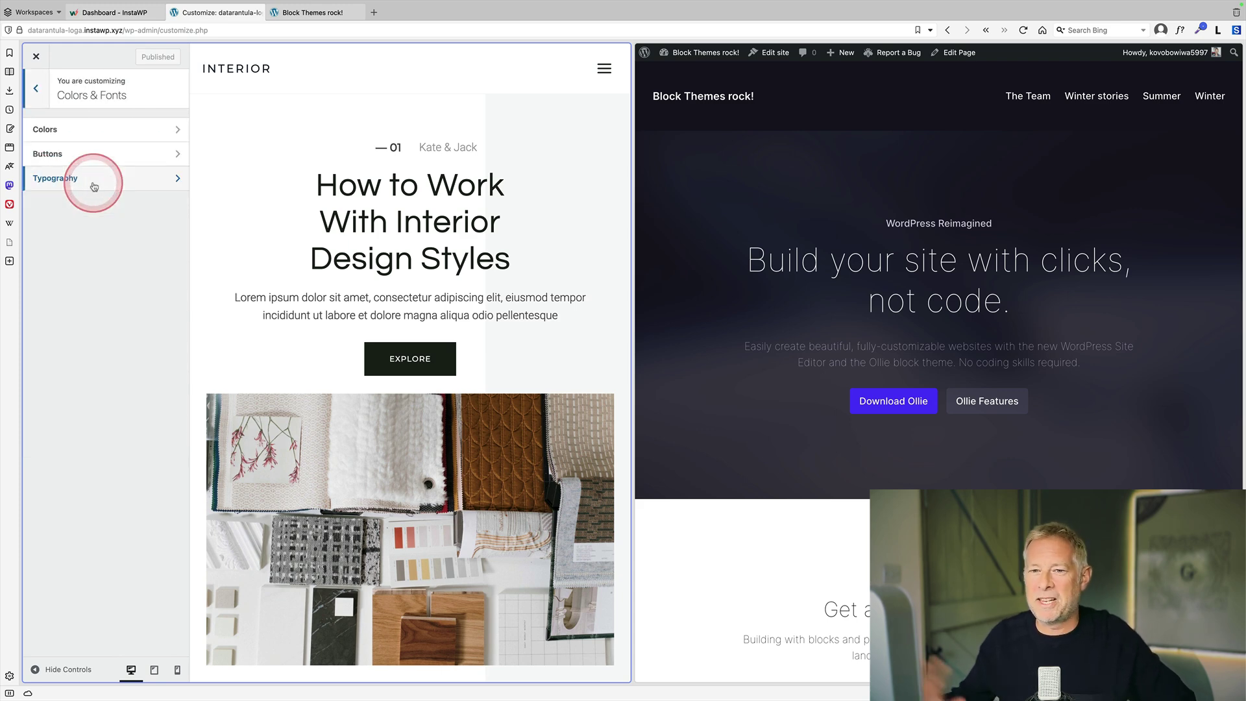
{"action": "left_click", "coordinate": [94, 187]}
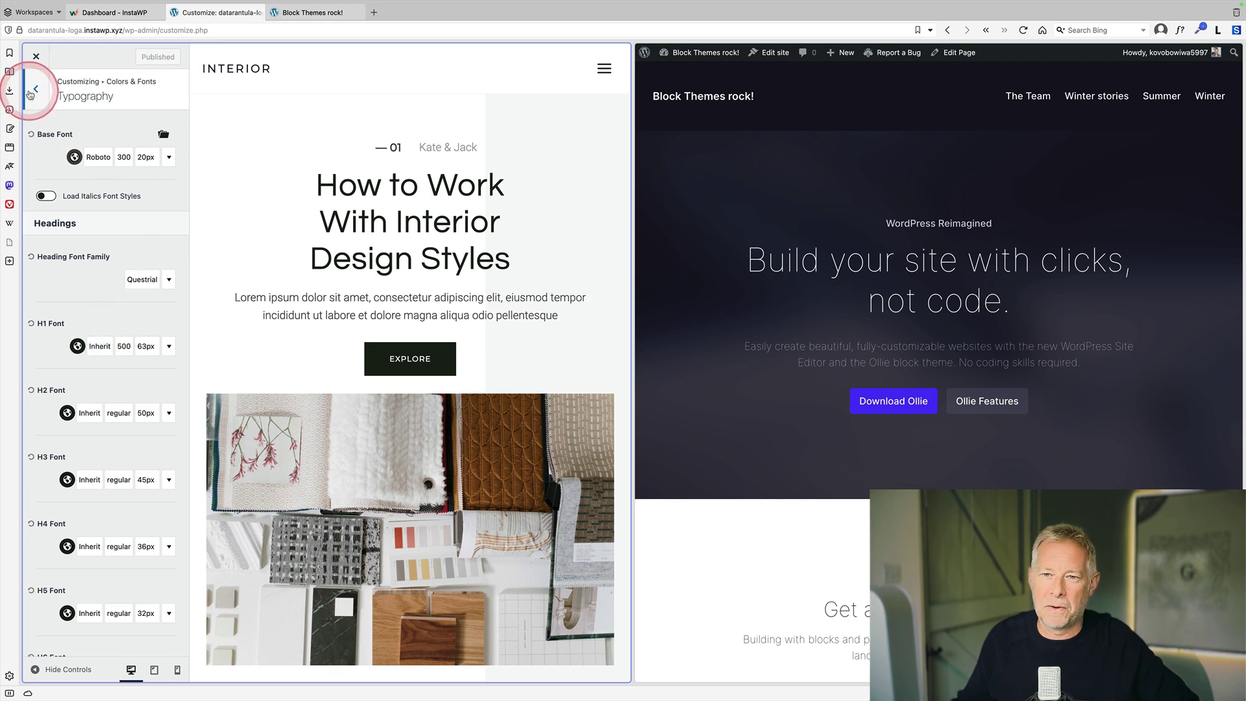
{"action": "left_click", "coordinate": [36, 89]}
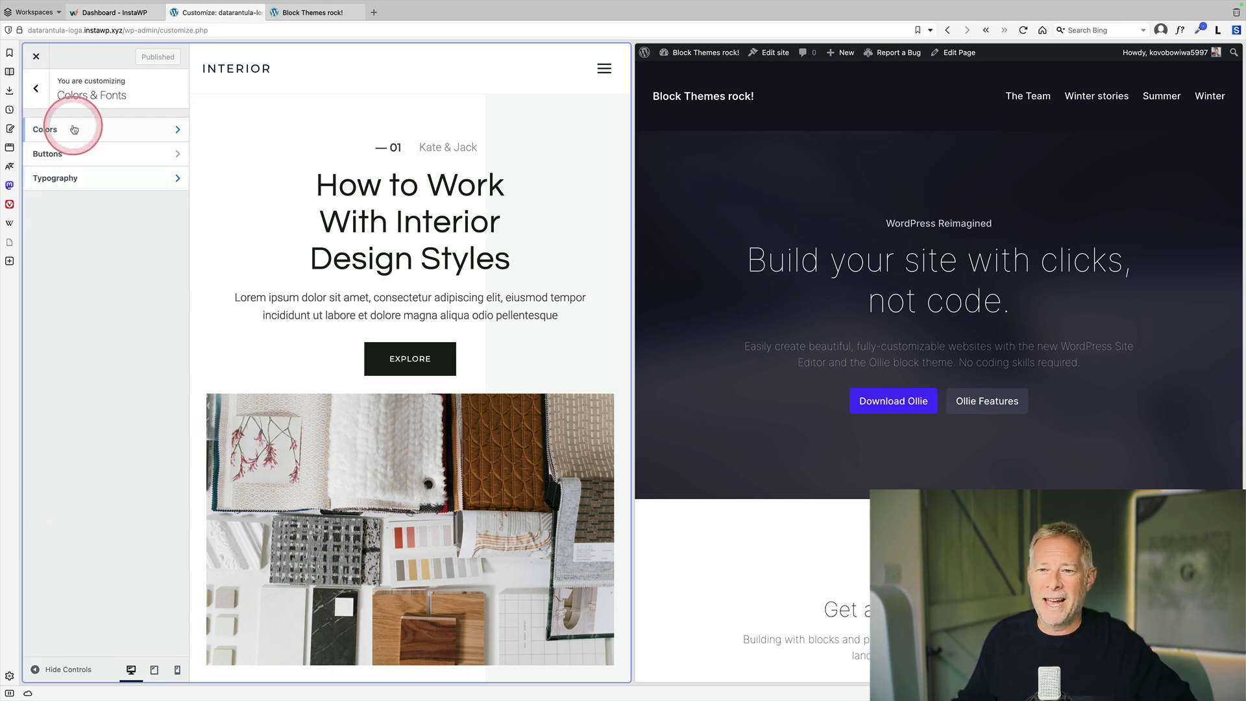
{"action": "left_click", "coordinate": [35, 91]}
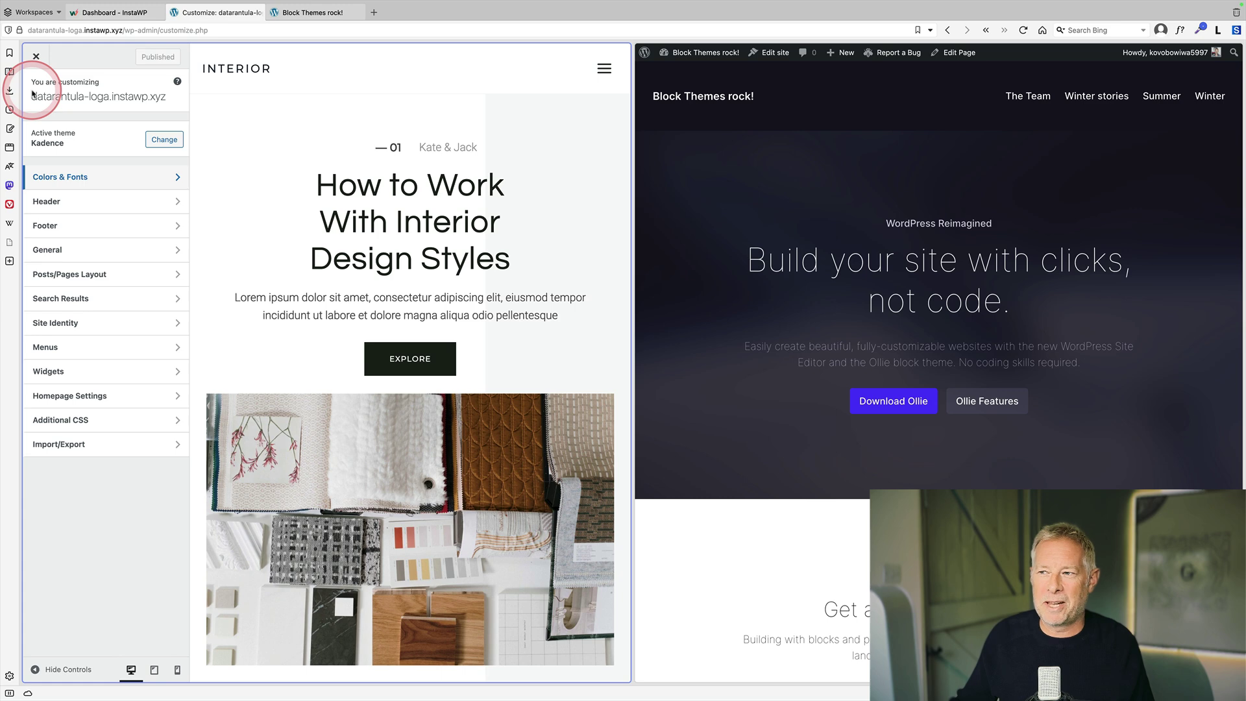
{"action": "left_click", "coordinate": [751, 211]}
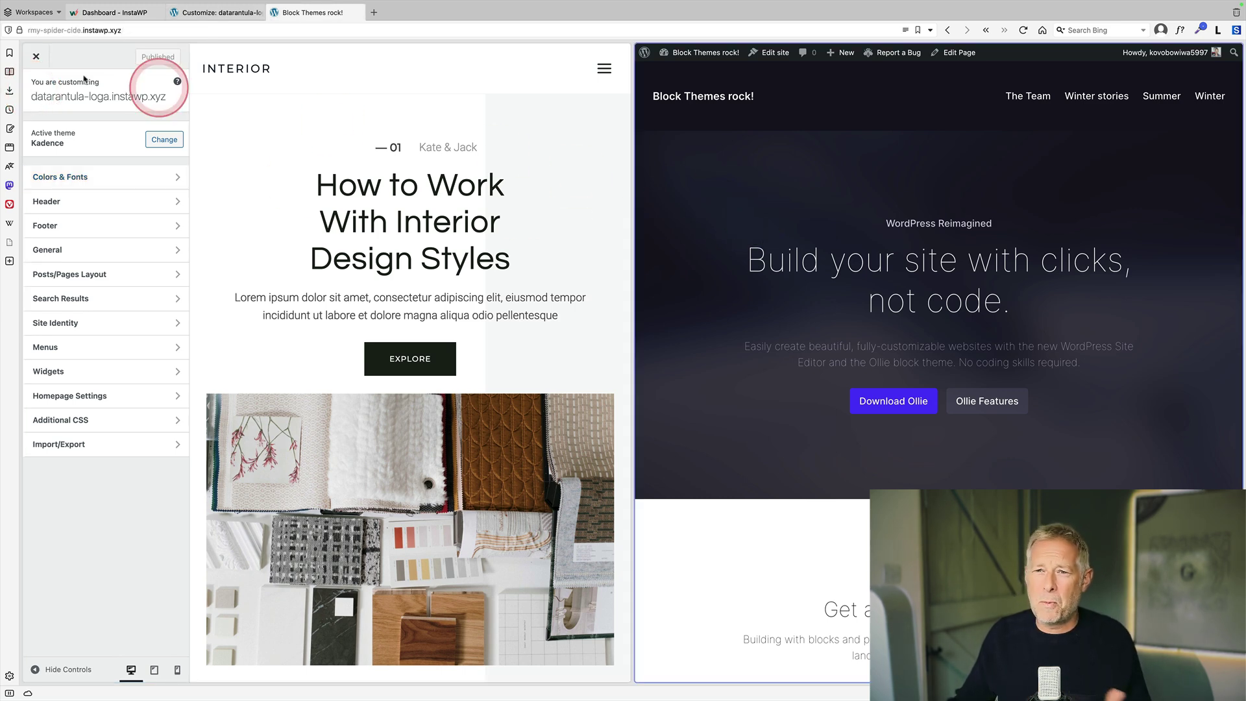
{"action": "left_click", "coordinate": [35, 62]}
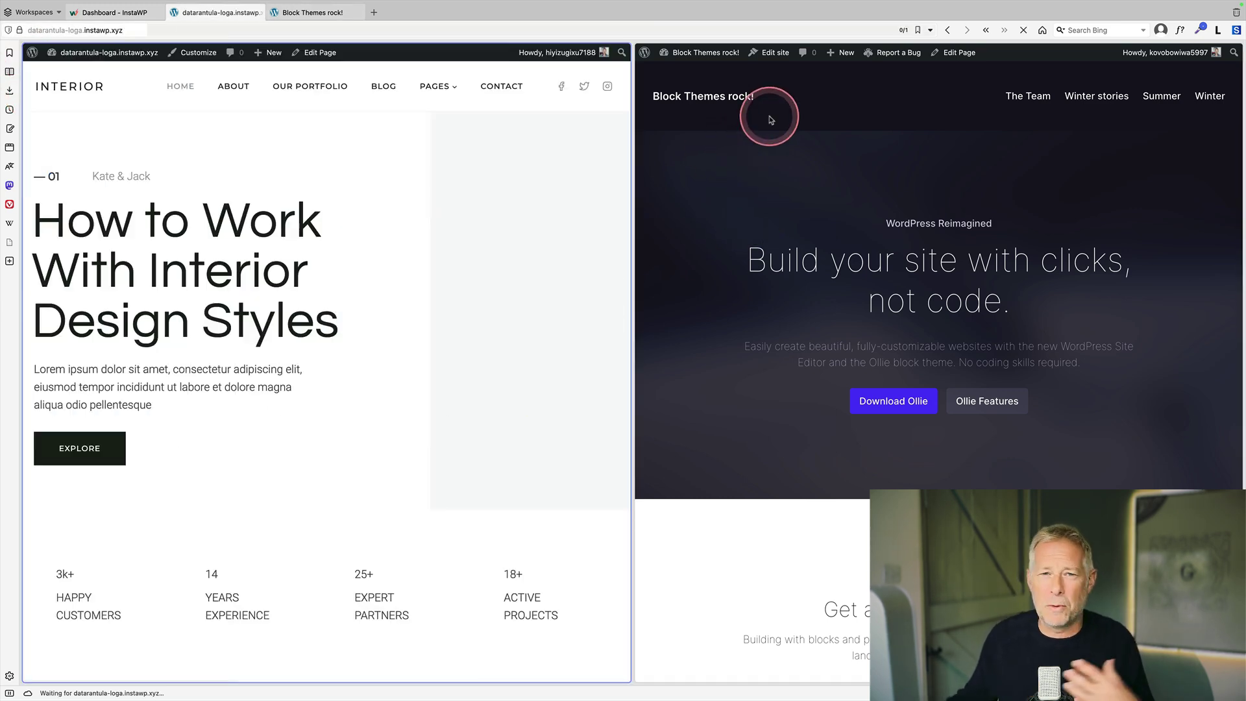
- Launch the block theme's site editor and open the Front Page template for editing
{"action": "left_click", "coordinate": [771, 54]}
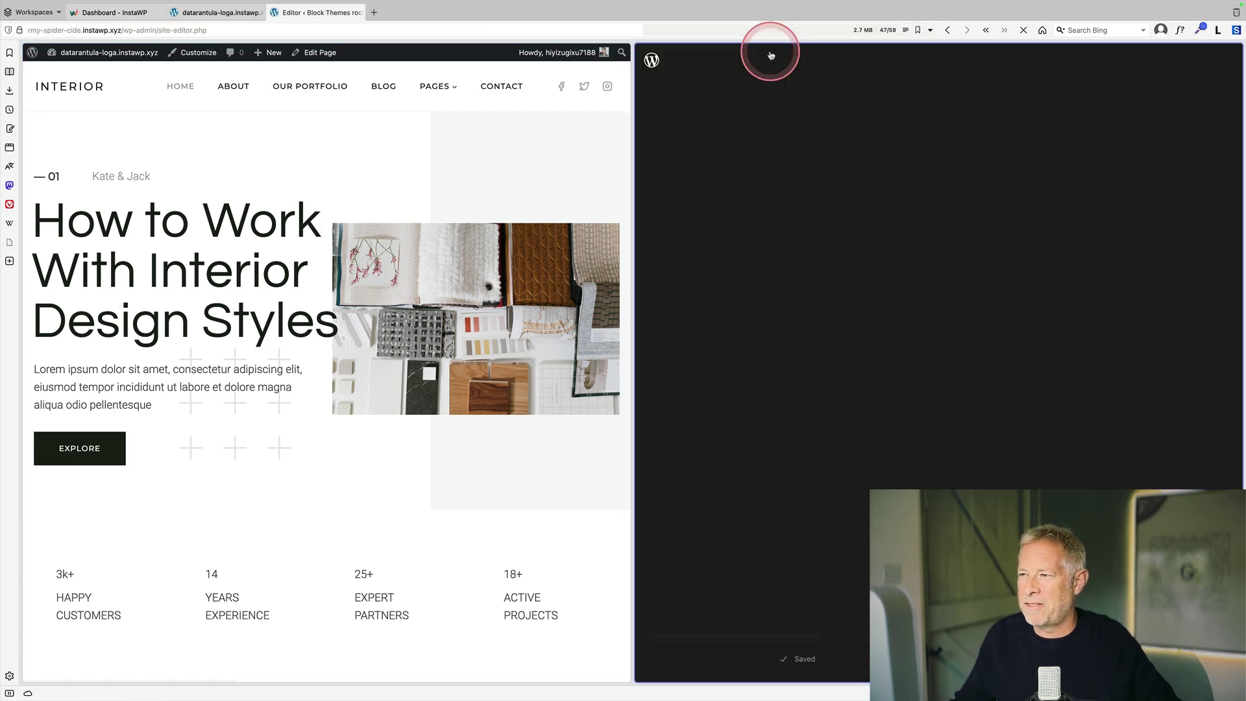
{"action": "left_click", "coordinate": [693, 187]}
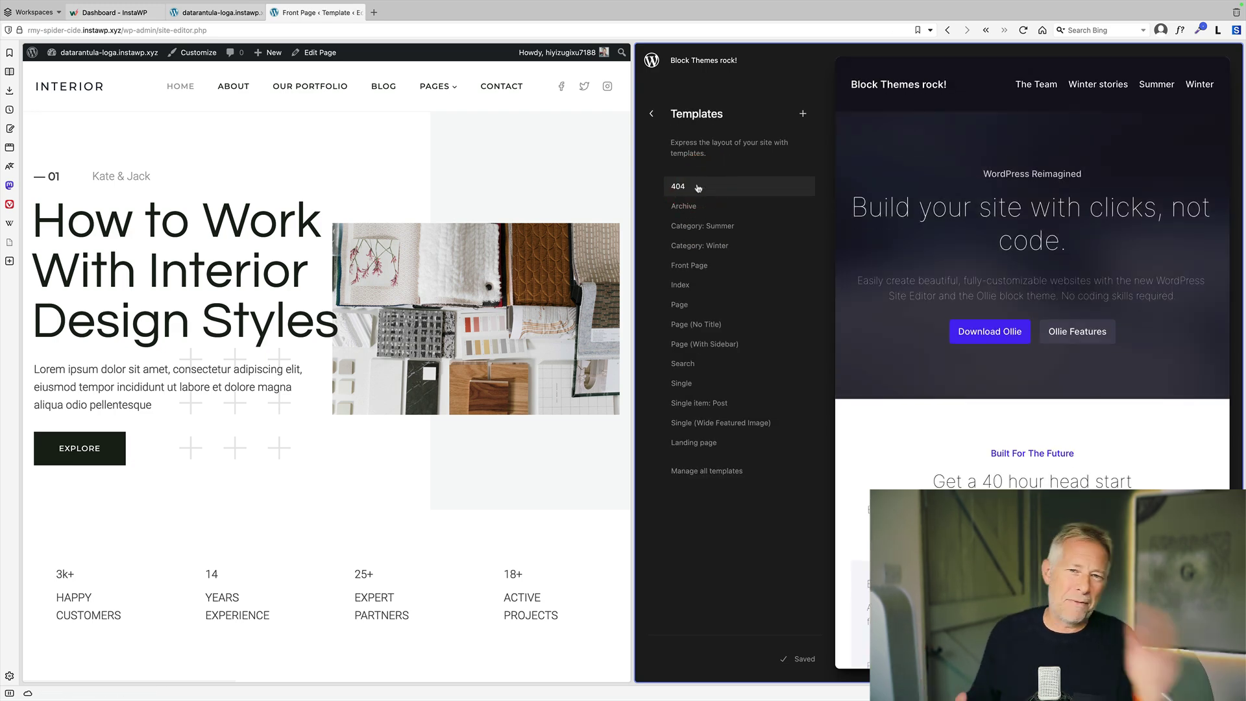
{"action": "left_click", "coordinate": [756, 266]}
{"action": "left_click", "coordinate": [900, 438]}
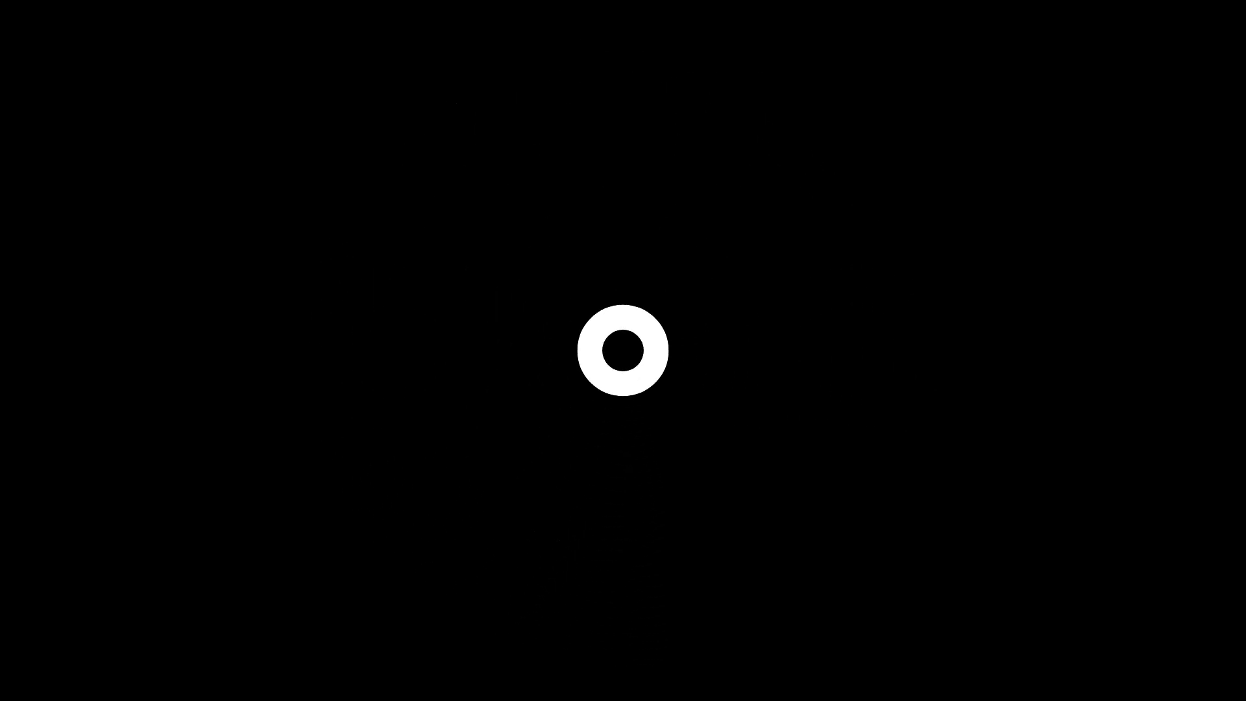
- Open the Single template in the editor and delete its Featured Image block
{"action": "left_click", "coordinate": [283, 467]}
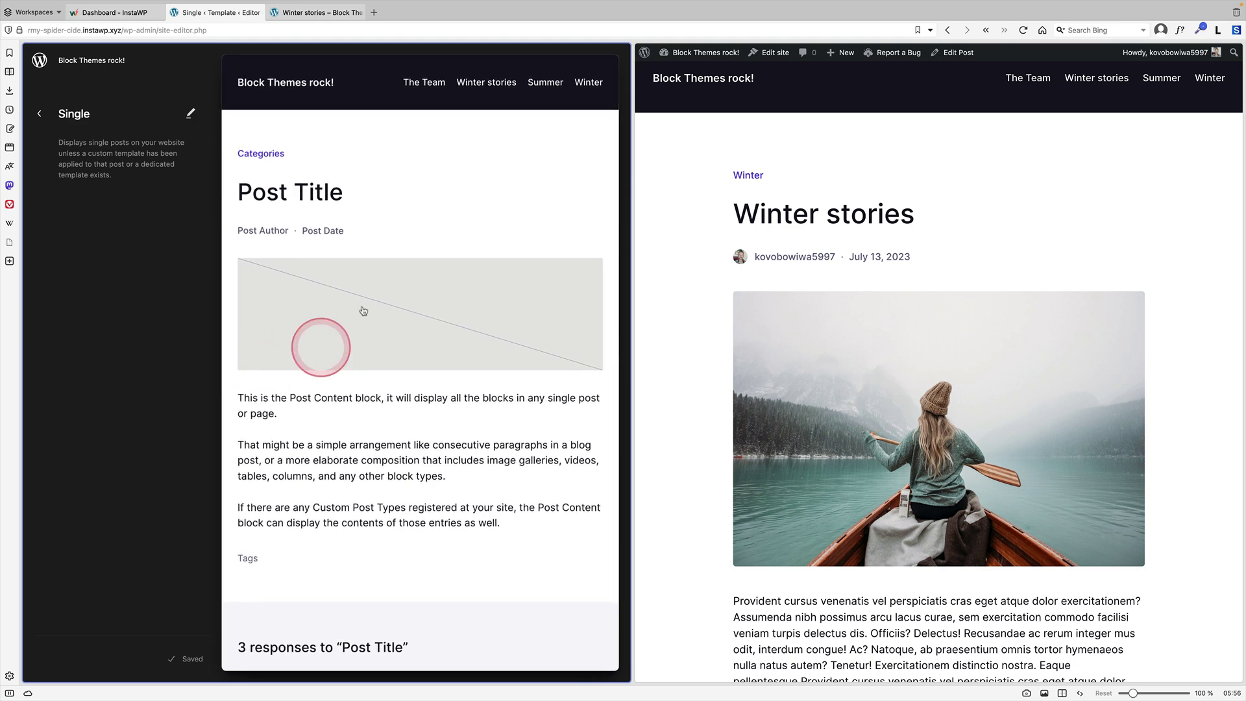
{"action": "left_click", "coordinate": [445, 349]}
{"action": "left_click", "coordinate": [298, 365]}
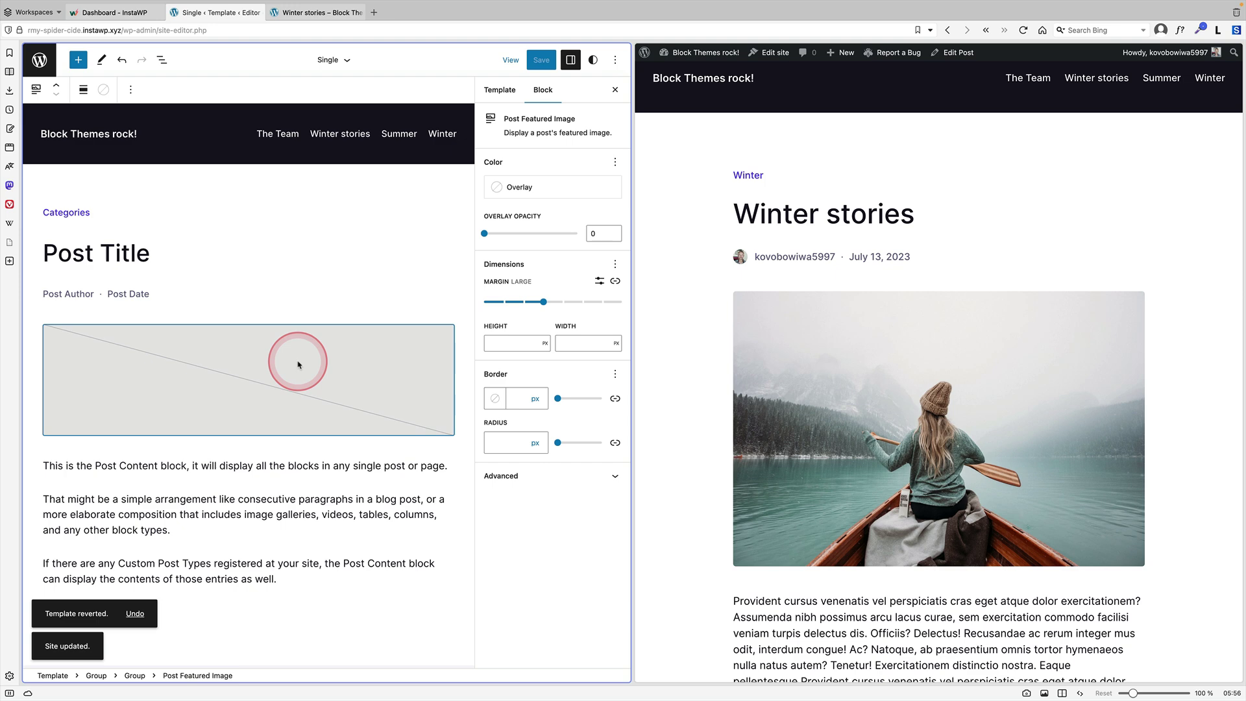
{"action": "key", "text": "Delete"}
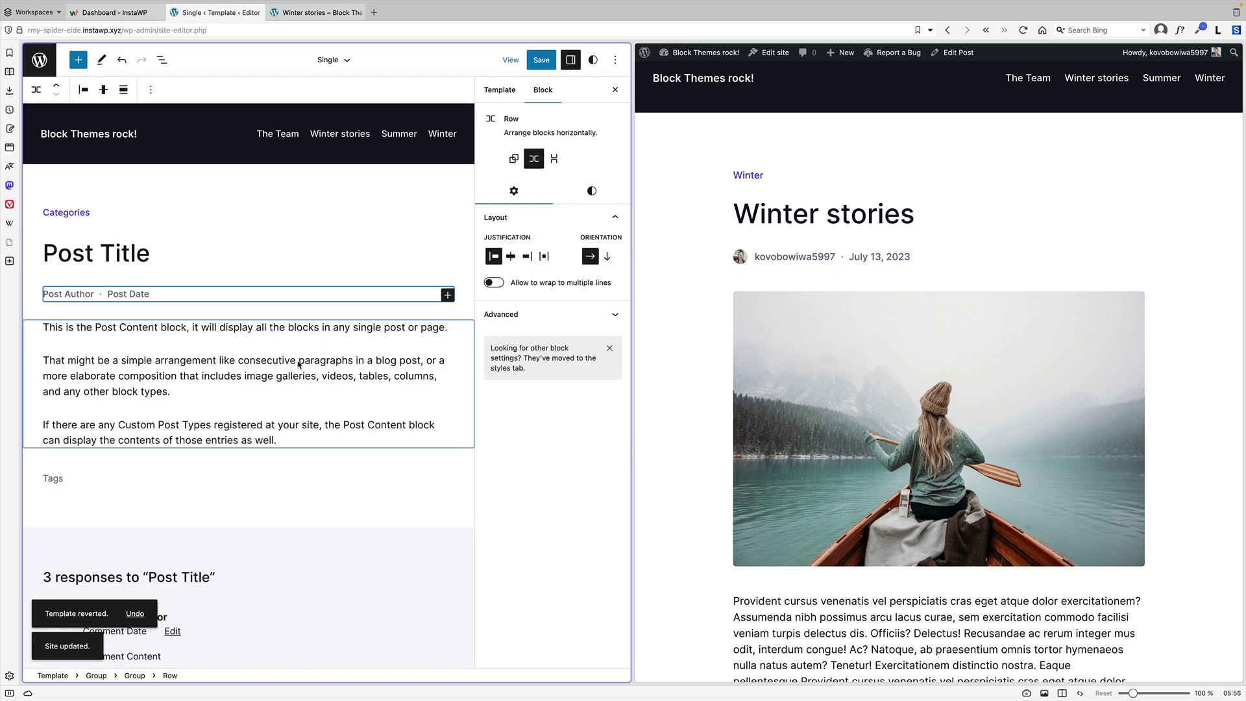
- Insert a Cover block below the title, filled with the post's featured image
{"action": "left_click", "coordinate": [213, 257]}
{"action": "key", "text": "Return"}
{"action": "type", "text": "/c"}
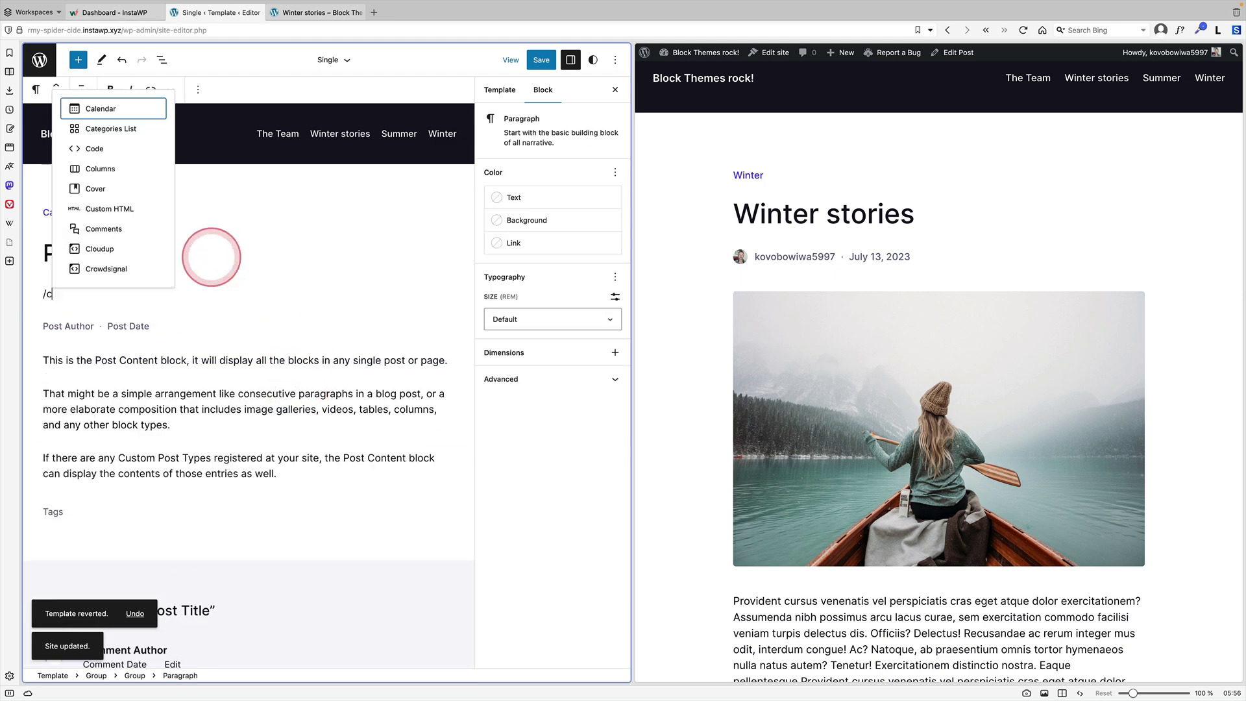
{"action": "type", "text": "over"}
{"action": "key", "text": "Return"}
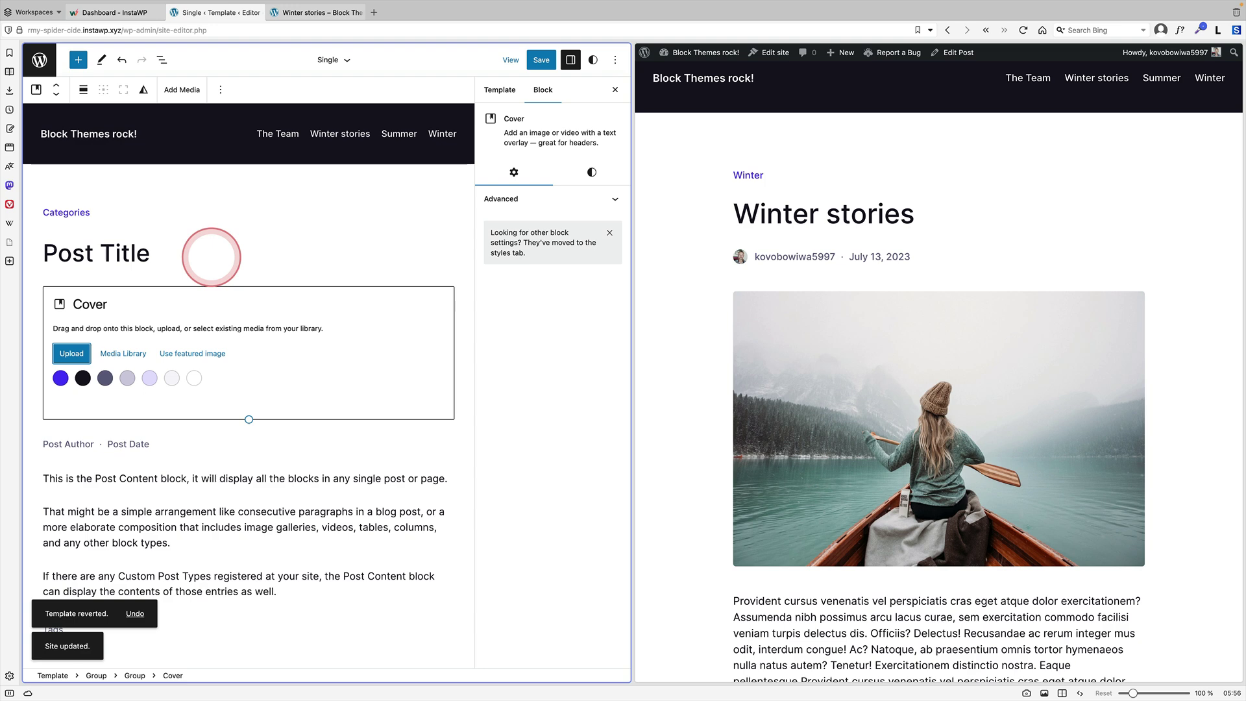
{"action": "left_click", "coordinate": [185, 356]}
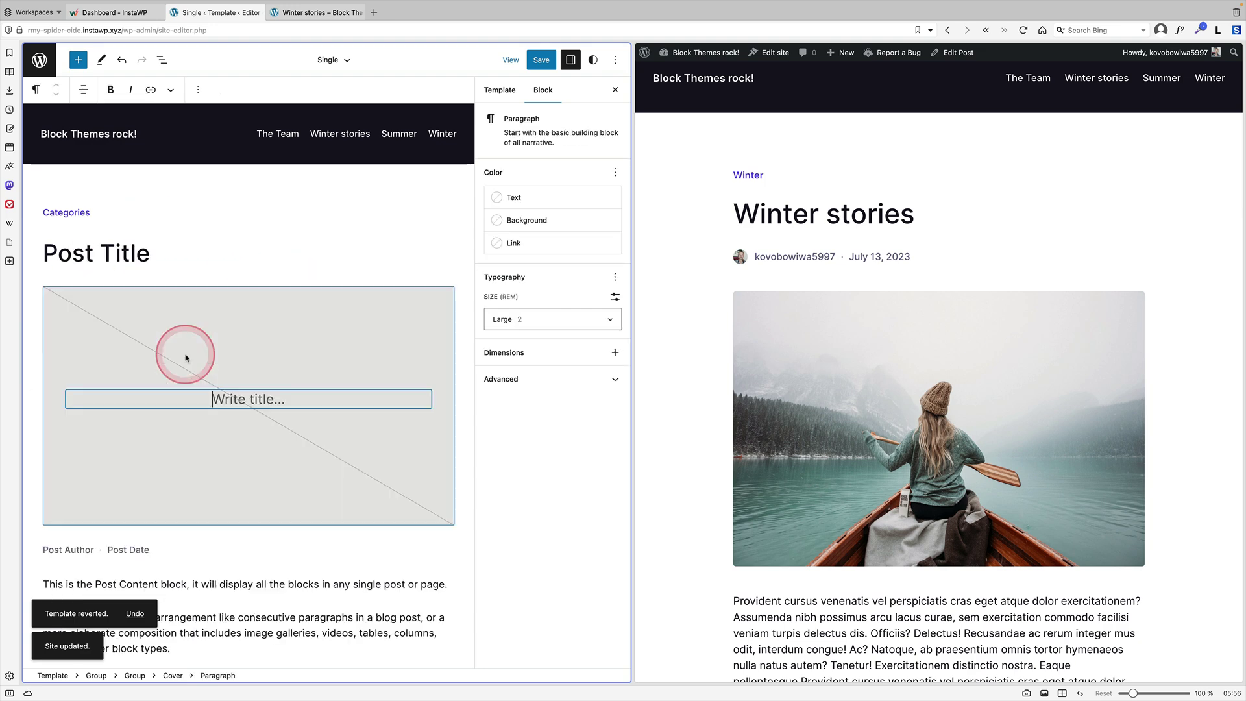
- Place a Post Title block inside the cover with Tertiary white text colour
{"action": "left_click", "coordinate": [219, 393]}
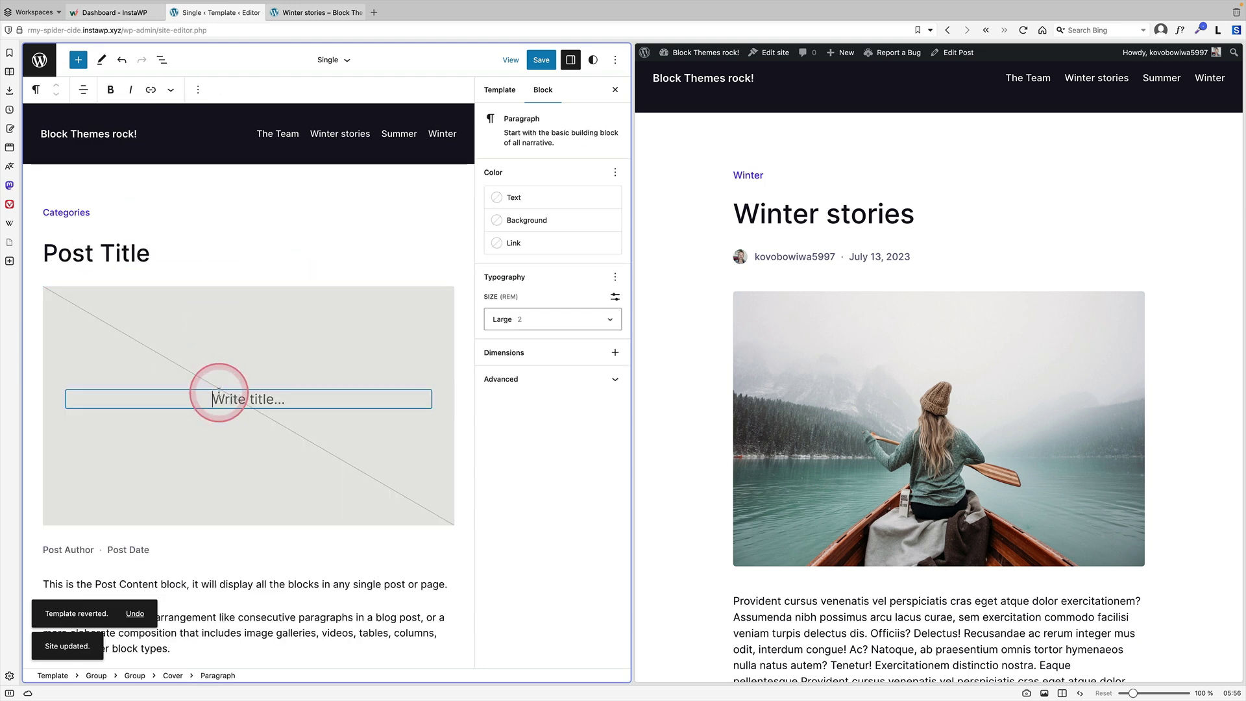
{"action": "type", "text": "/post"}
{"action": "key", "text": "Return"}
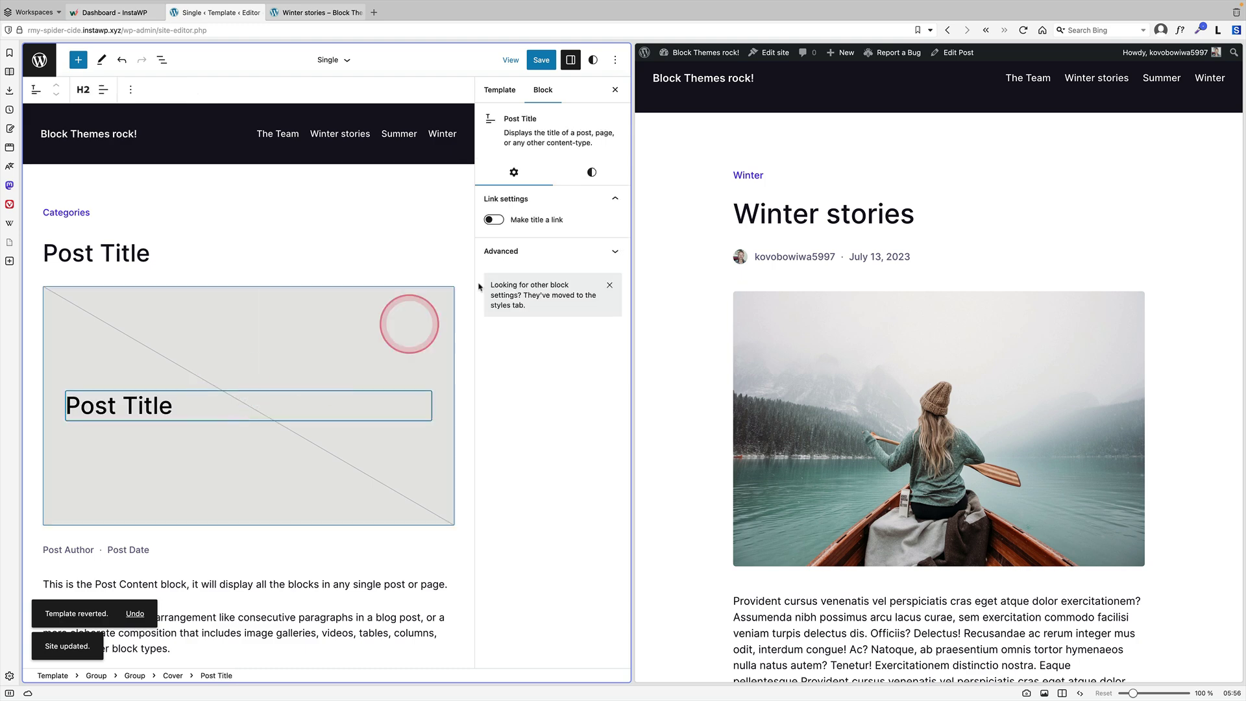
{"action": "left_click", "coordinate": [591, 171]}
{"action": "left_click", "coordinate": [543, 227]}
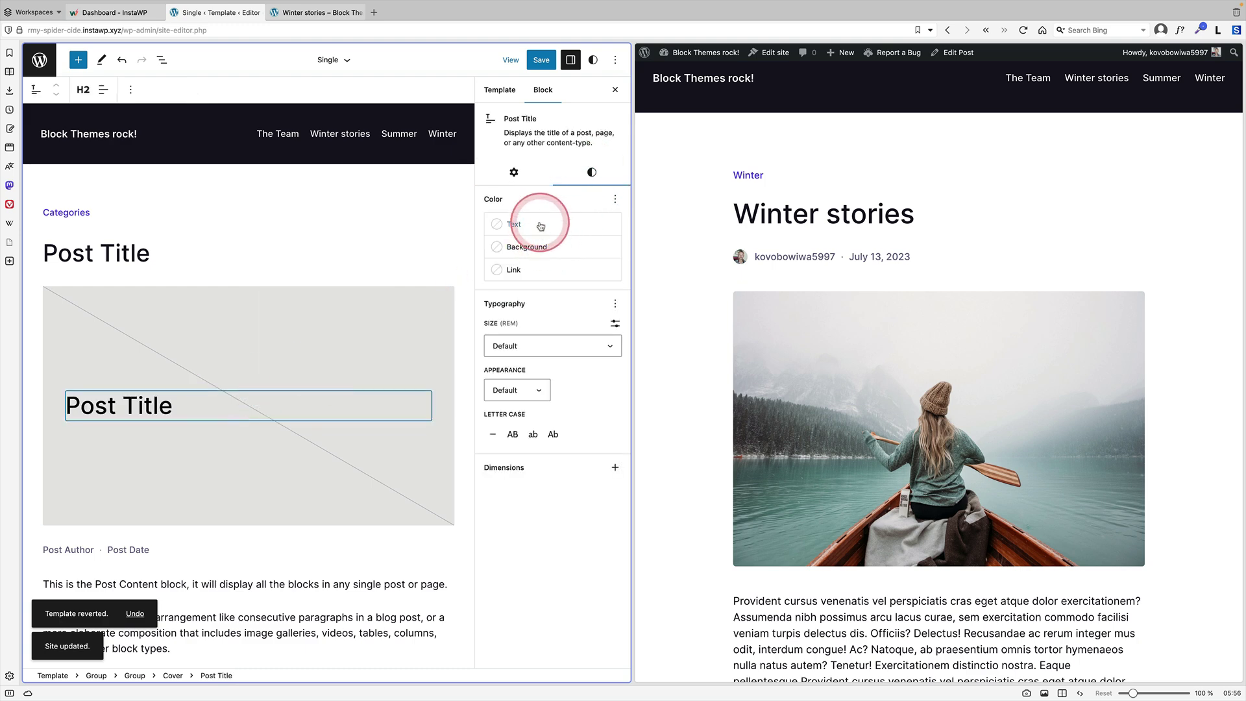
{"action": "left_click", "coordinate": [447, 288]}
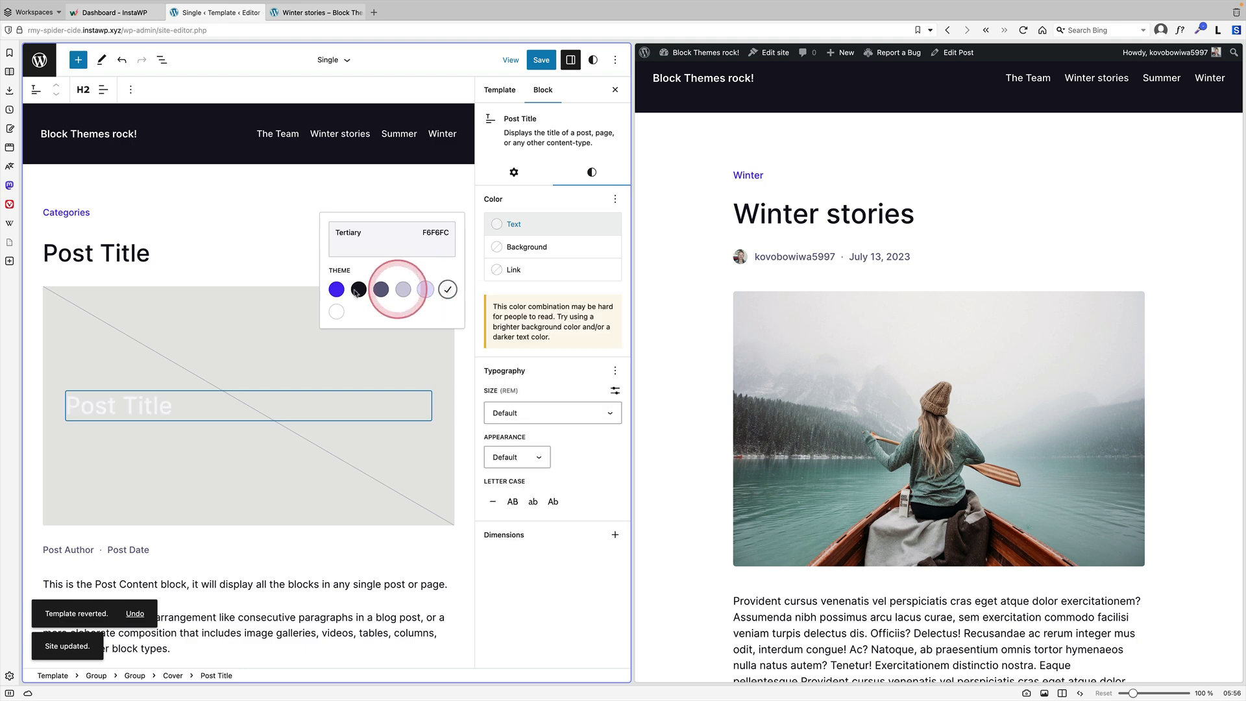
- Remove the original top Post Title, set the cover to full width, and save
{"action": "left_click", "coordinate": [123, 253]}
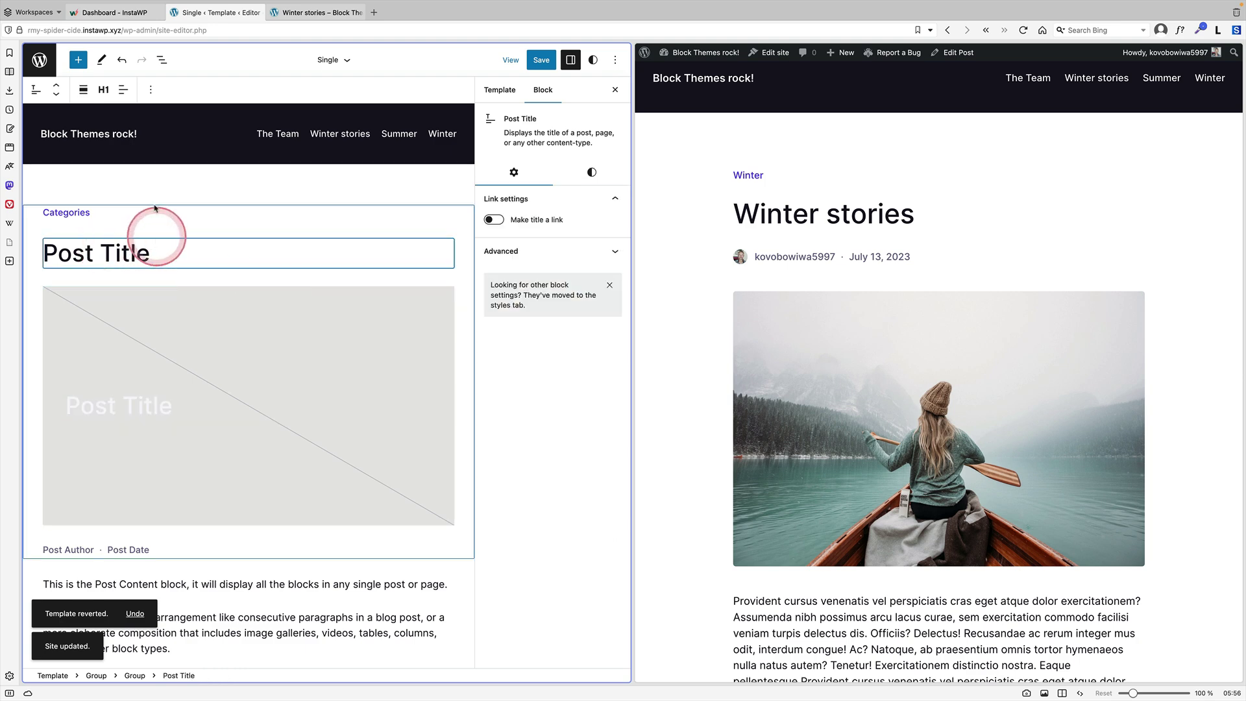
{"action": "left_click", "coordinate": [150, 89]}
{"action": "left_click", "coordinate": [191, 397]}
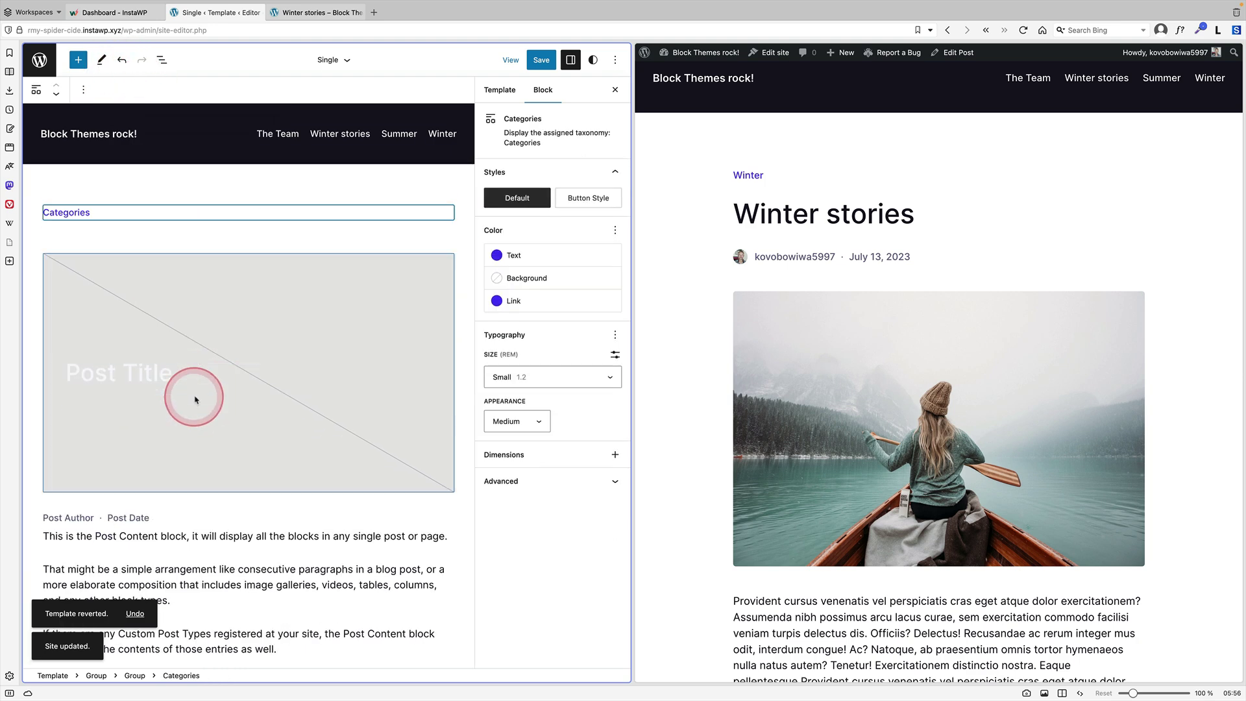
{"action": "left_click", "coordinate": [201, 263]}
{"action": "left_click", "coordinate": [91, 96]}
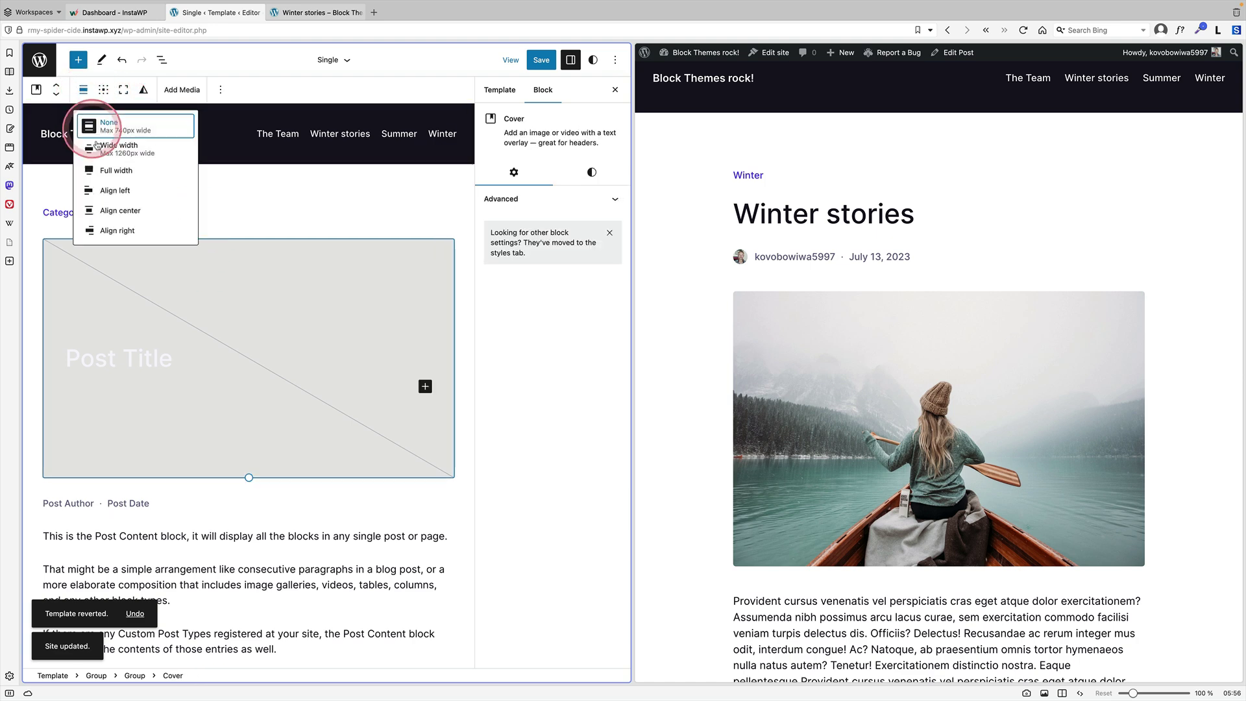
{"action": "left_click", "coordinate": [89, 167]}
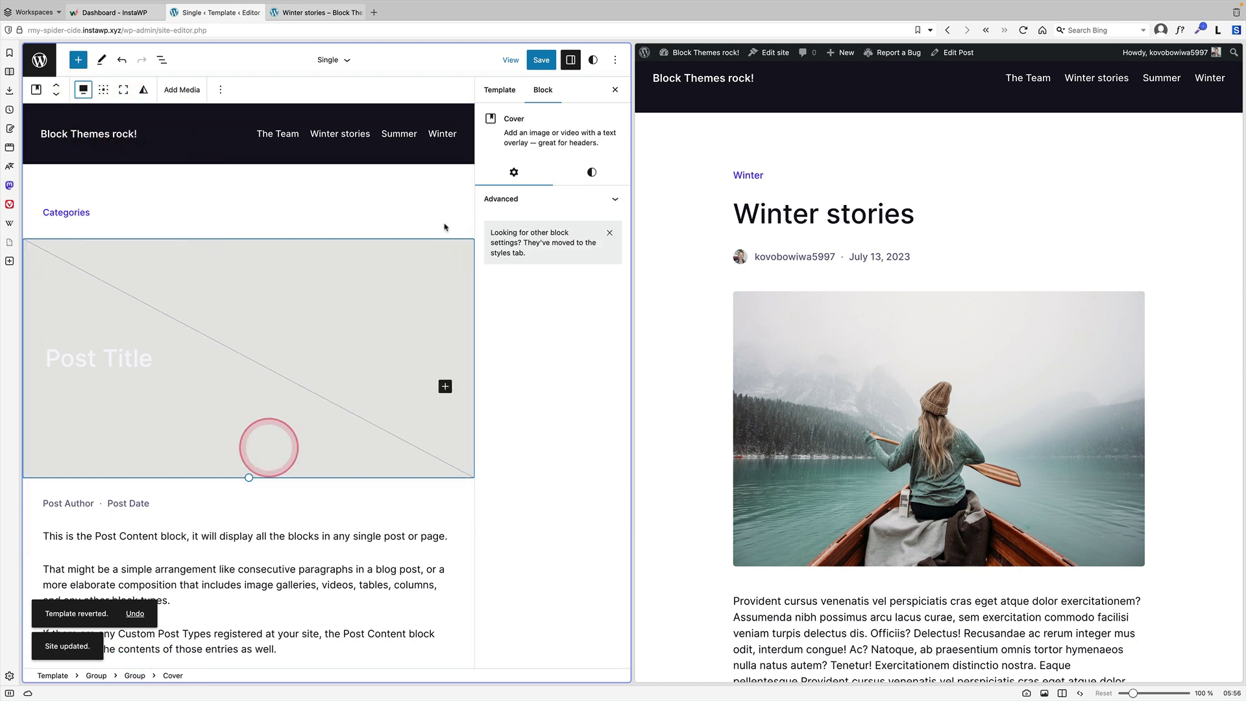
{"action": "left_click", "coordinate": [541, 59]}
{"action": "left_click", "coordinate": [532, 57]}
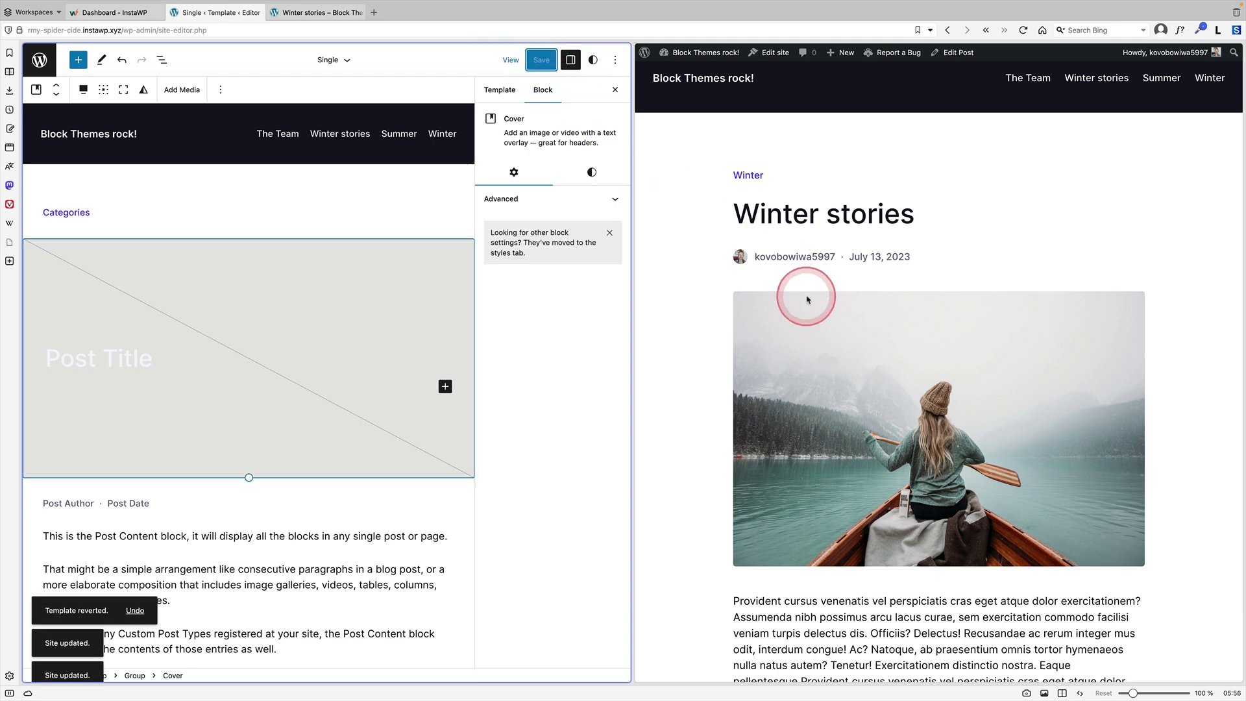
- Reload the Winter stories post to see its full-width title cover, then open Summer fun
{"action": "left_click", "coordinate": [1001, 271]}
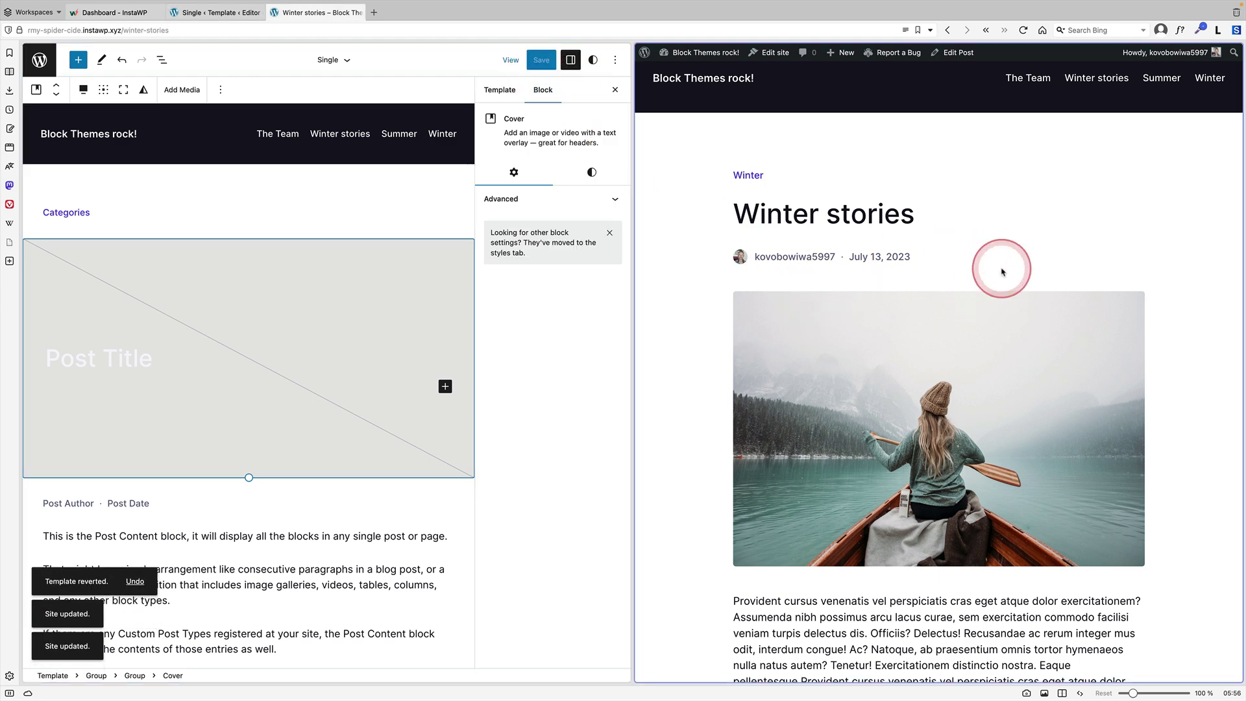
{"action": "key", "text": "super+r"}
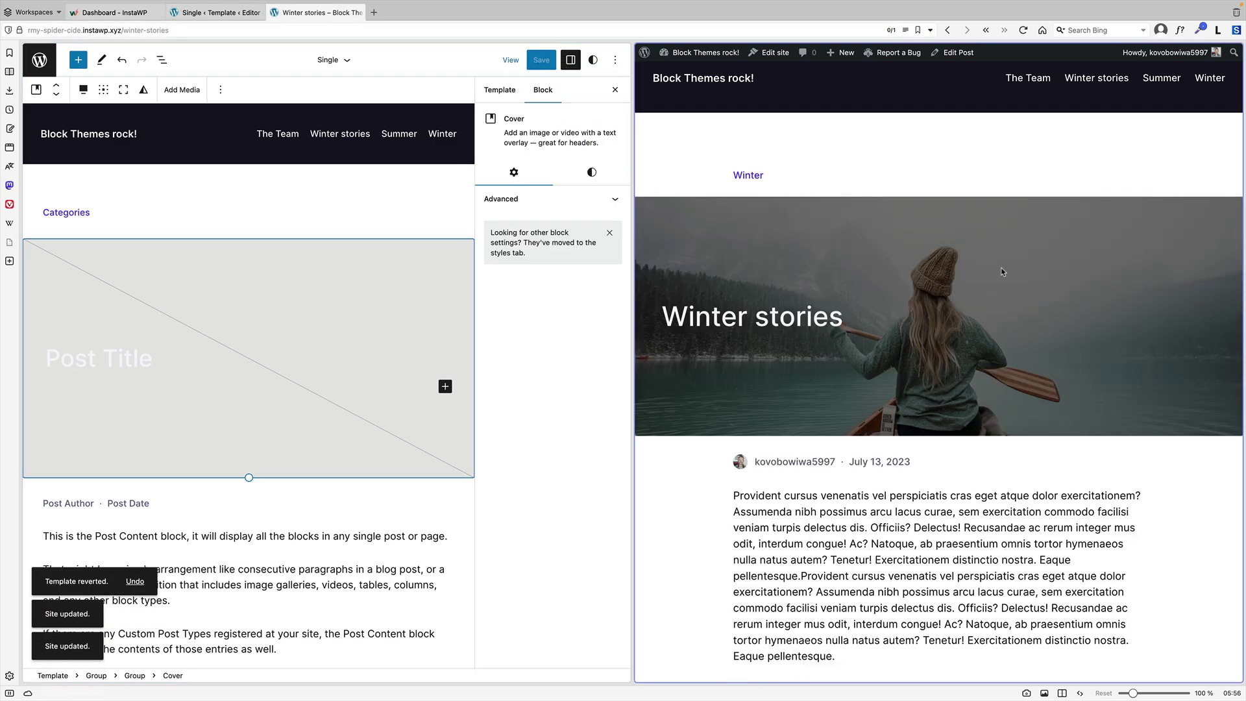
{"action": "scroll", "coordinate": [976, 422], "scroll_direction": "down", "scroll_amount": 4}
{"action": "scroll", "coordinate": [974, 429], "scroll_direction": "up", "scroll_amount": 4}
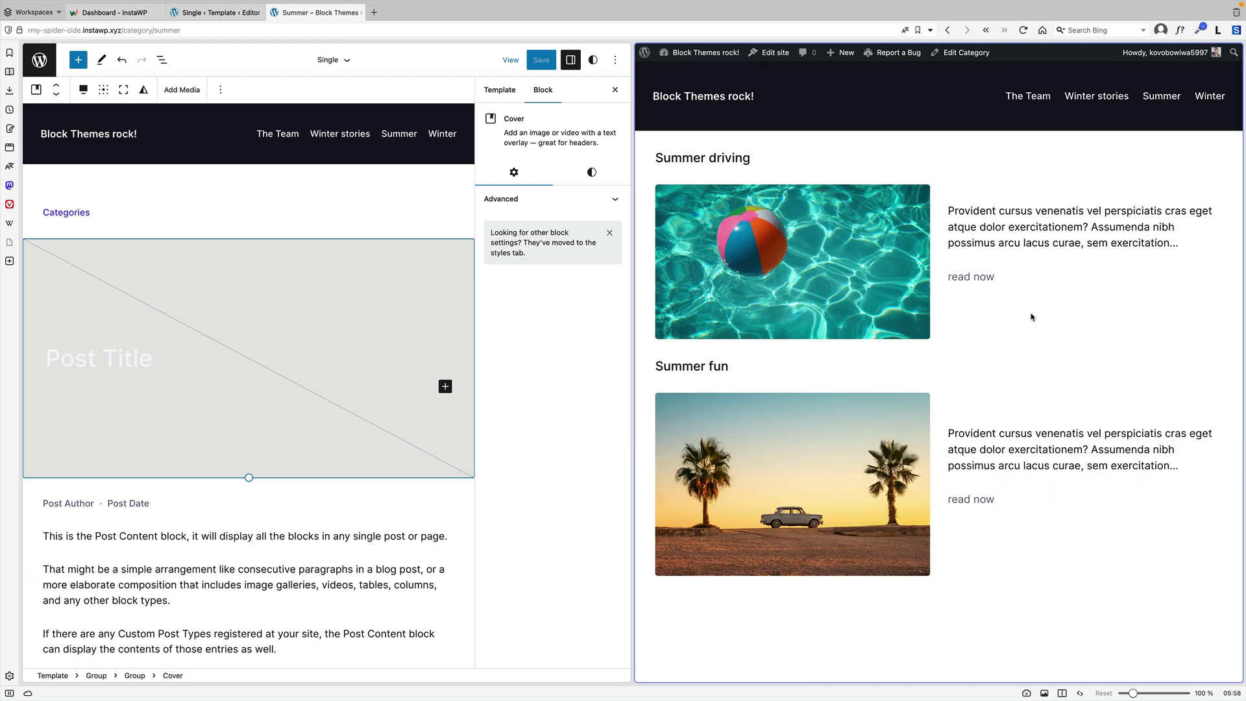
{"action": "left_click", "coordinate": [977, 499]}
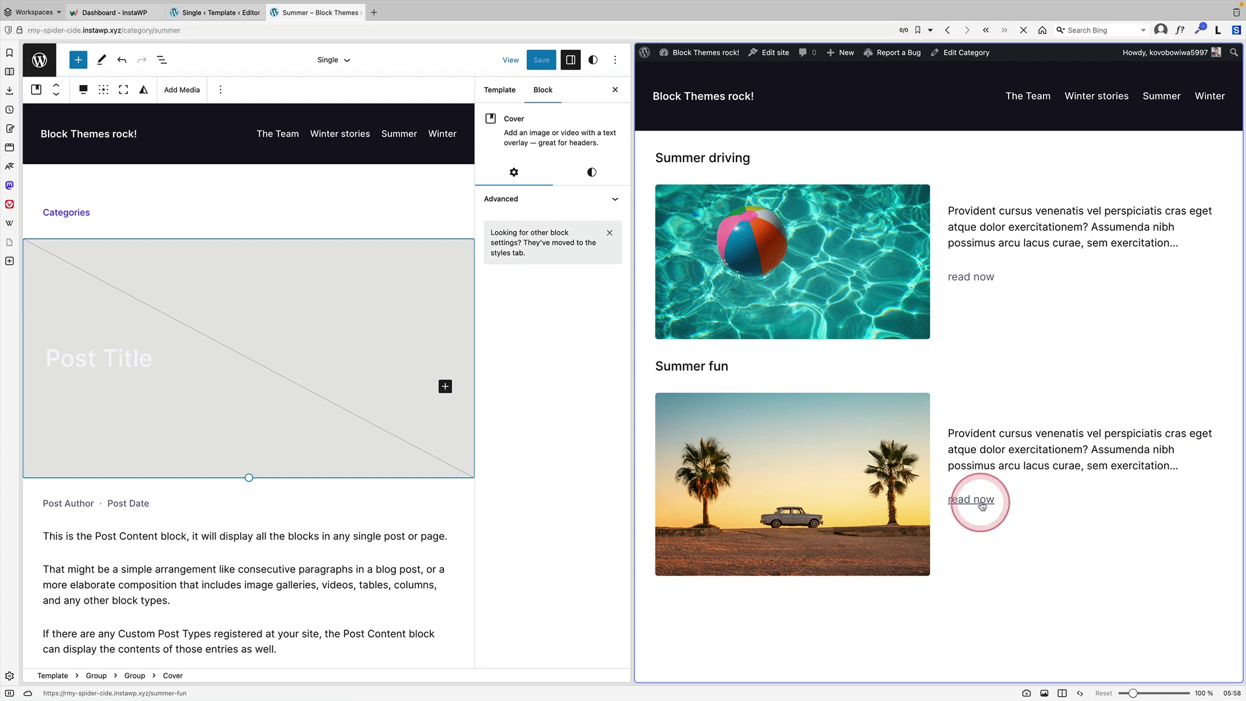
{"action": "scroll", "coordinate": [1045, 497], "scroll_direction": "down", "scroll_amount": 3}
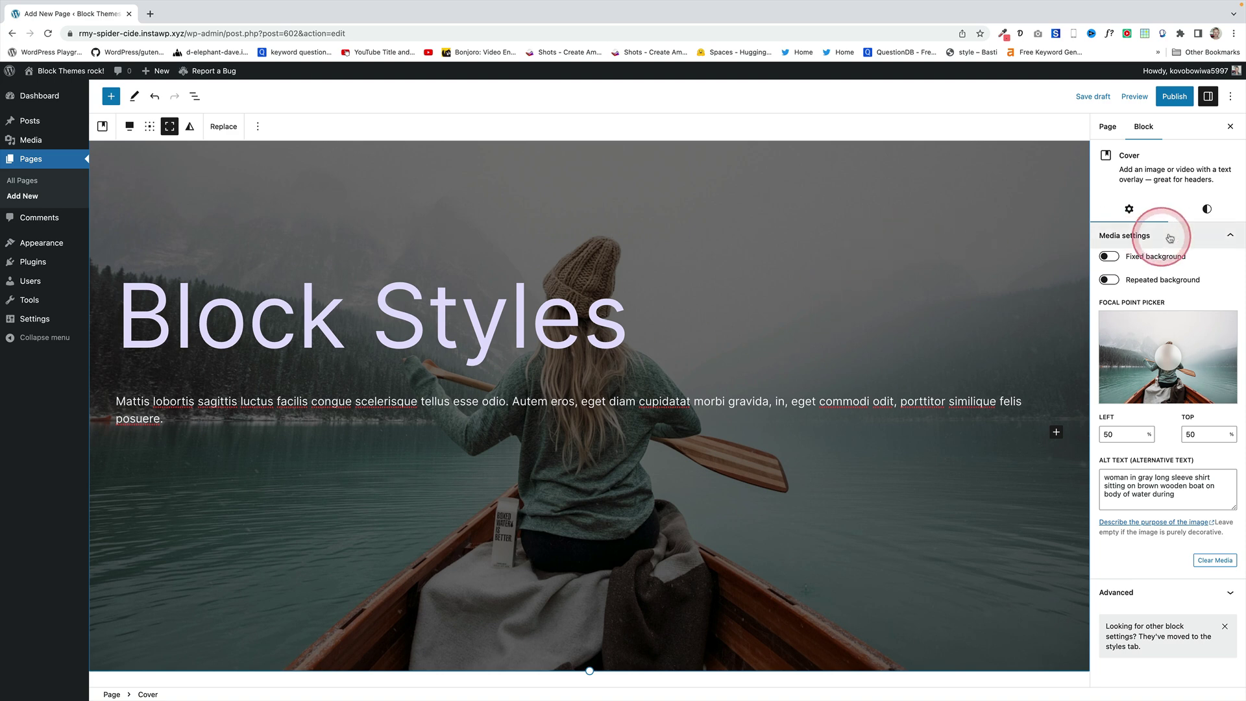
- Compare the cover's Blur Image Less, Blur Image More, Rounded and Default styles, ending on light blur
{"action": "left_click", "coordinate": [1207, 211]}
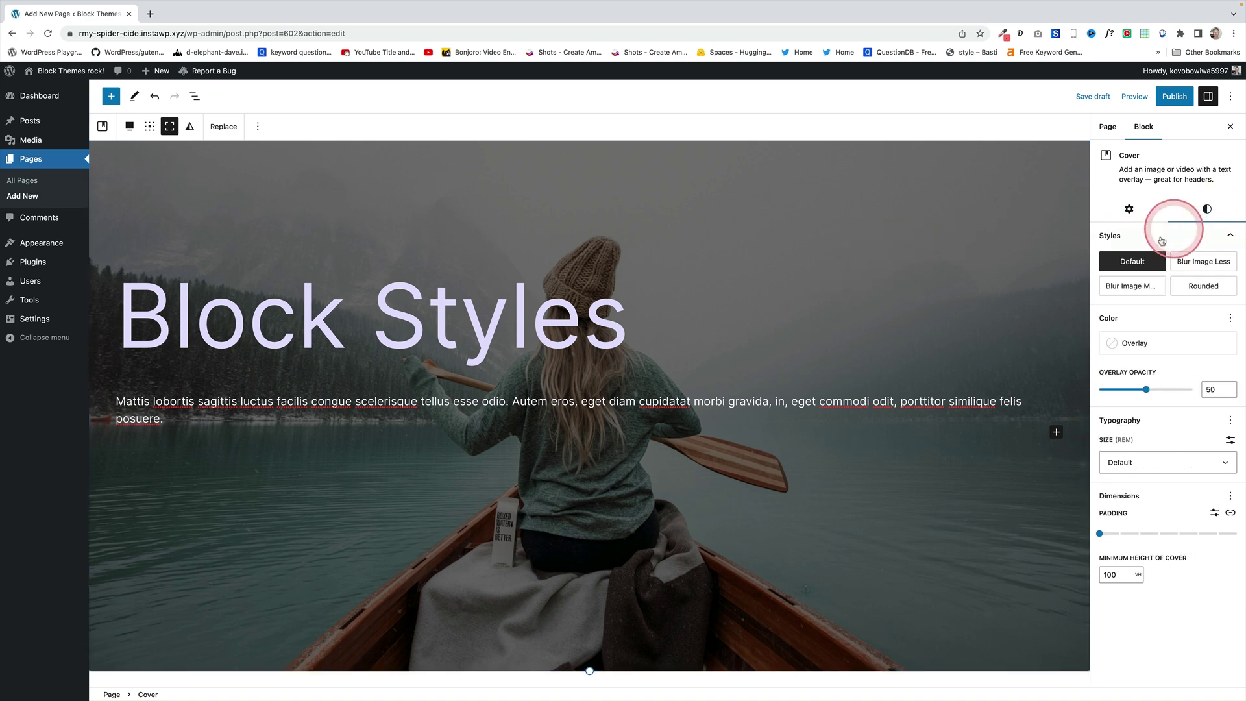
{"action": "left_click", "coordinate": [1194, 262]}
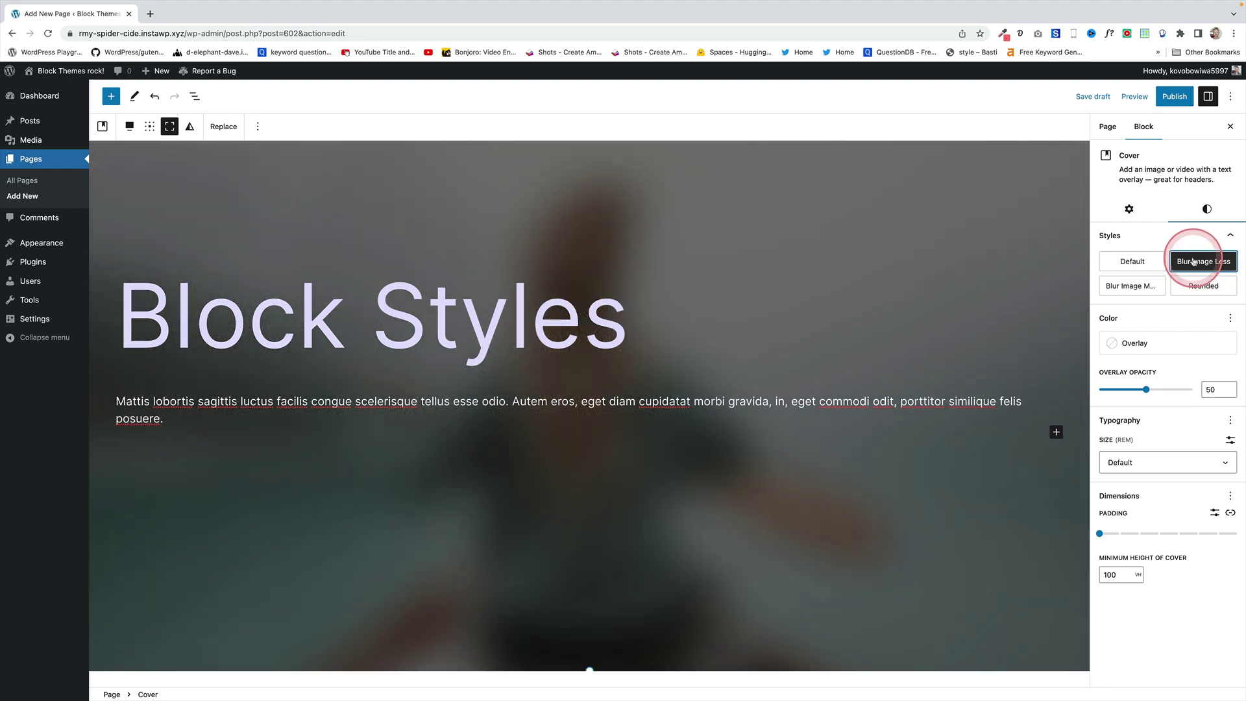
{"action": "left_click", "coordinate": [1132, 286]}
{"action": "left_click", "coordinate": [1192, 288]}
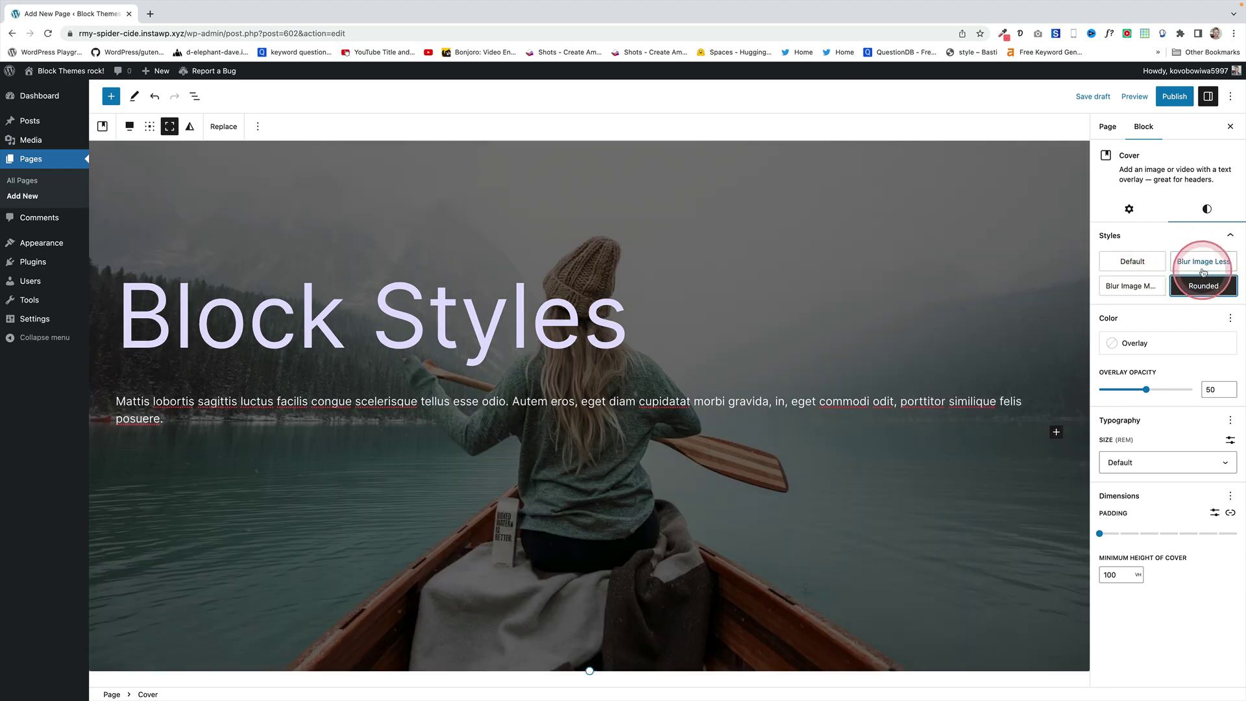
{"action": "left_click", "coordinate": [1198, 261]}
{"action": "left_click", "coordinate": [1164, 261]}
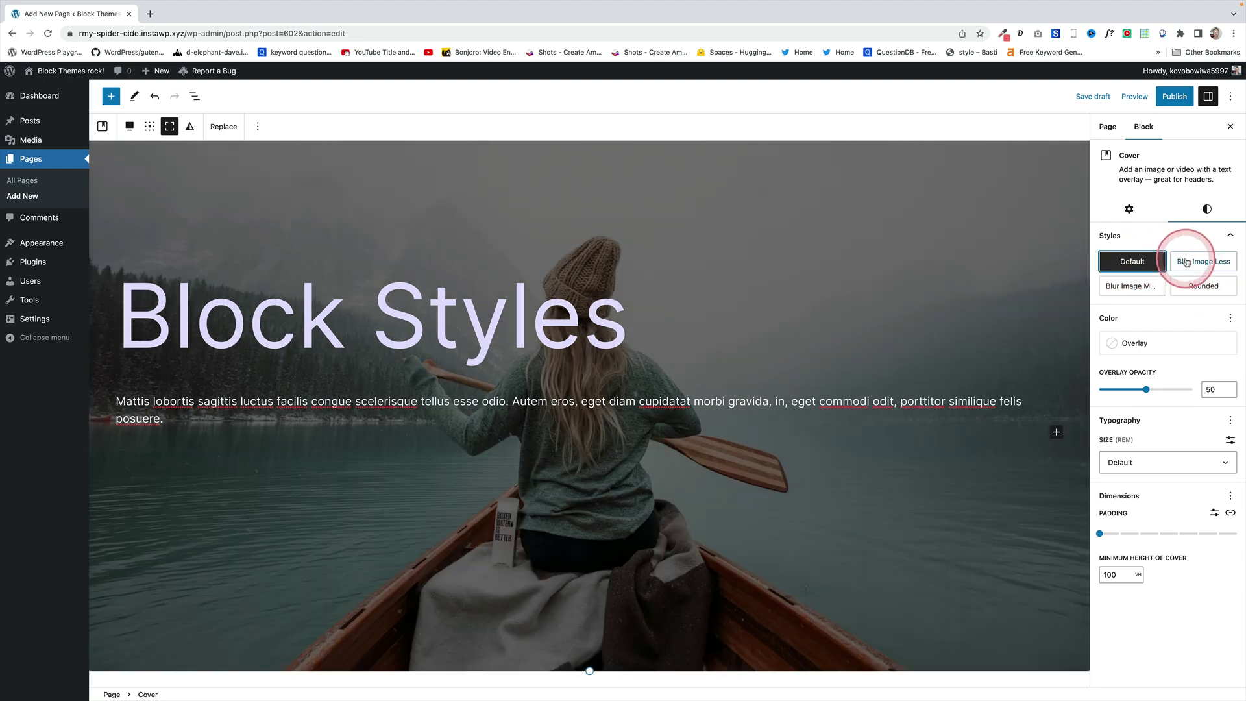
{"action": "left_click", "coordinate": [1185, 262]}
{"action": "left_click", "coordinate": [1146, 286]}
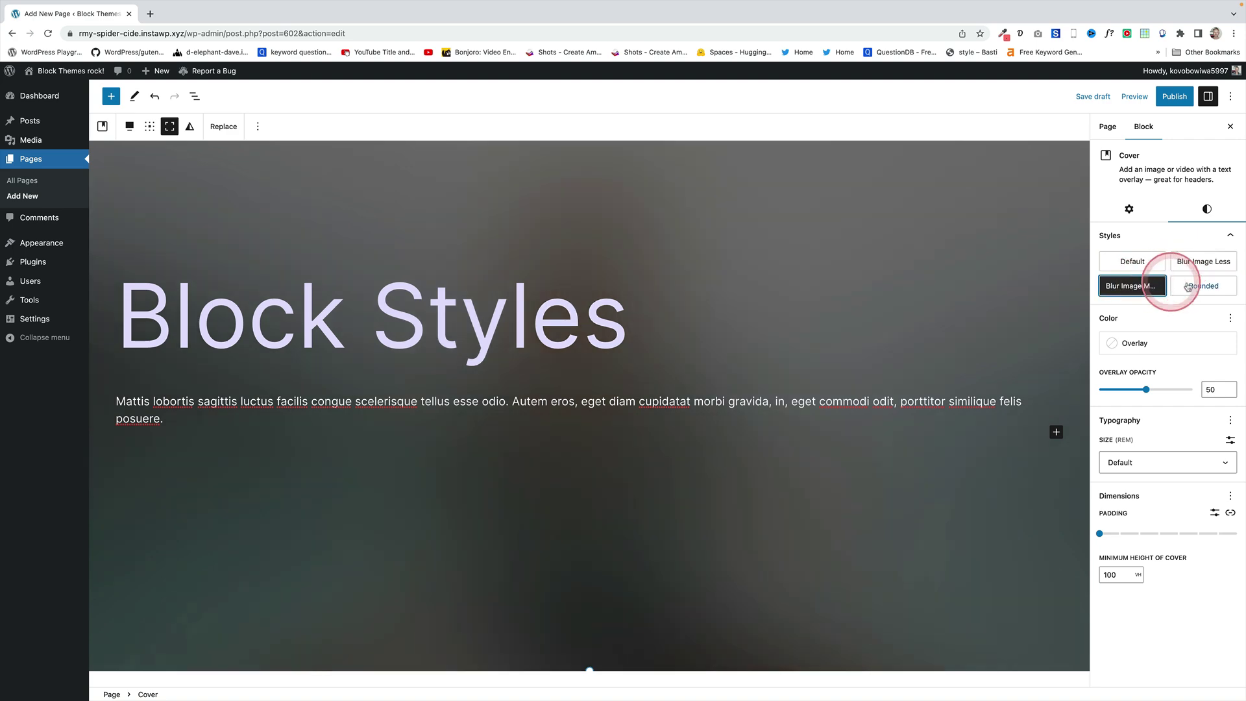
{"action": "left_click", "coordinate": [1194, 287]}
{"action": "left_click", "coordinate": [1175, 261]}
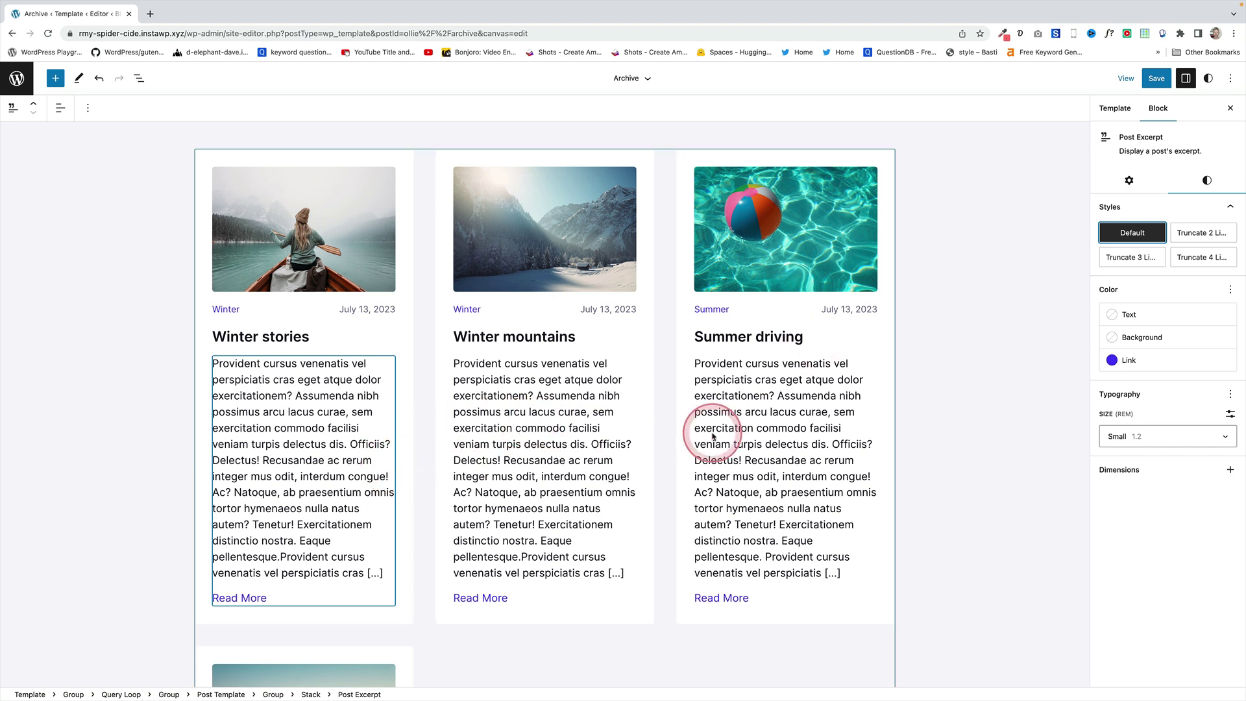
{"action": "left_click", "coordinate": [1199, 237]}
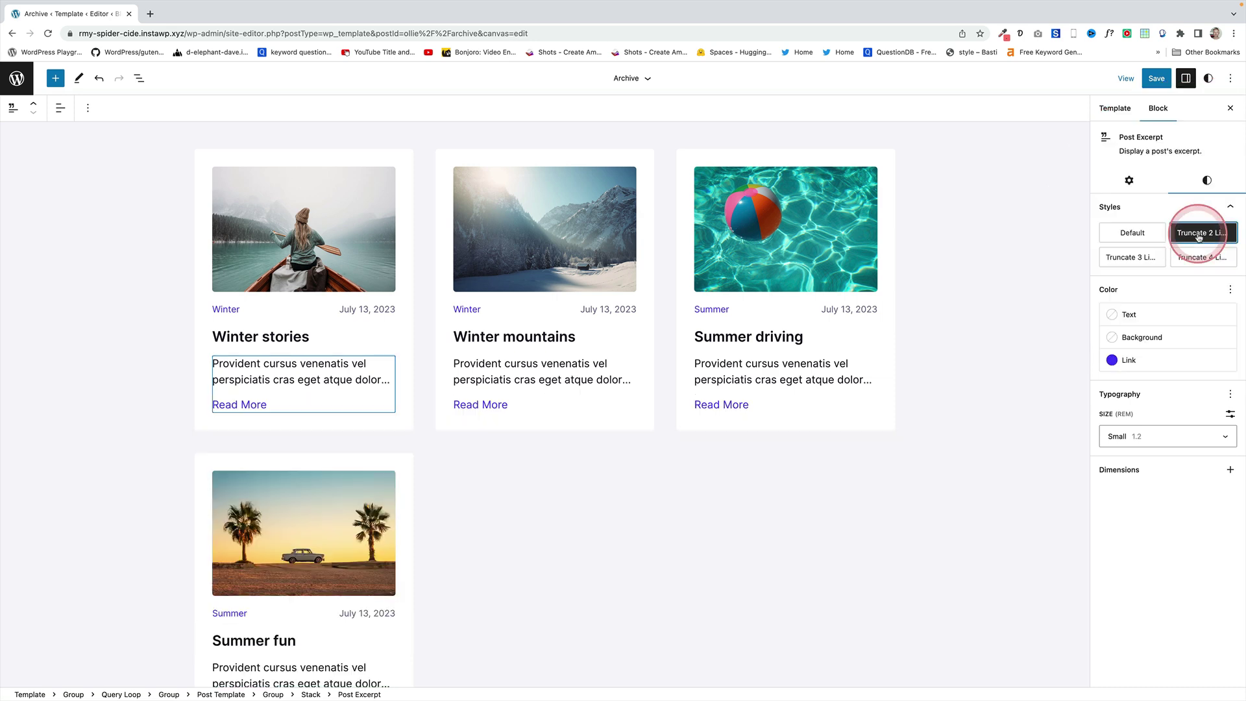
{"action": "left_click", "coordinate": [1137, 258]}
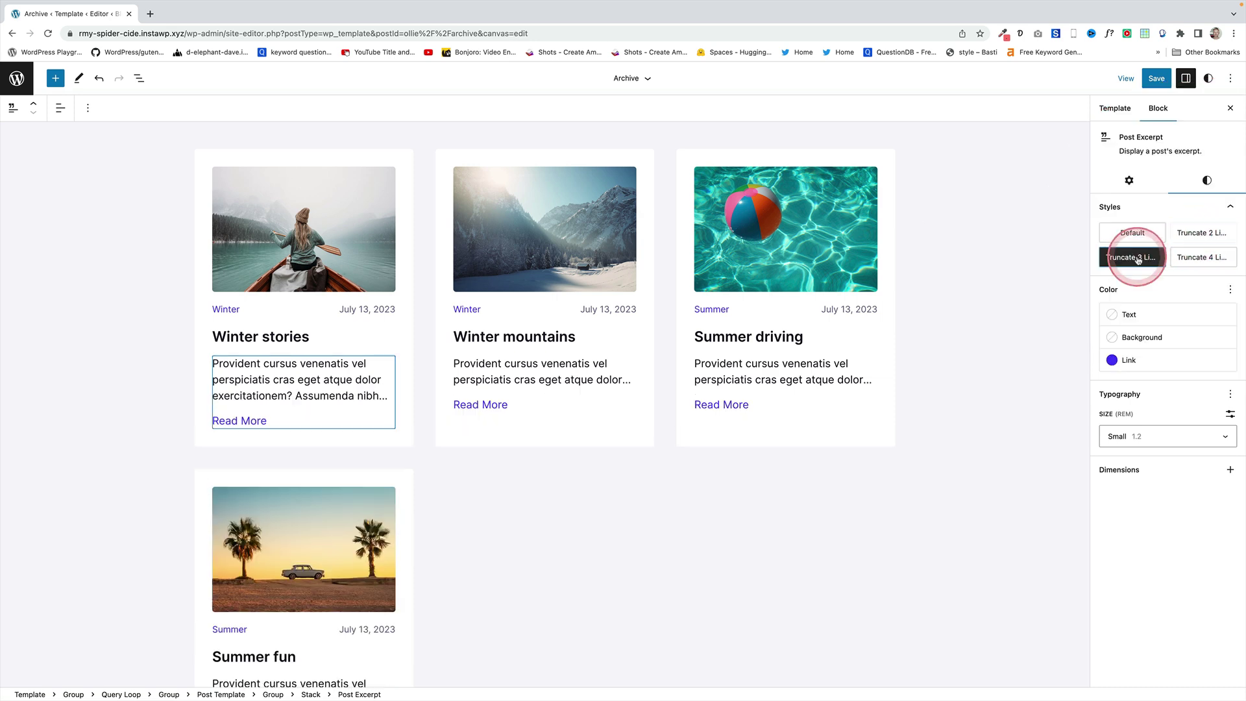
{"action": "left_click", "coordinate": [1202, 257]}
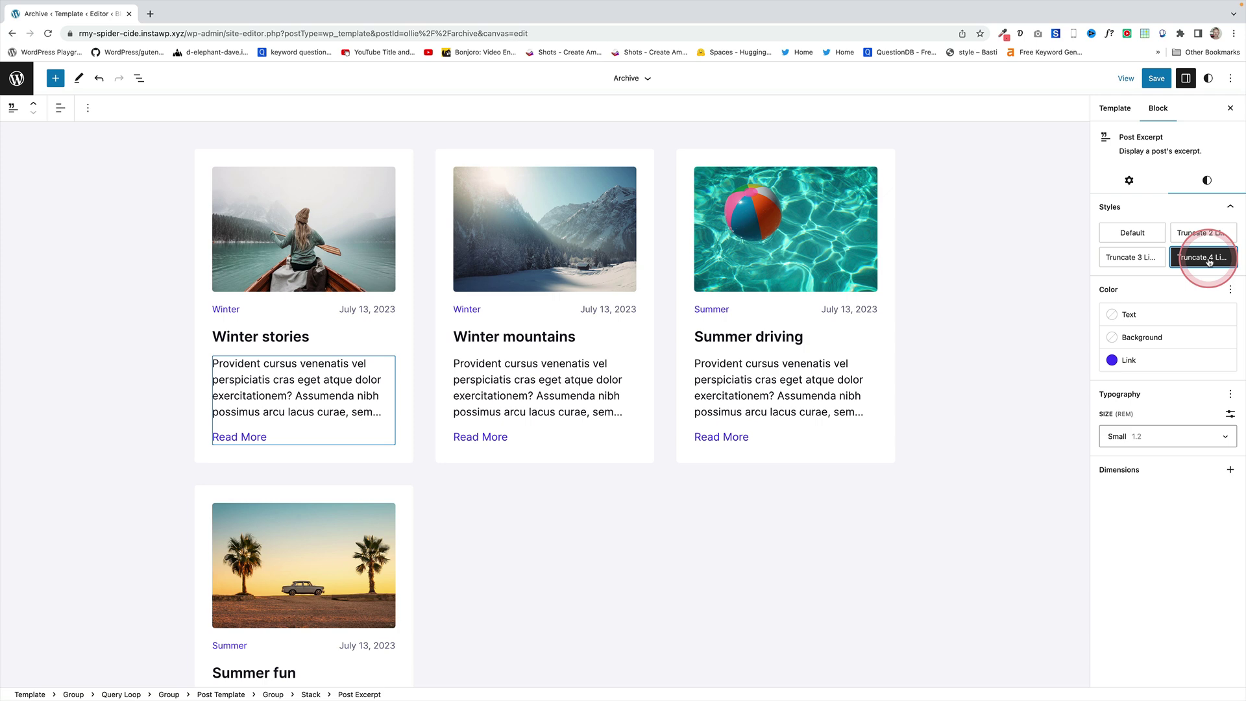
{"action": "left_click", "coordinate": [1137, 239]}
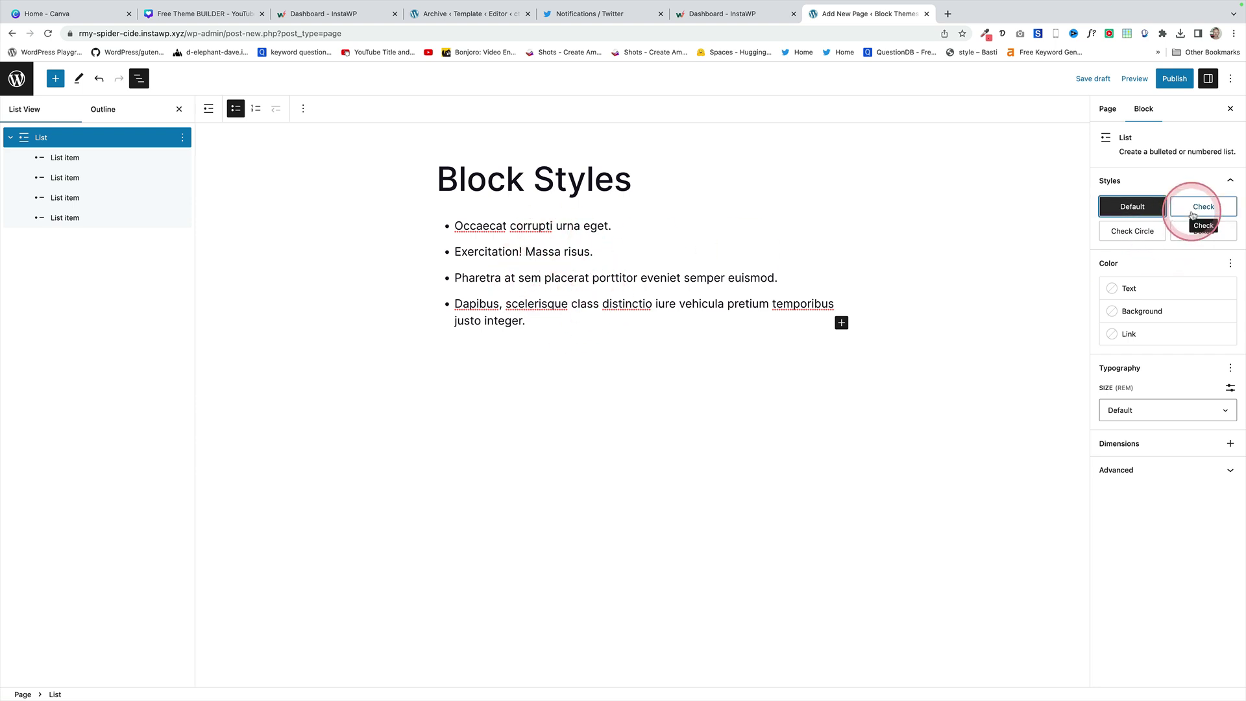
- Try the list's Check, Check Circle and Boxed styles, then return it to Default bullets
{"action": "left_click", "coordinate": [1194, 213]}
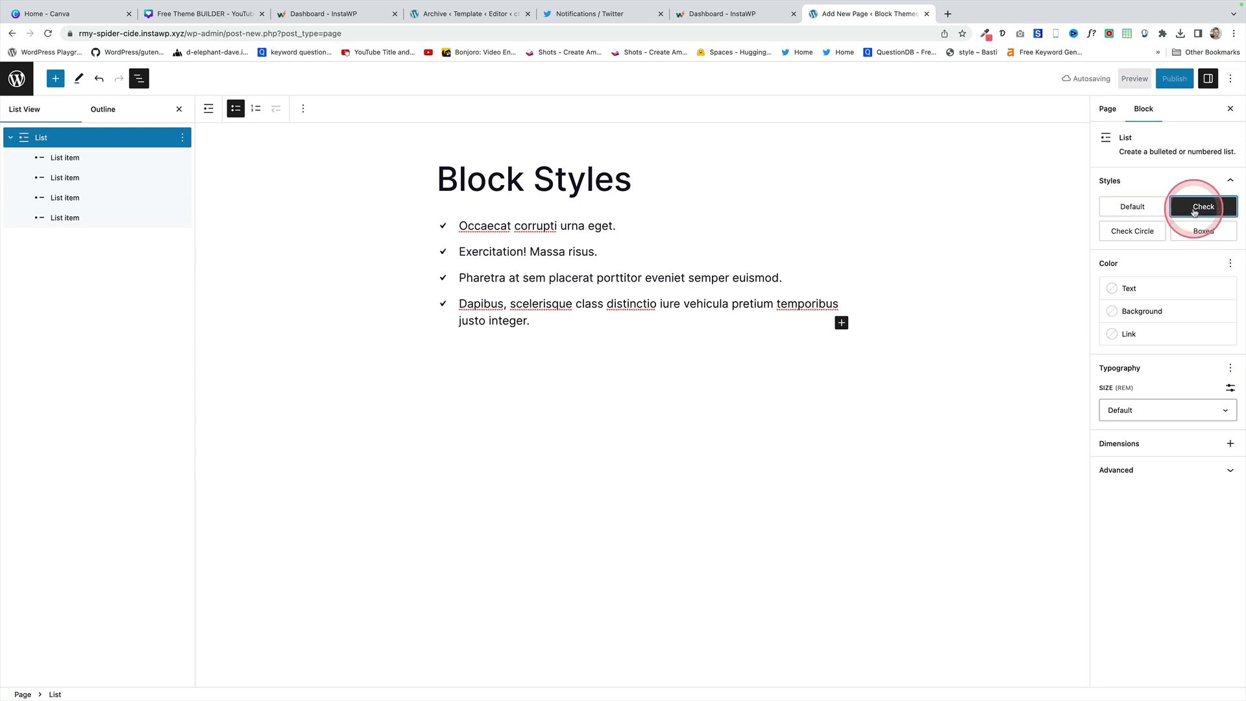
{"action": "left_click", "coordinate": [466, 232]}
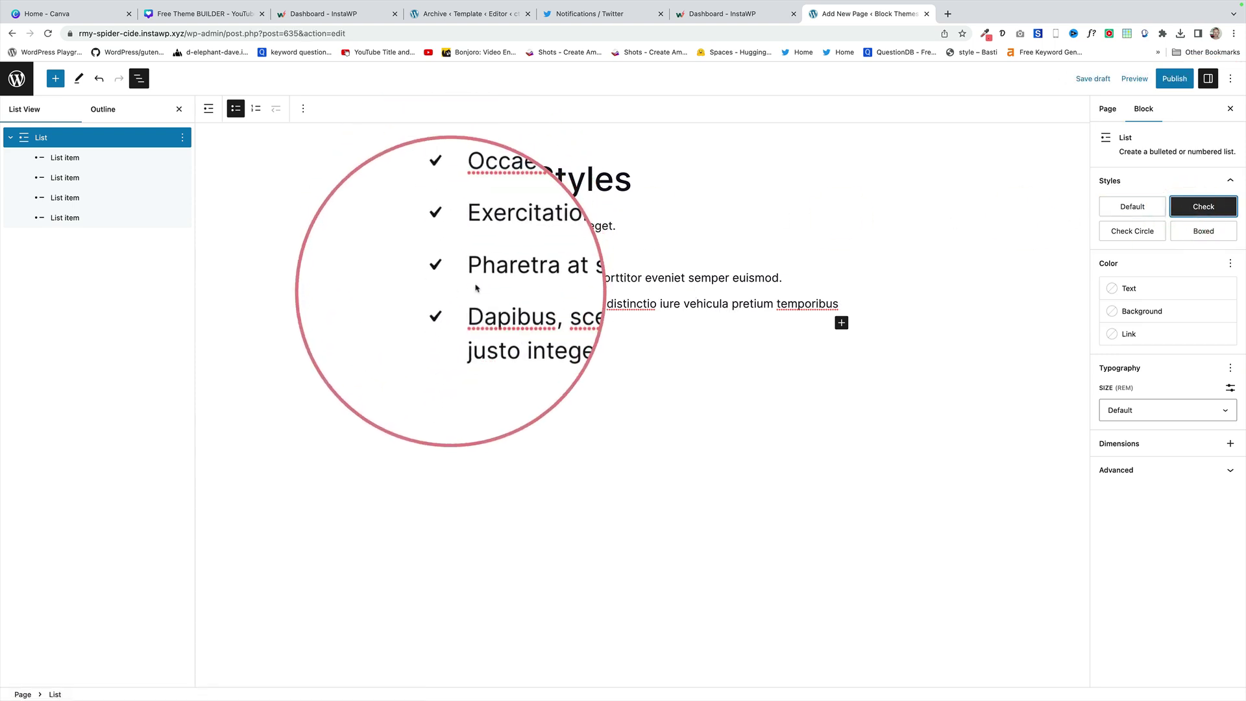
{"action": "left_click", "coordinate": [1132, 231]}
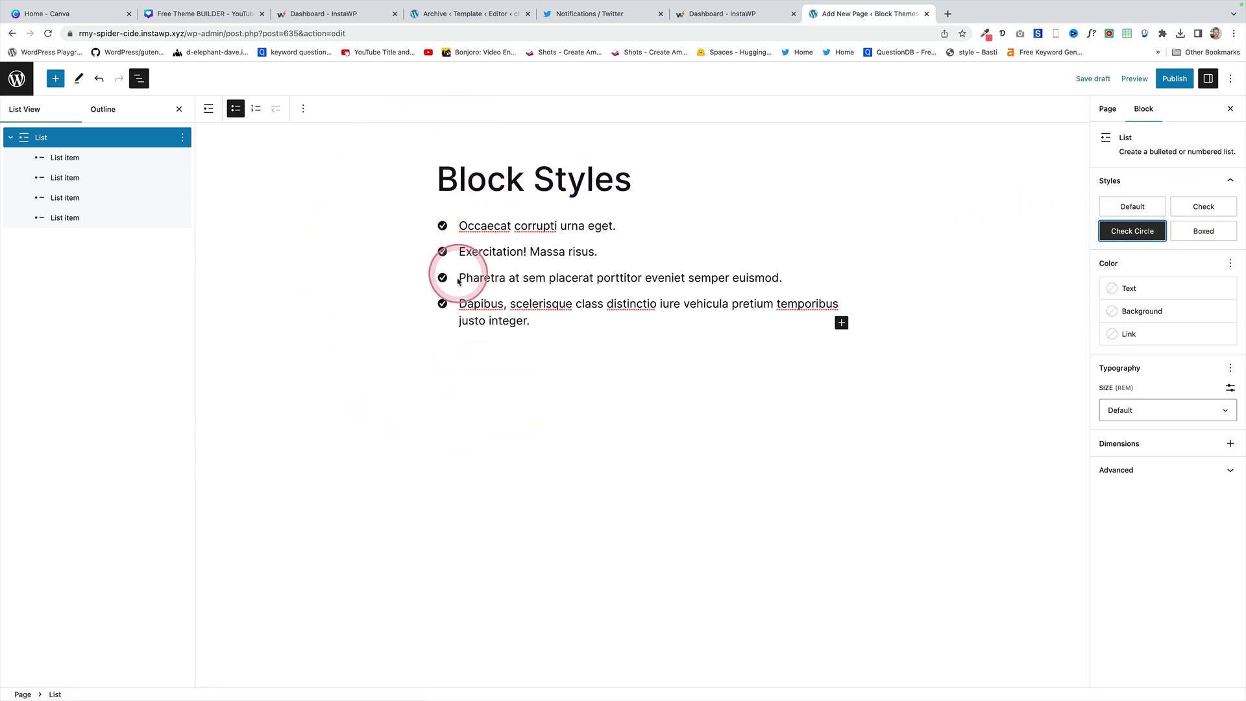
{"action": "left_click", "coordinate": [1198, 233]}
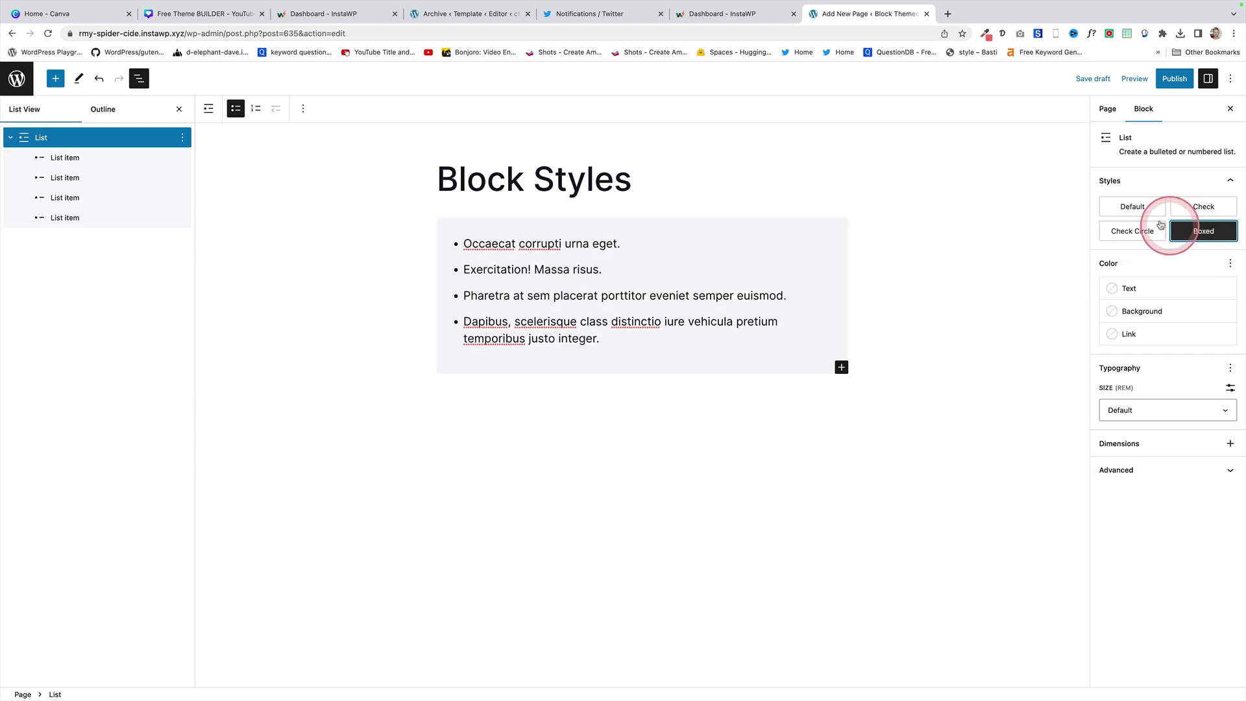
{"action": "left_click", "coordinate": [1144, 209]}
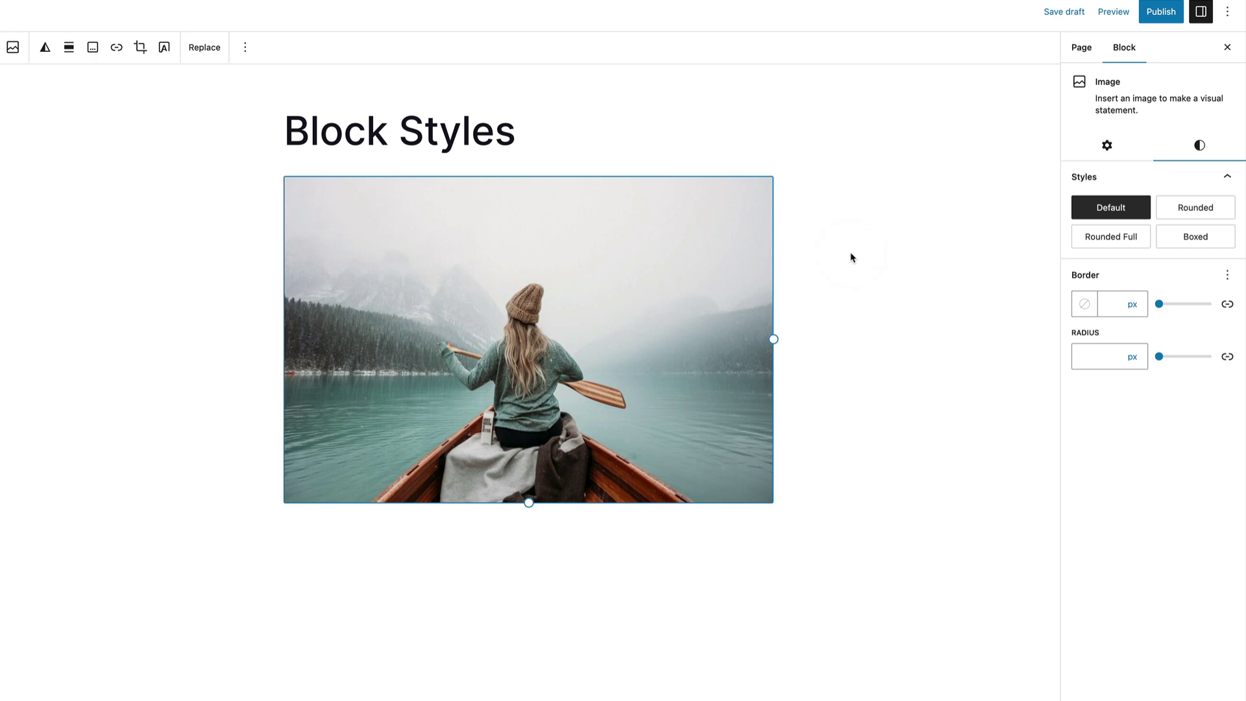
- Try Rounded and Rounded Full on the canoe image, then apply the Boxed shadow frame
{"action": "left_click", "coordinate": [1168, 212]}
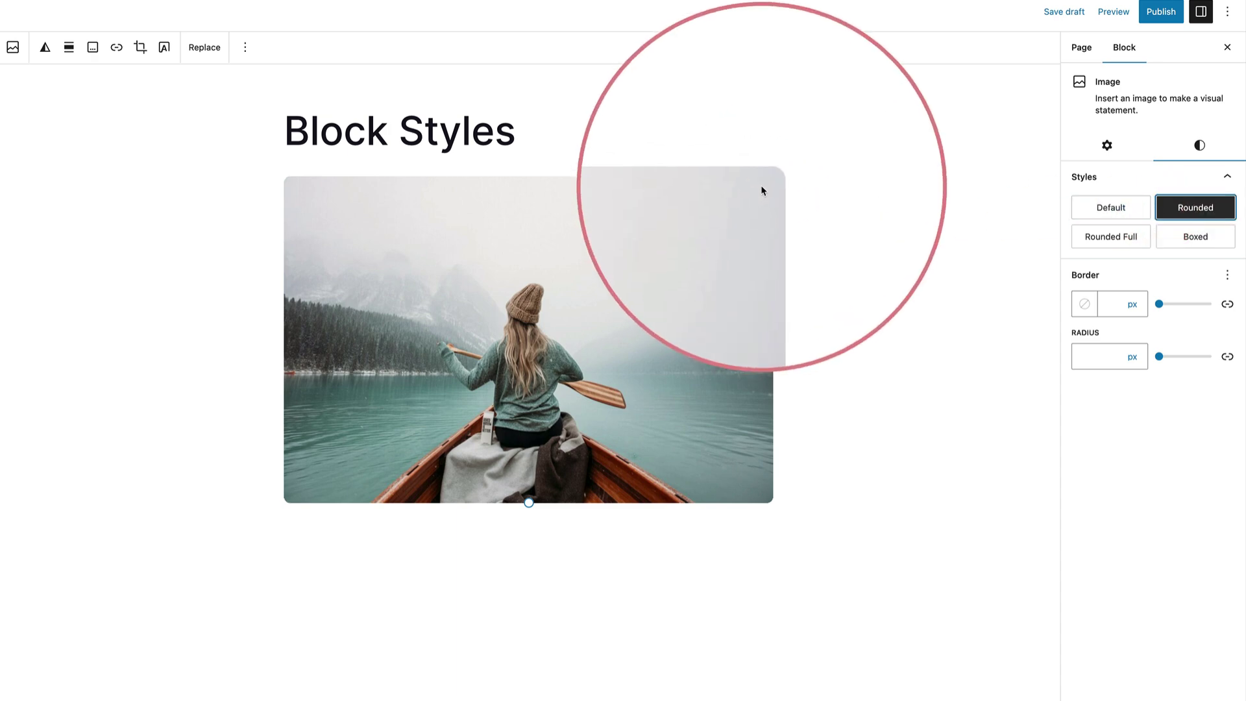
{"action": "left_click", "coordinate": [1128, 243]}
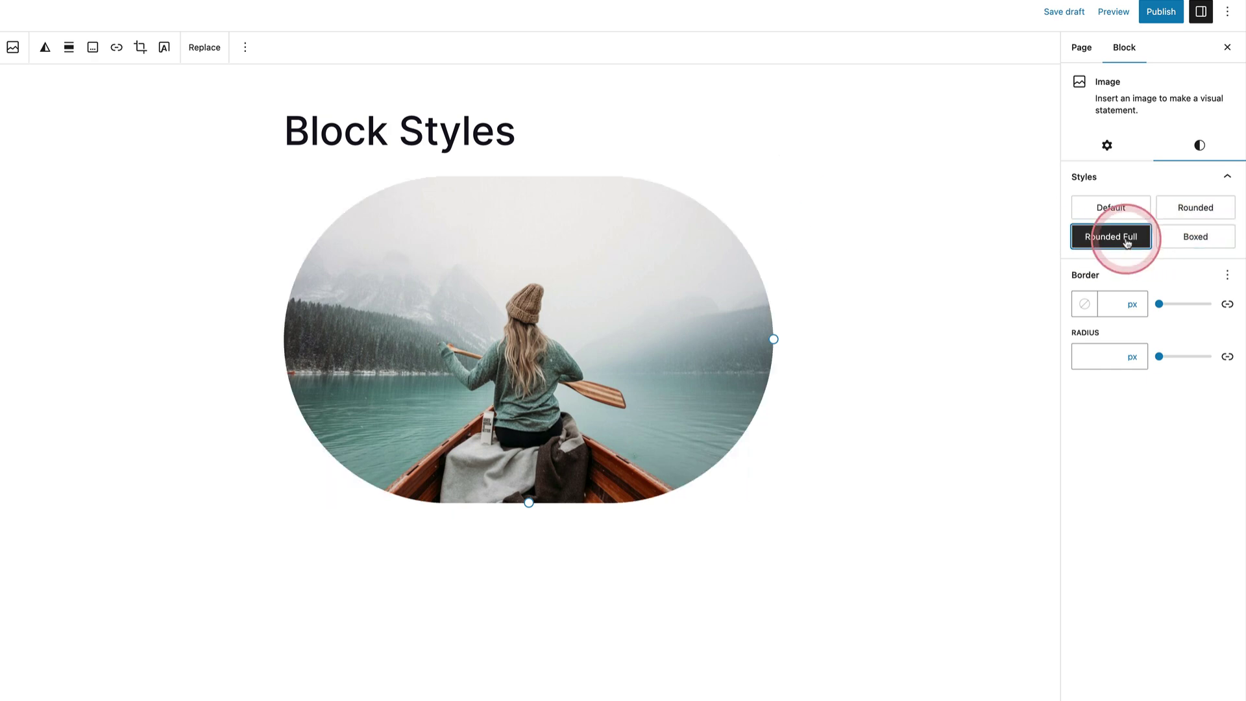
{"action": "left_click", "coordinate": [1197, 237]}
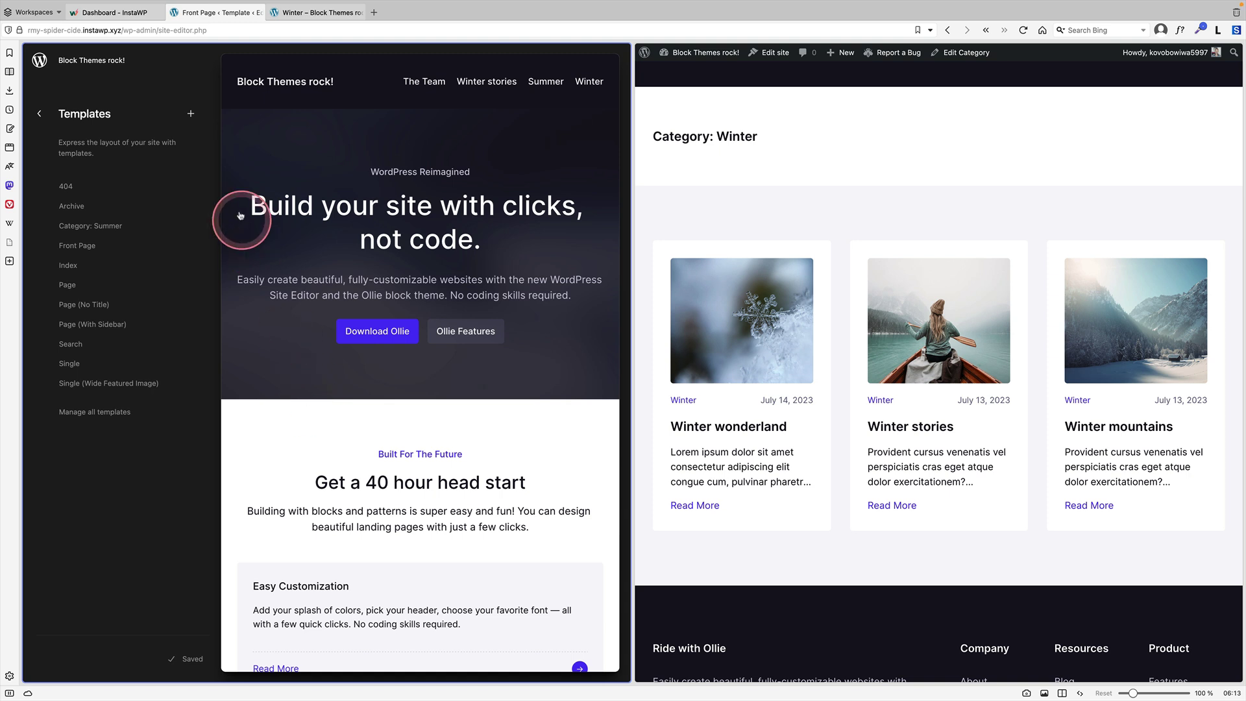
- Add a new Category template for a specific item, choosing the Winter category
{"action": "left_click", "coordinate": [191, 113]}
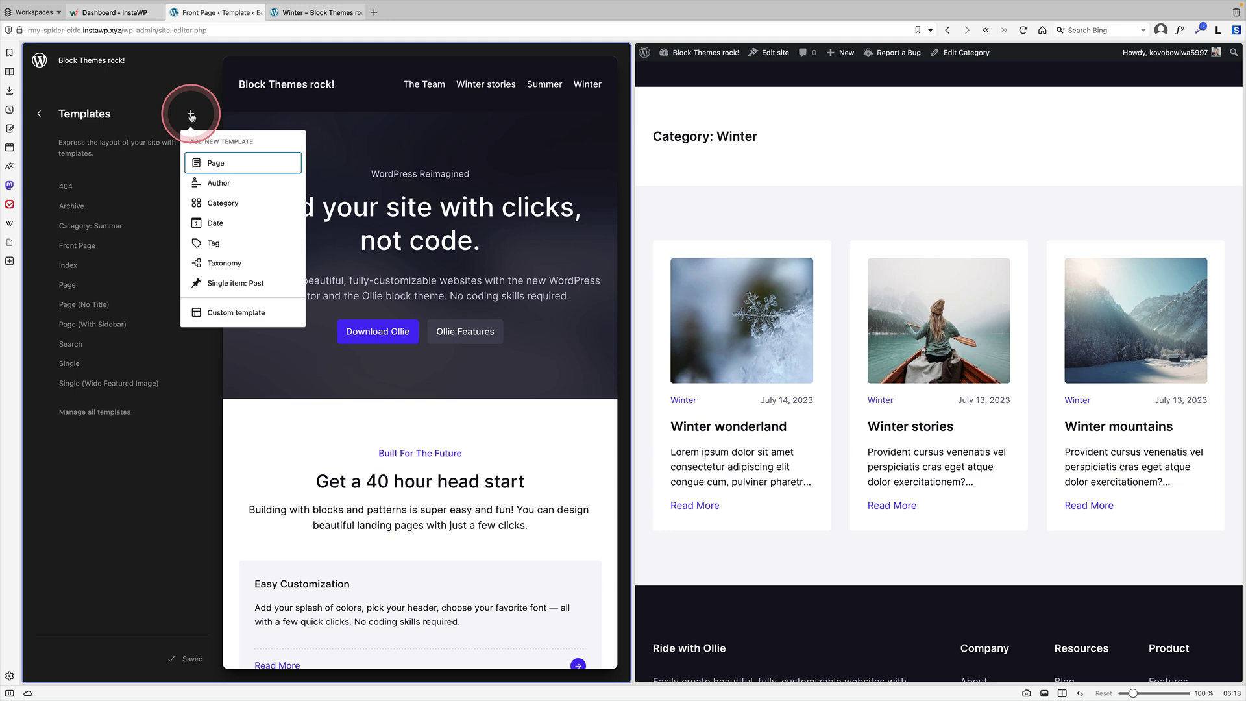
{"action": "left_click", "coordinate": [227, 202]}
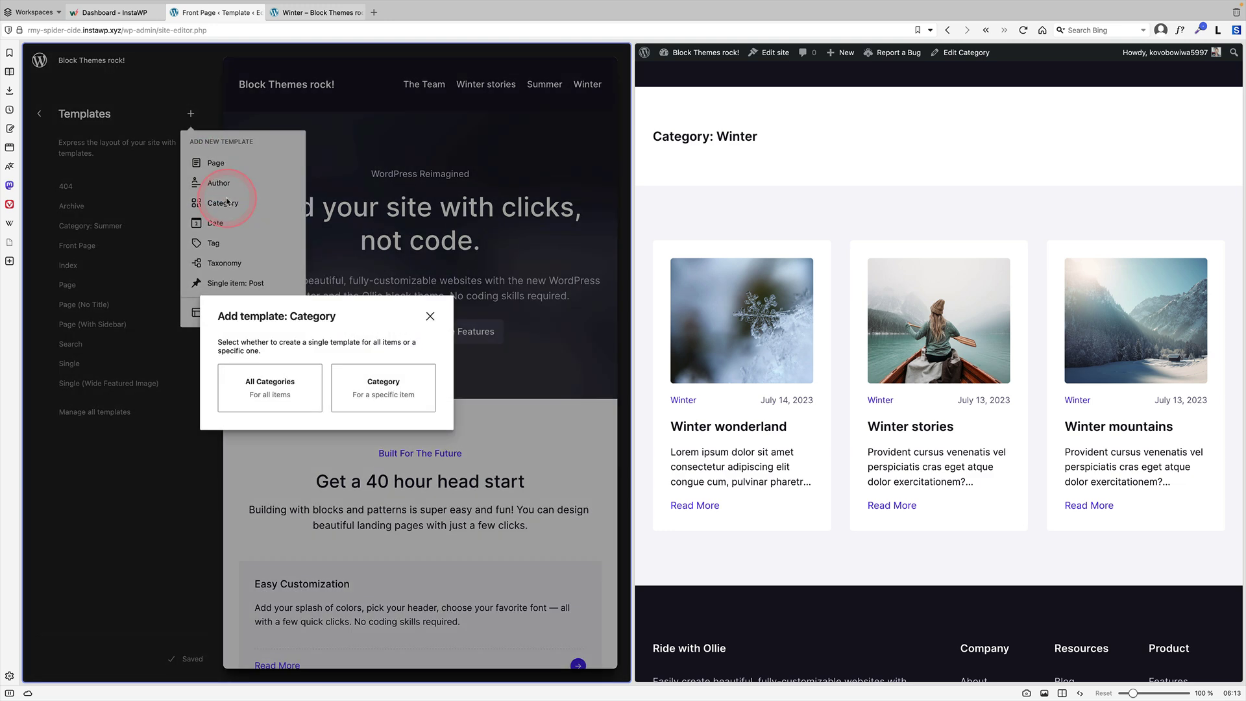
{"action": "left_click", "coordinate": [381, 392]}
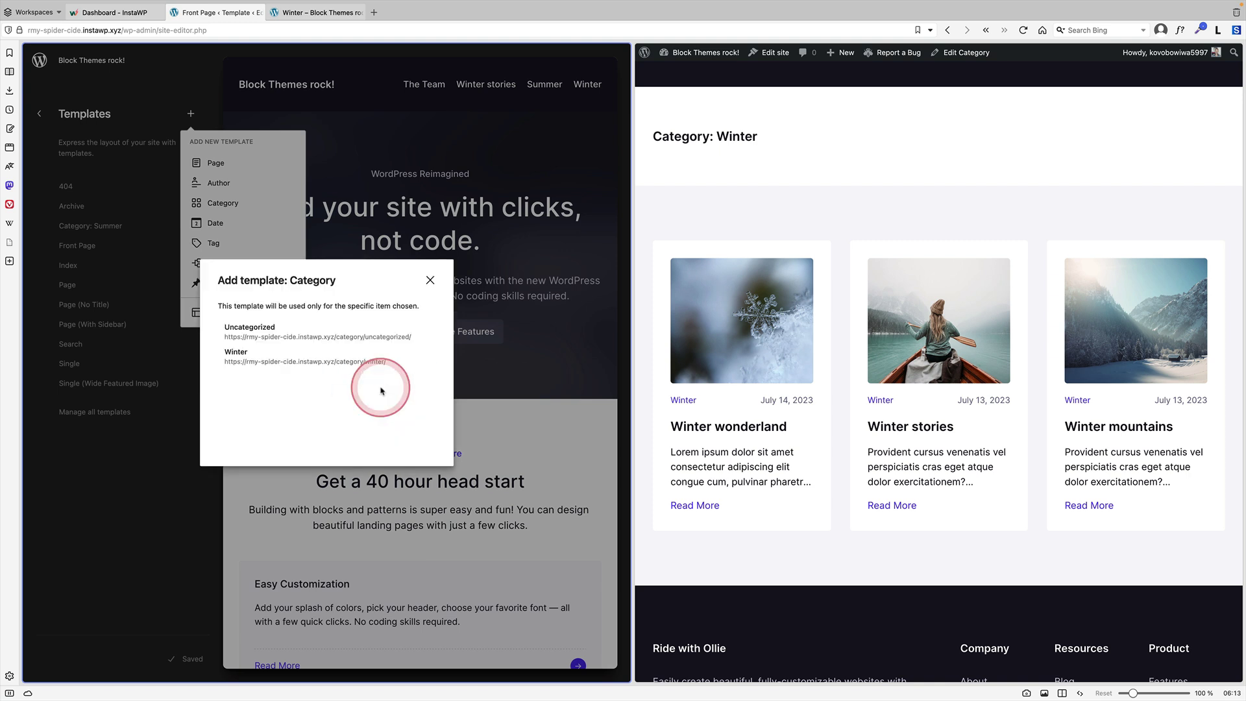
{"action": "left_click", "coordinate": [251, 363]}
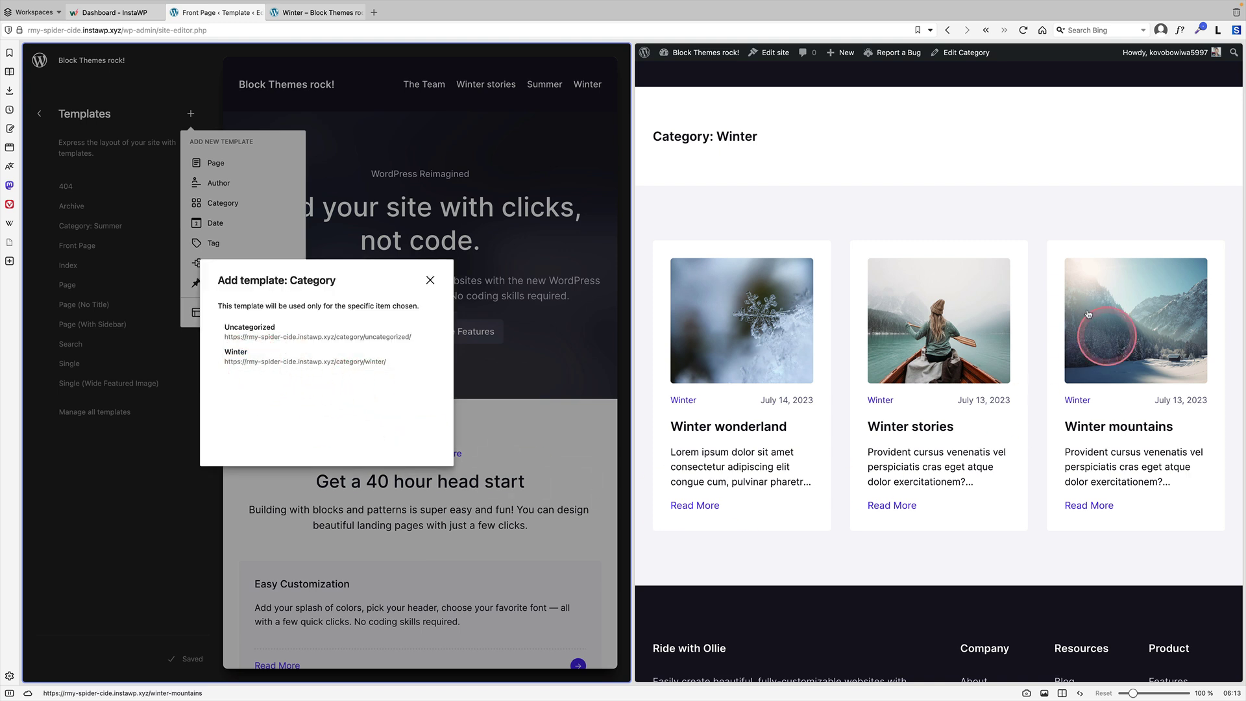
{"action": "left_click", "coordinate": [303, 367]}
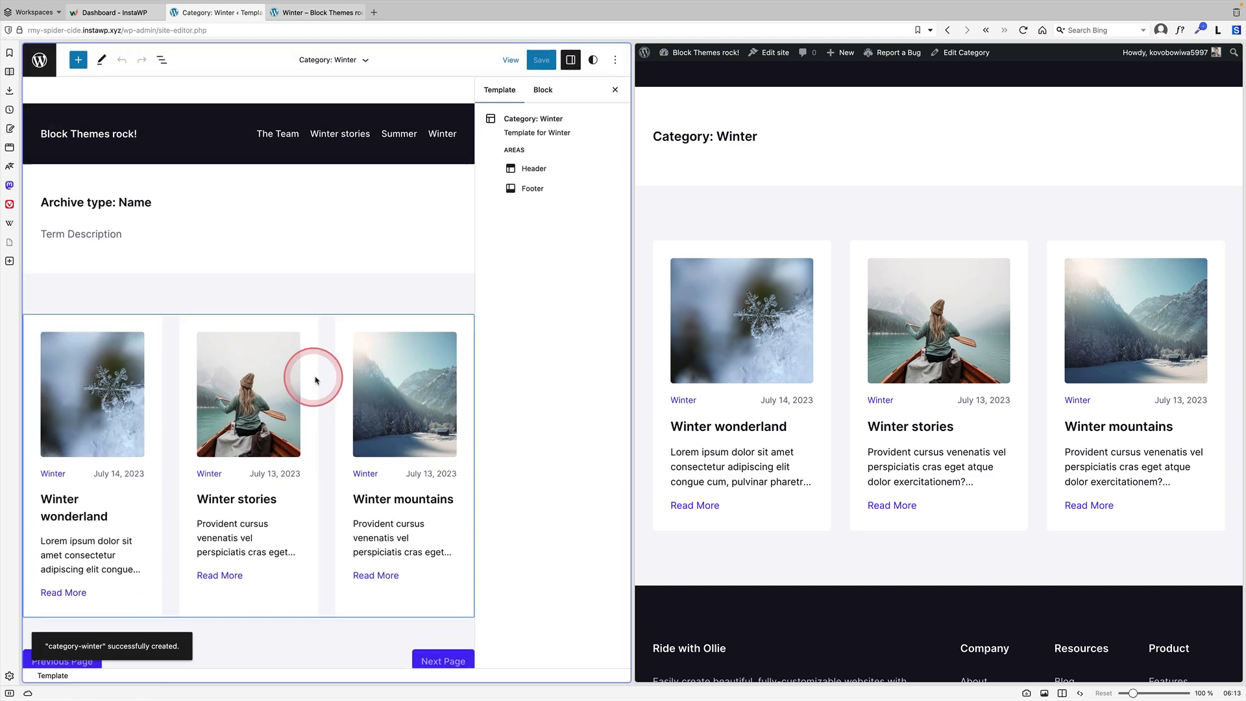
- Set the Winter template's Query Loop to 2 columns, save, and reload the category page to check
{"action": "left_click", "coordinate": [161, 60]}
{"action": "left_click", "coordinate": [35, 157]}
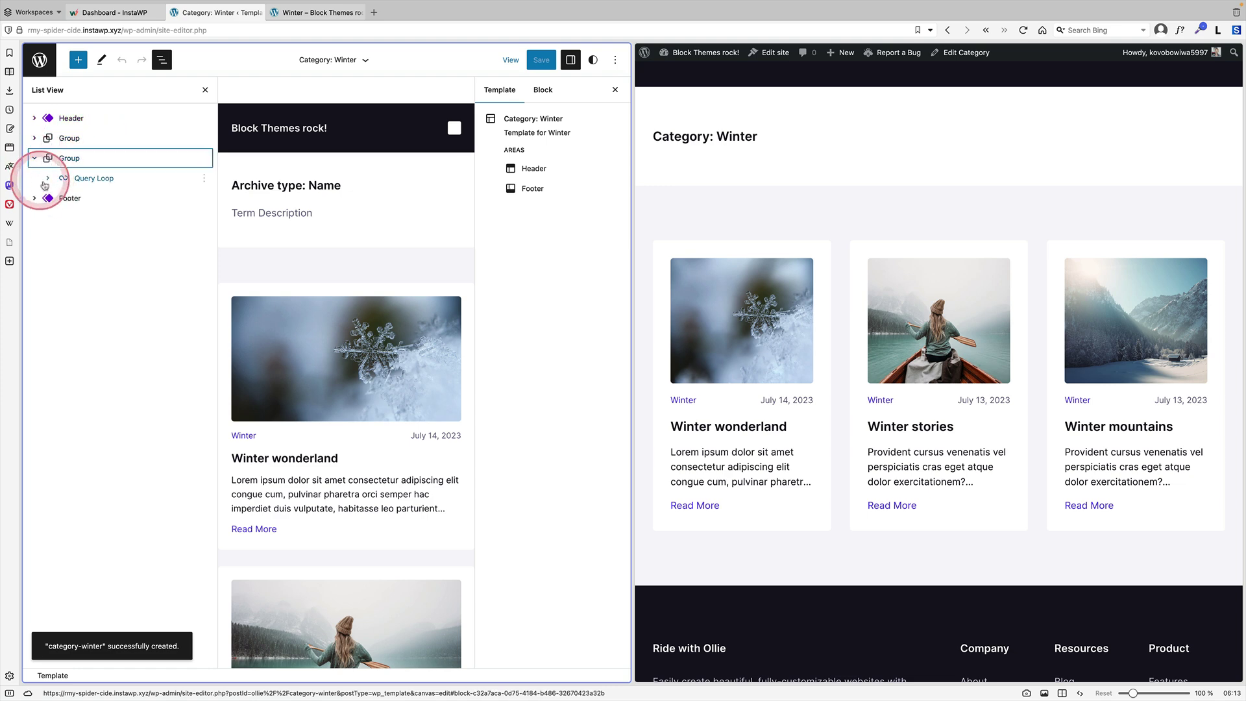
{"action": "left_click", "coordinate": [64, 178]}
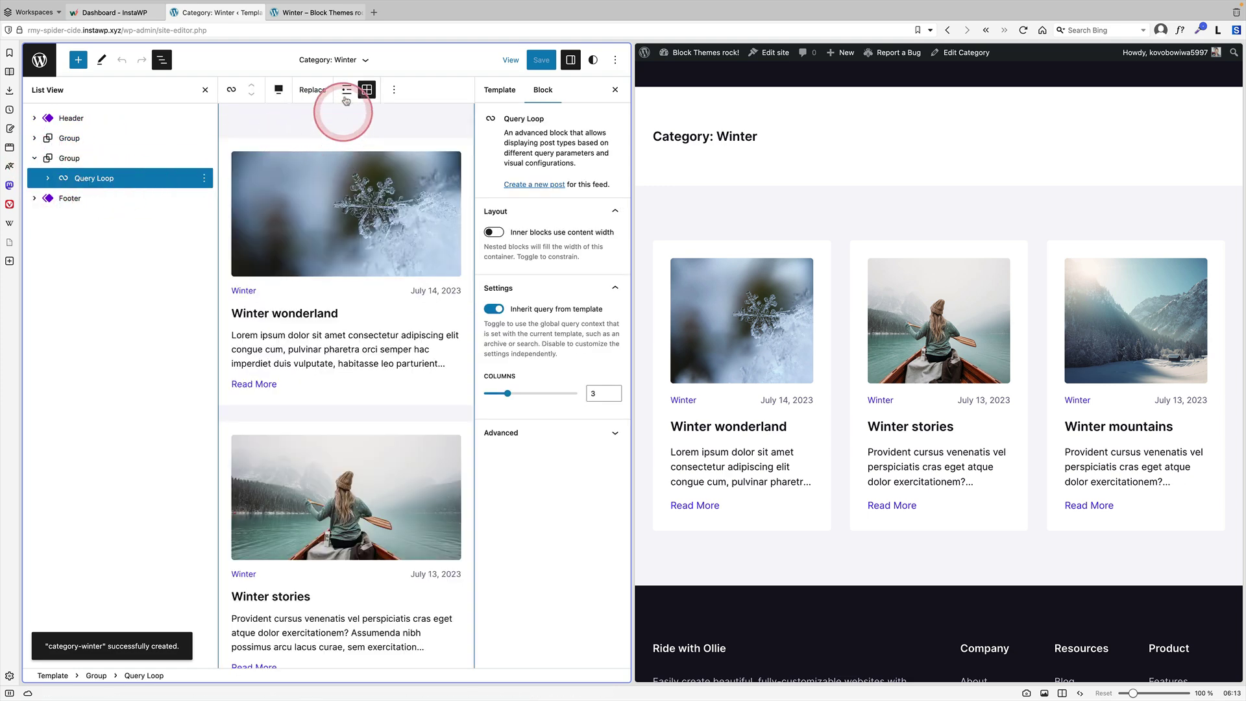
{"action": "left_click", "coordinate": [612, 398]}
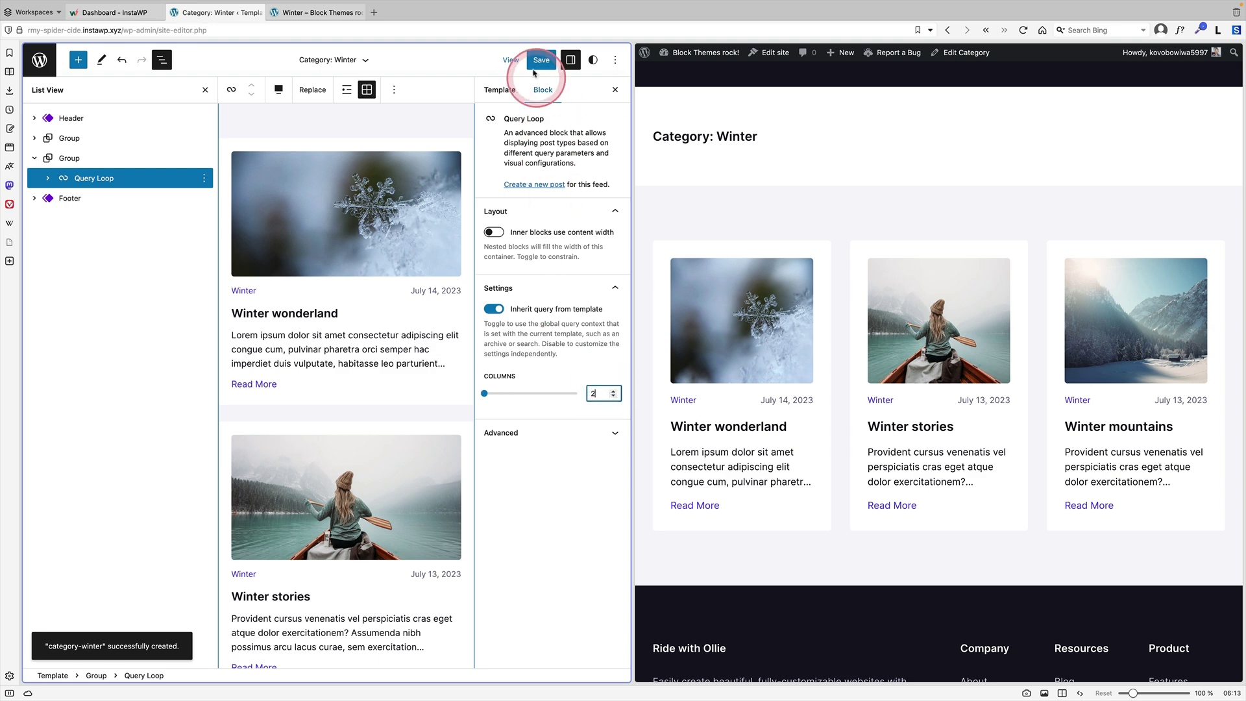
{"action": "left_click", "coordinate": [538, 59]}
{"action": "left_click", "coordinate": [539, 60]}
{"action": "left_click", "coordinate": [871, 186]}
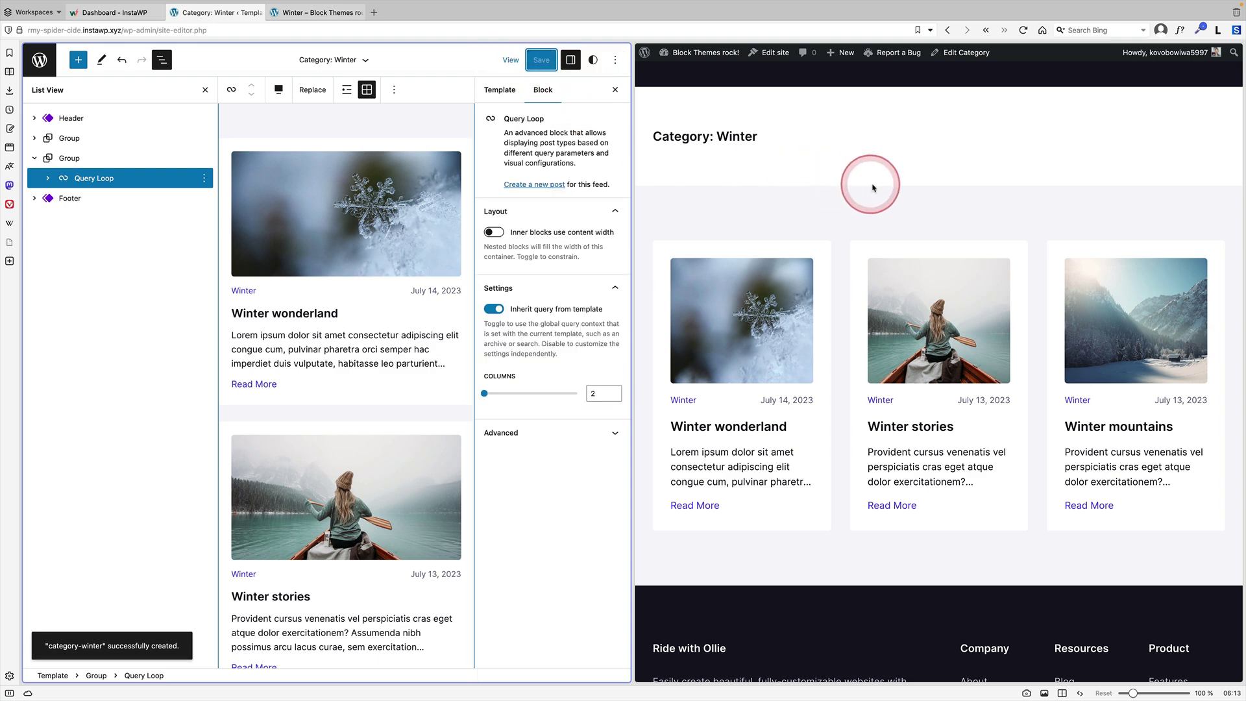
{"action": "key", "text": "super+r"}
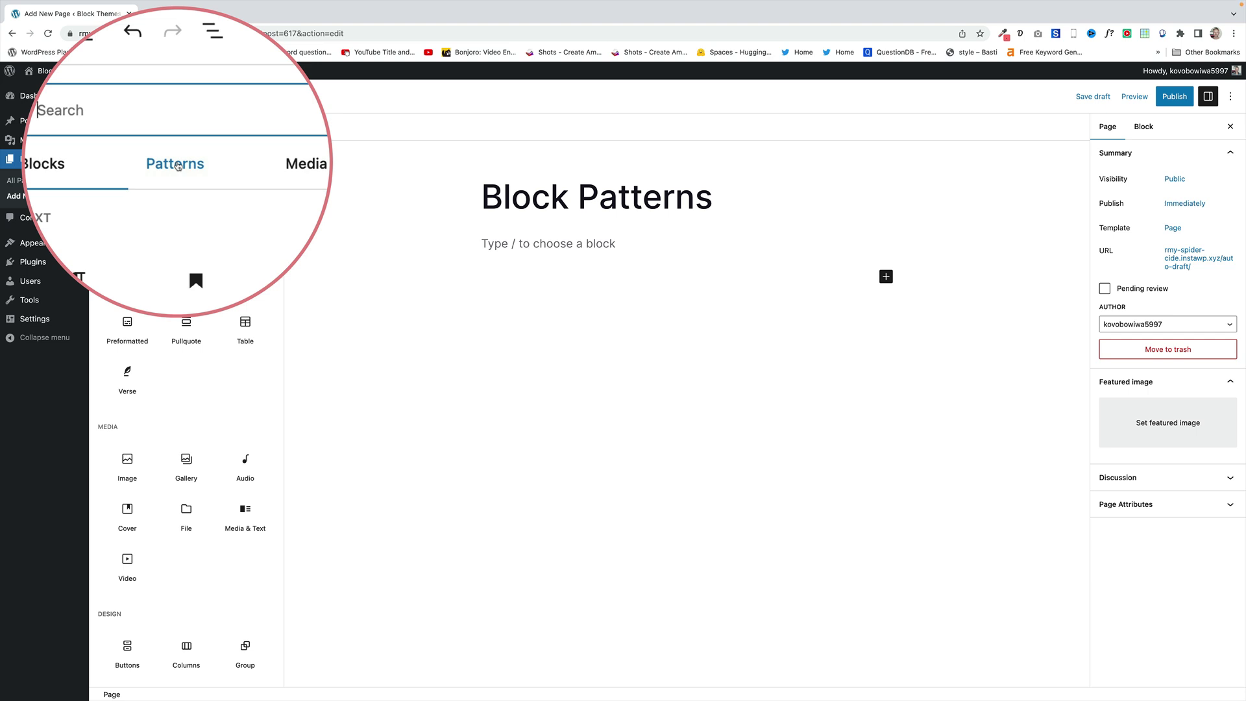
- Insert the Text and Call To Action Card pattern from the Call to Action patterns
{"action": "left_click", "coordinate": [177, 163]}
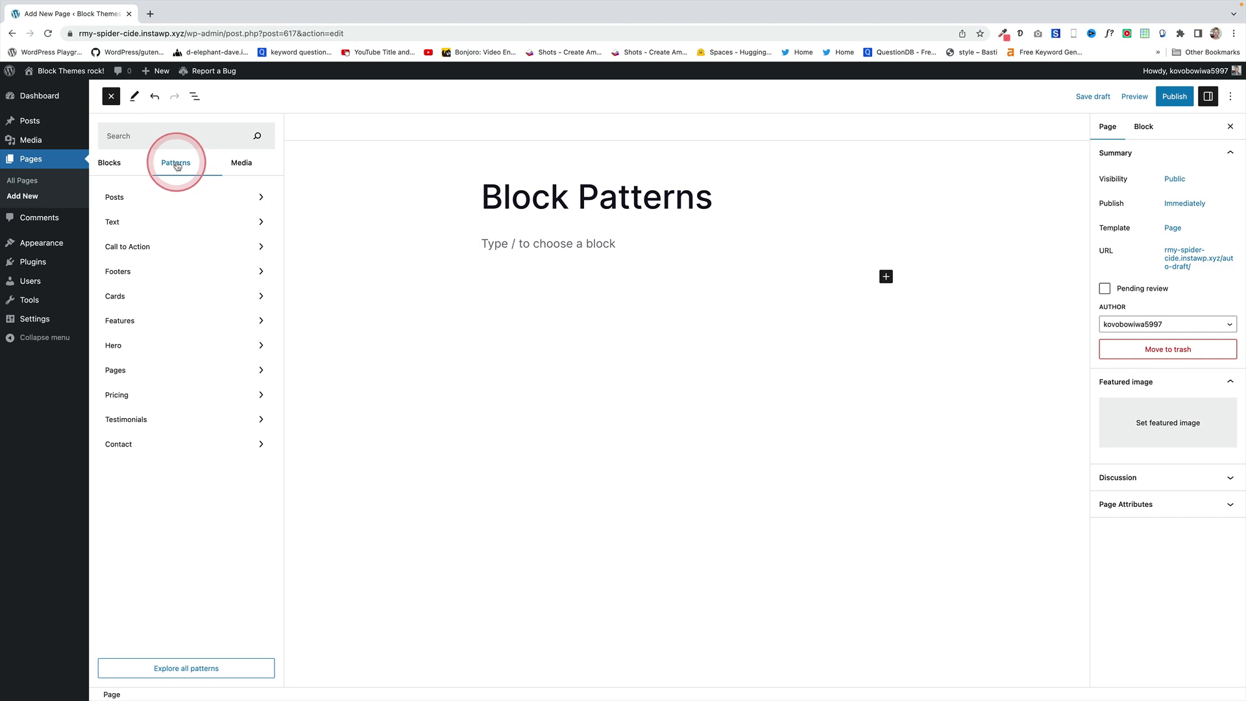
{"action": "left_click", "coordinate": [157, 248]}
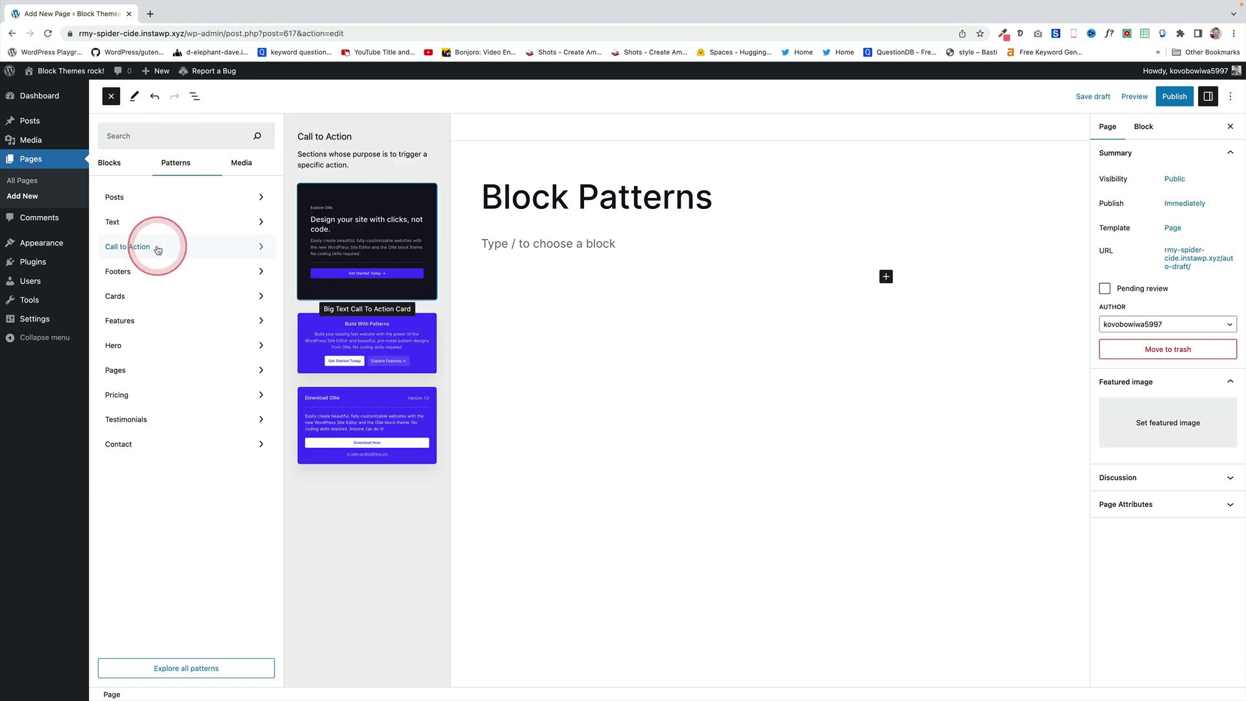
{"action": "scroll", "coordinate": [374, 458], "scroll_direction": "down", "scroll_amount": 2}
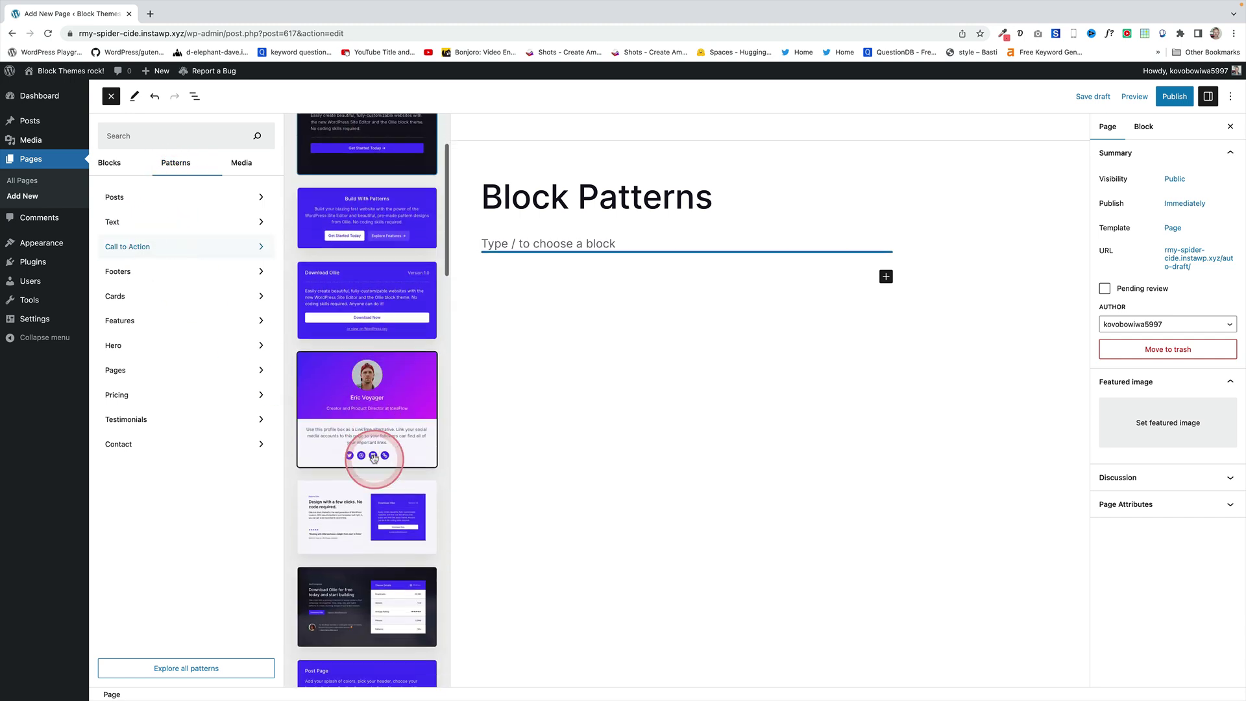
{"action": "scroll", "coordinate": [373, 457], "scroll_direction": "down", "scroll_amount": 1}
{"action": "scroll", "coordinate": [375, 462], "scroll_direction": "down", "scroll_amount": 2}
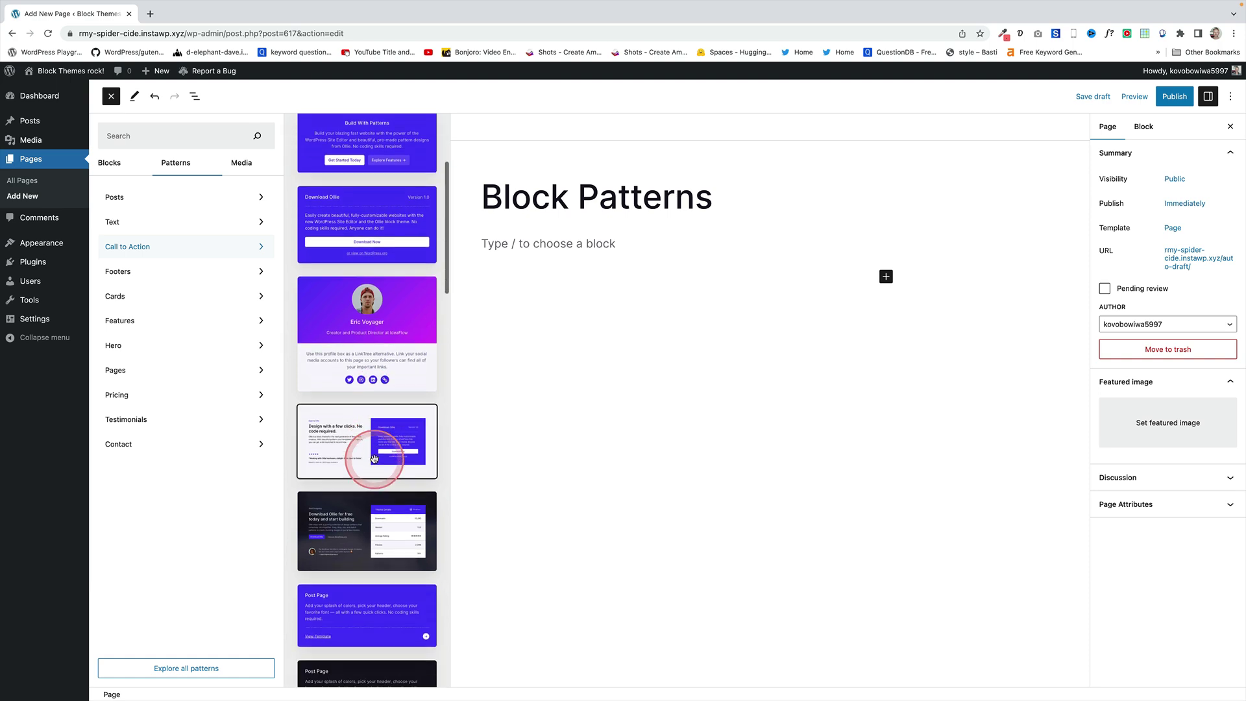
{"action": "left_click", "coordinate": [355, 417]}
{"action": "scroll", "coordinate": [621, 439], "scroll_direction": "down", "scroll_amount": 2}
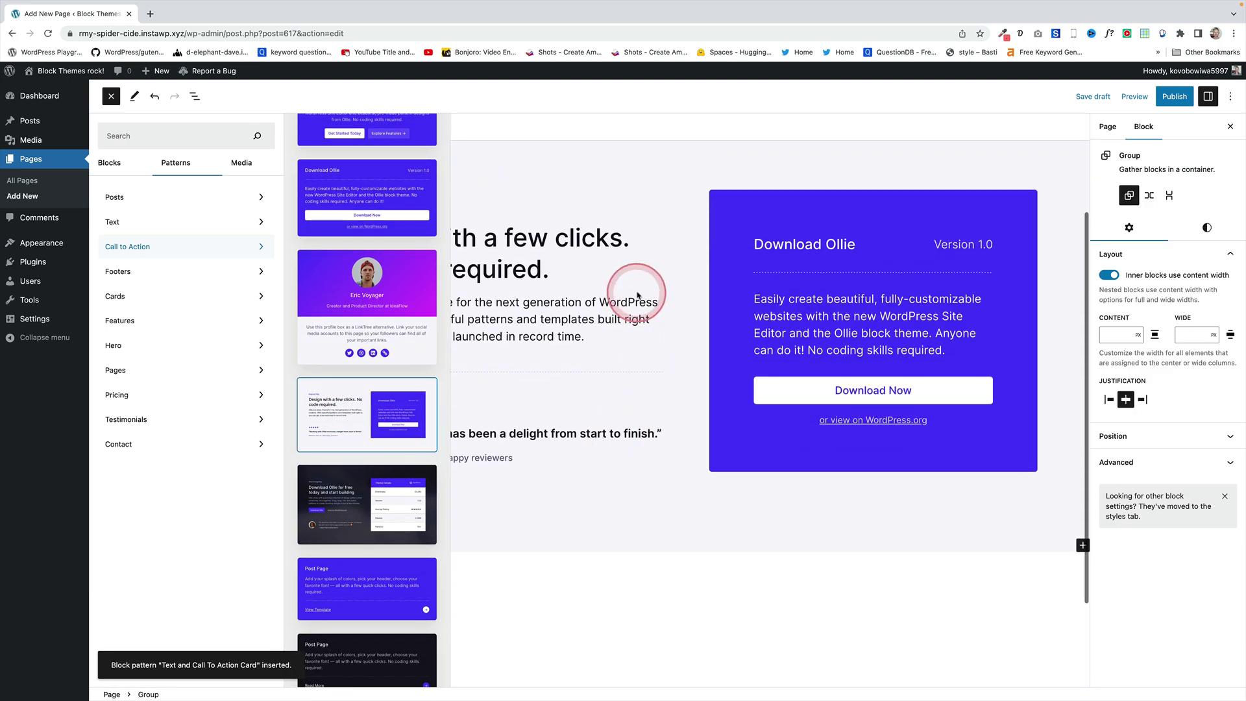
- Close the inserter and expand the Group and its Columns in List View
{"action": "left_click", "coordinate": [590, 178]}
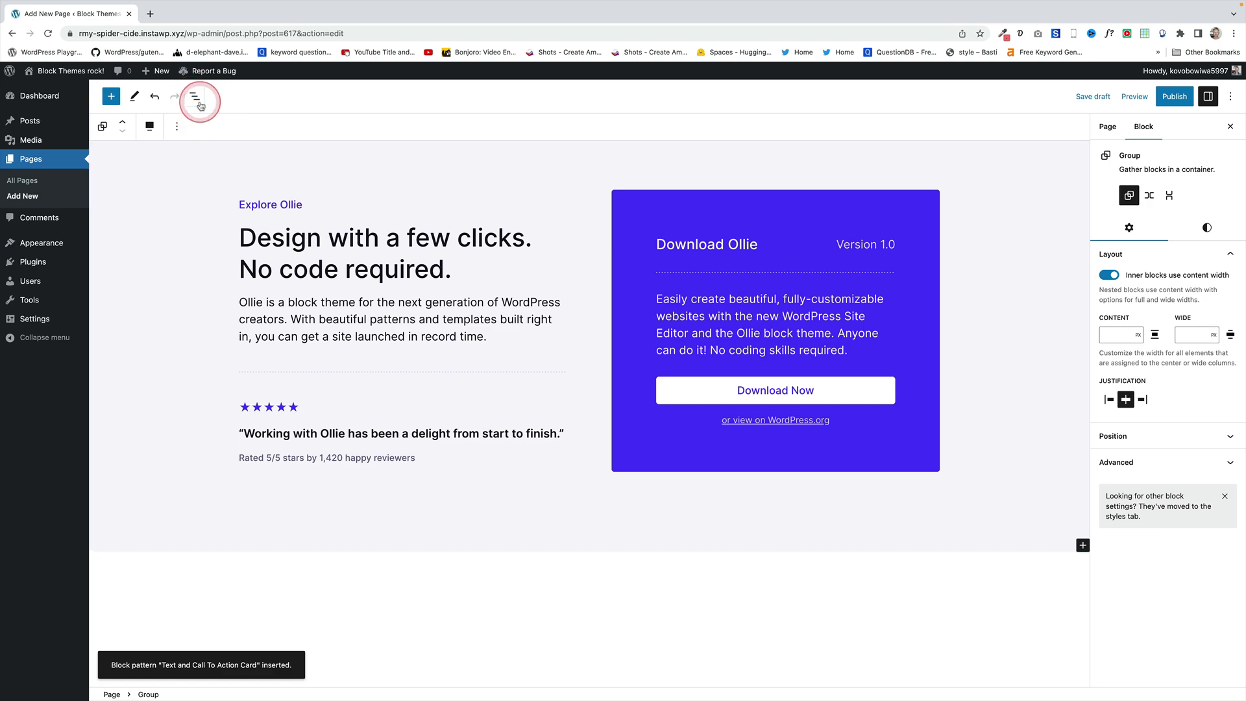
{"action": "left_click", "coordinate": [194, 96]}
{"action": "left_click", "coordinate": [96, 179]}
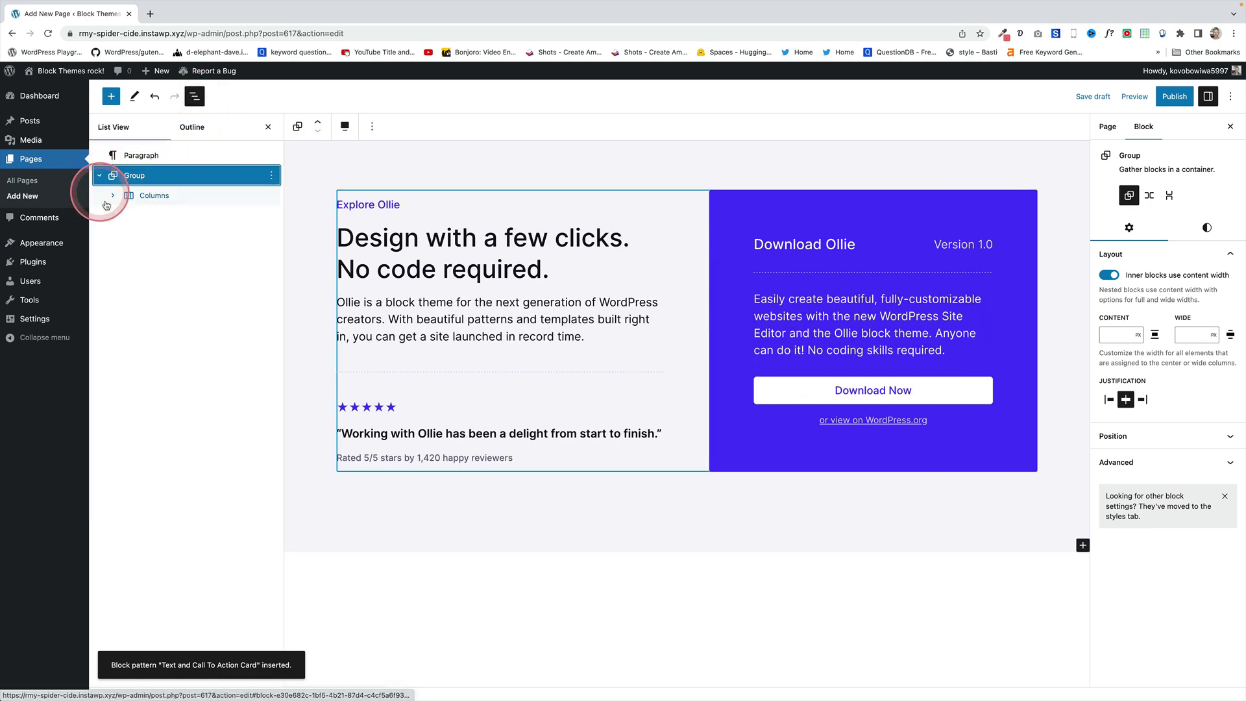
{"action": "left_click", "coordinate": [106, 196]}
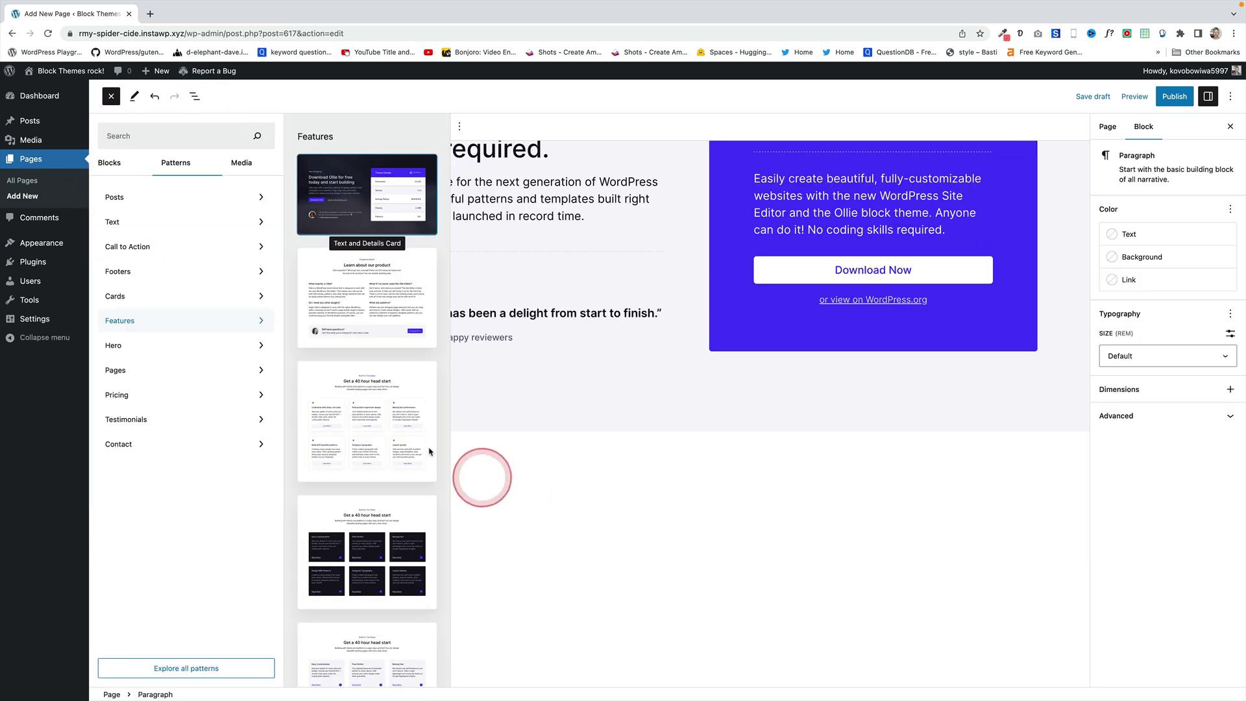
- Insert the Feature Boxes With Button pattern and add an empty paragraph below the Block Patterns title
{"action": "left_click", "coordinate": [361, 412]}
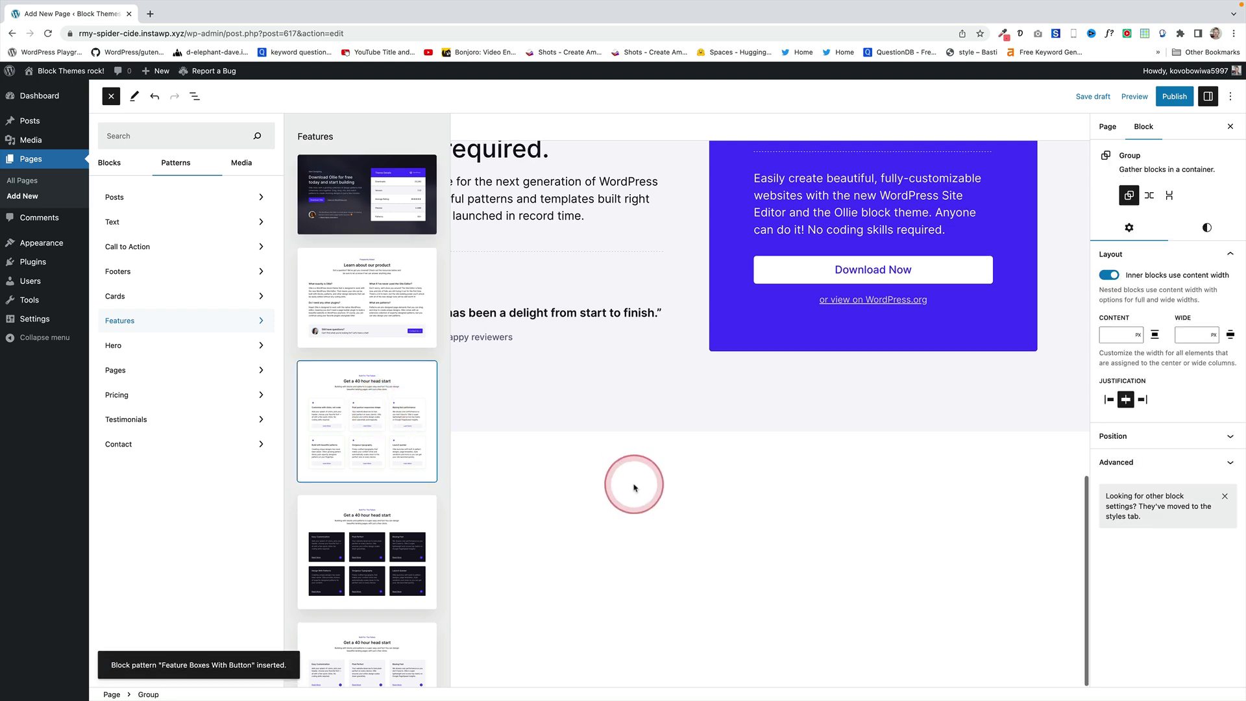
{"action": "scroll", "coordinate": [634, 487], "scroll_direction": "up", "scroll_amount": 10}
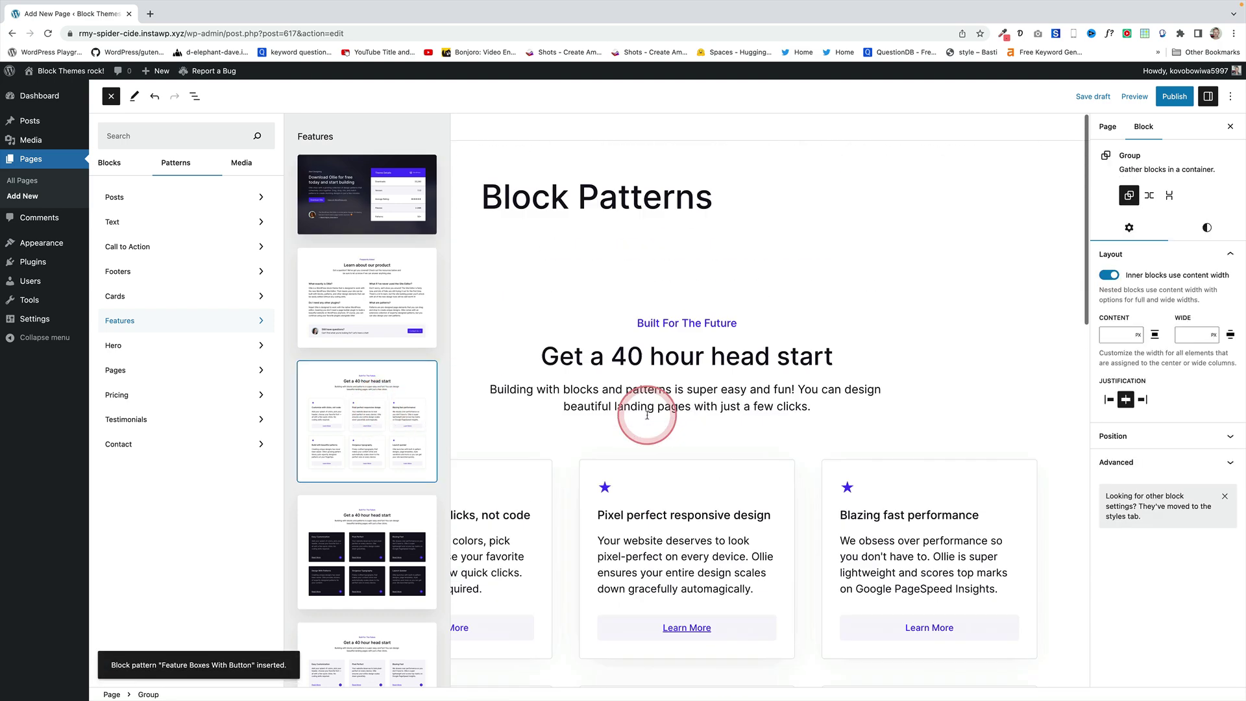
{"action": "left_click", "coordinate": [708, 201]}
{"action": "key", "text": "Return"}
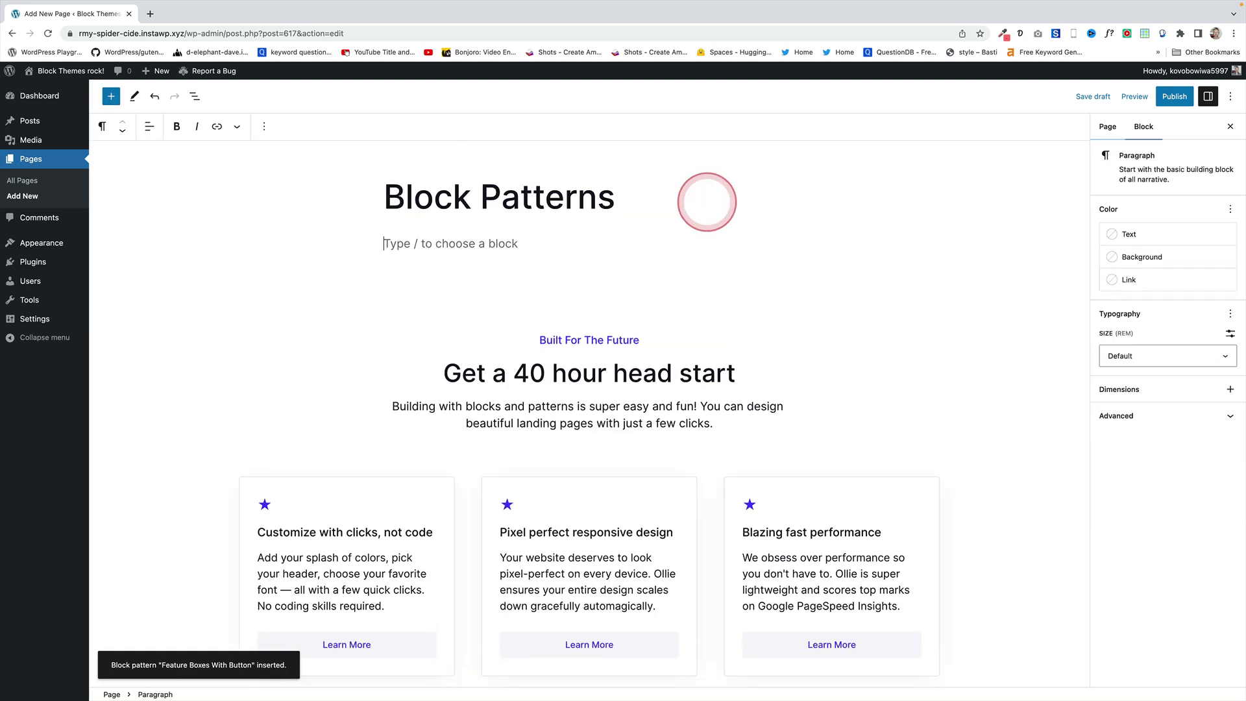
- Browse the Pages category in the inserter's Patterns tab
{"action": "left_click", "coordinate": [111, 96]}
{"action": "left_click", "coordinate": [175, 162]}
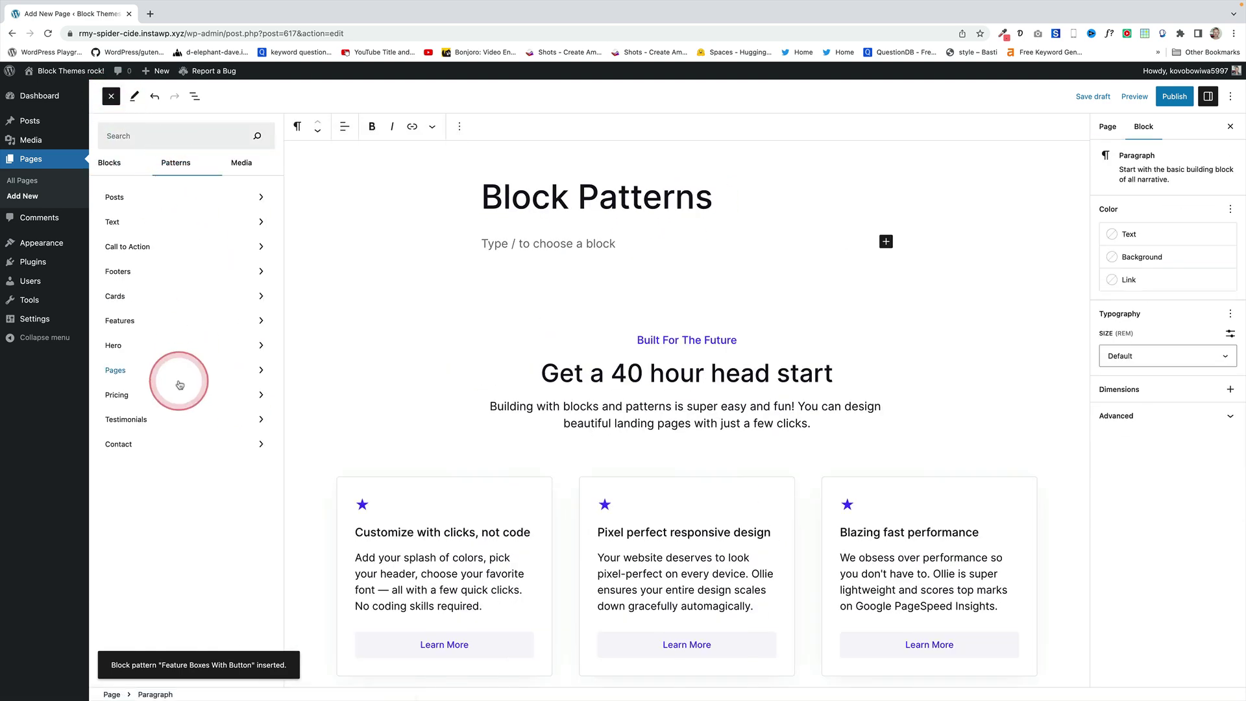
{"action": "left_click", "coordinate": [181, 379]}
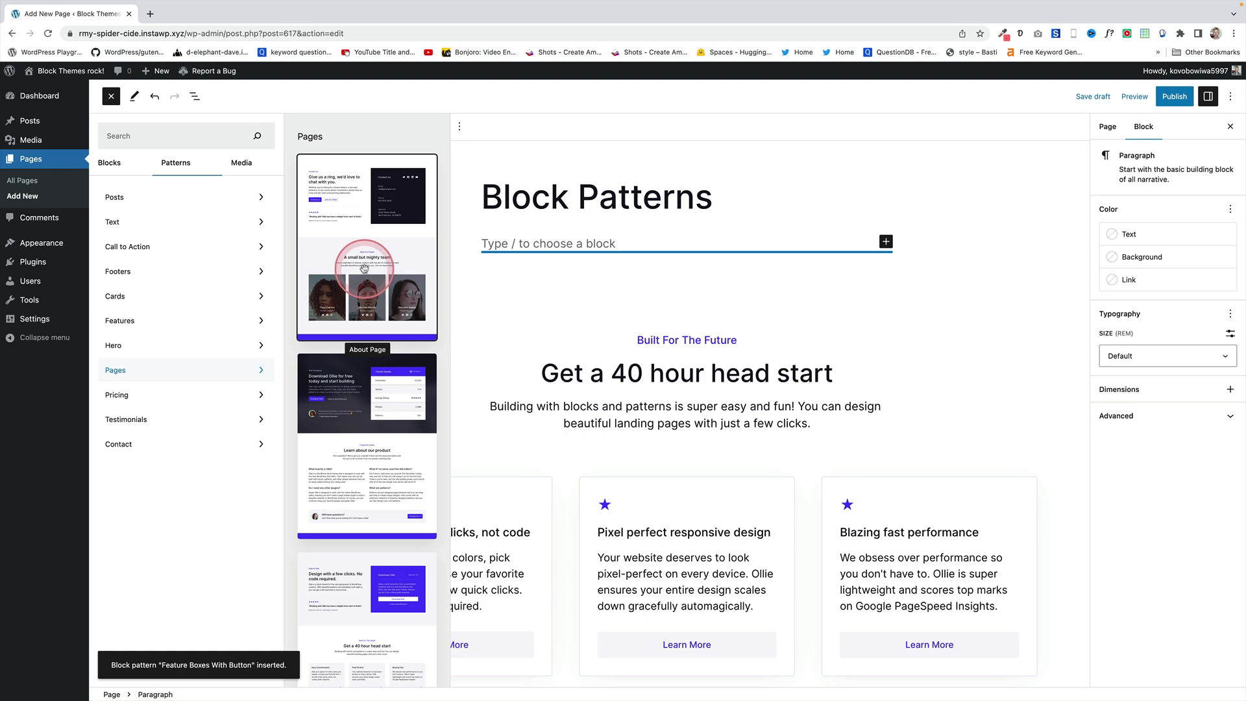
{"action": "scroll", "coordinate": [381, 390], "scroll_direction": "down", "scroll_amount": 5}
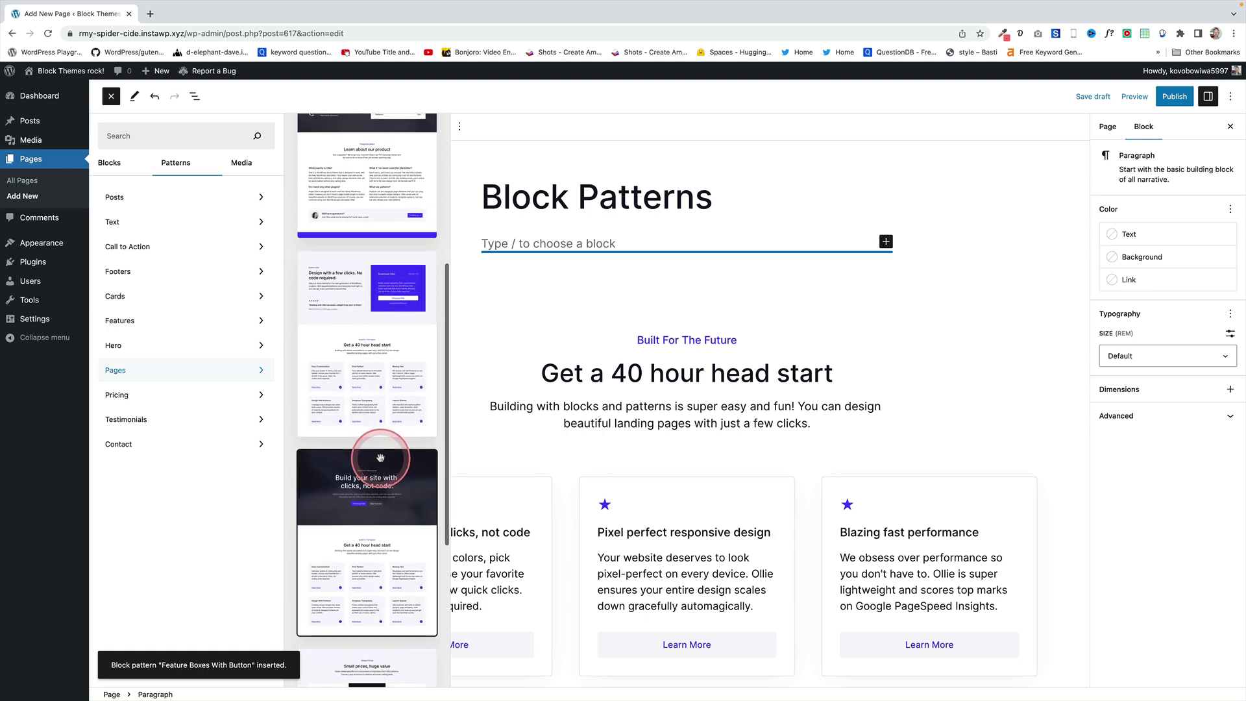
{"action": "scroll", "coordinate": [380, 458], "scroll_direction": "down", "scroll_amount": 3}
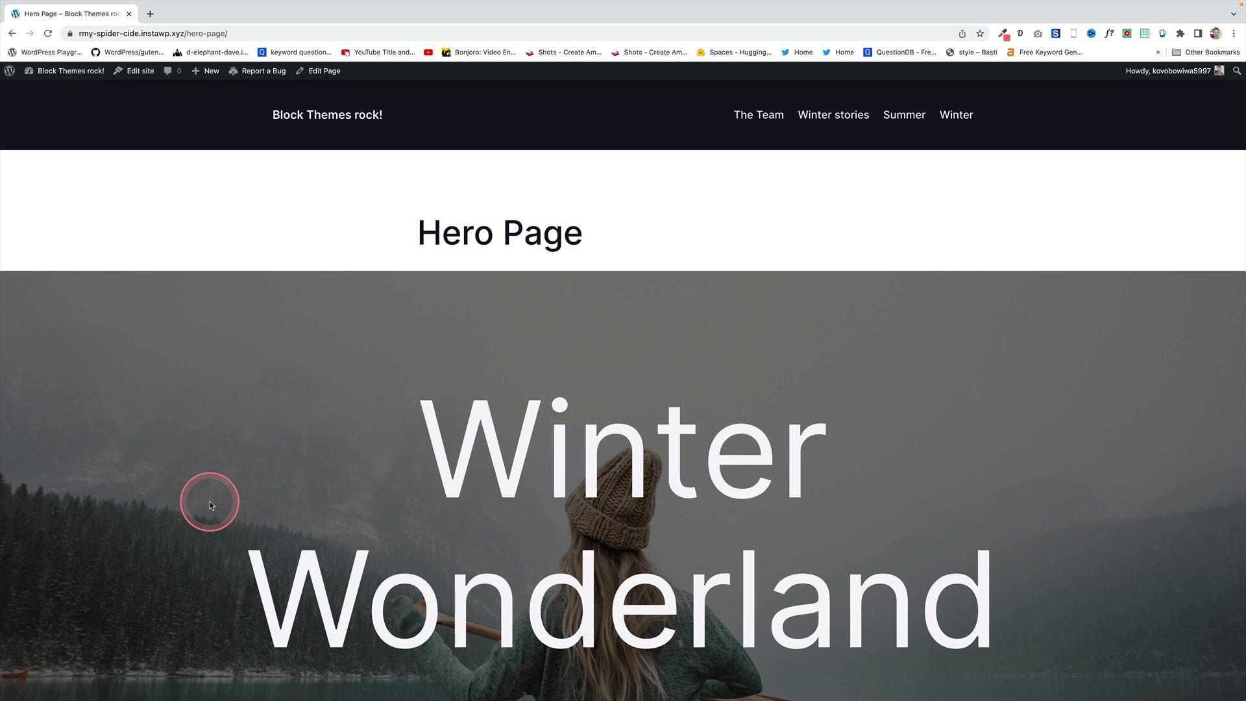
- Assign the Page (No Title) template to the Hero Page, update it, and view the page
{"action": "left_click", "coordinate": [315, 72]}
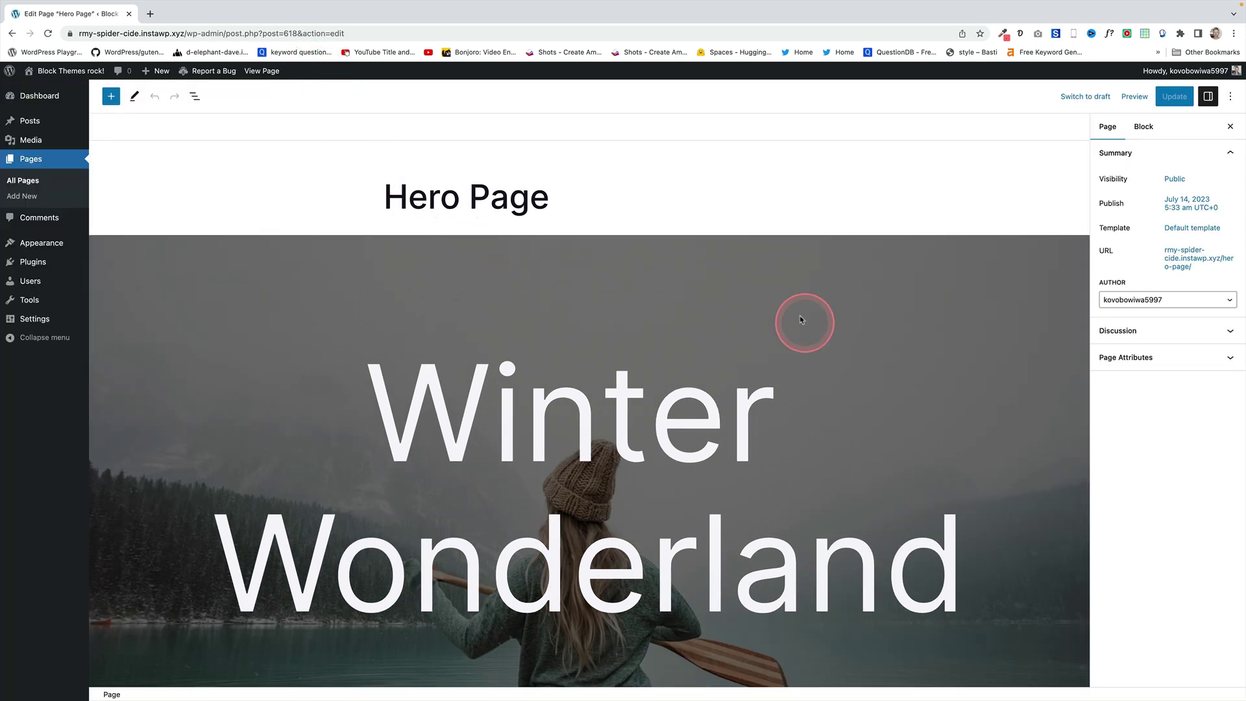
{"action": "left_click", "coordinate": [799, 318]}
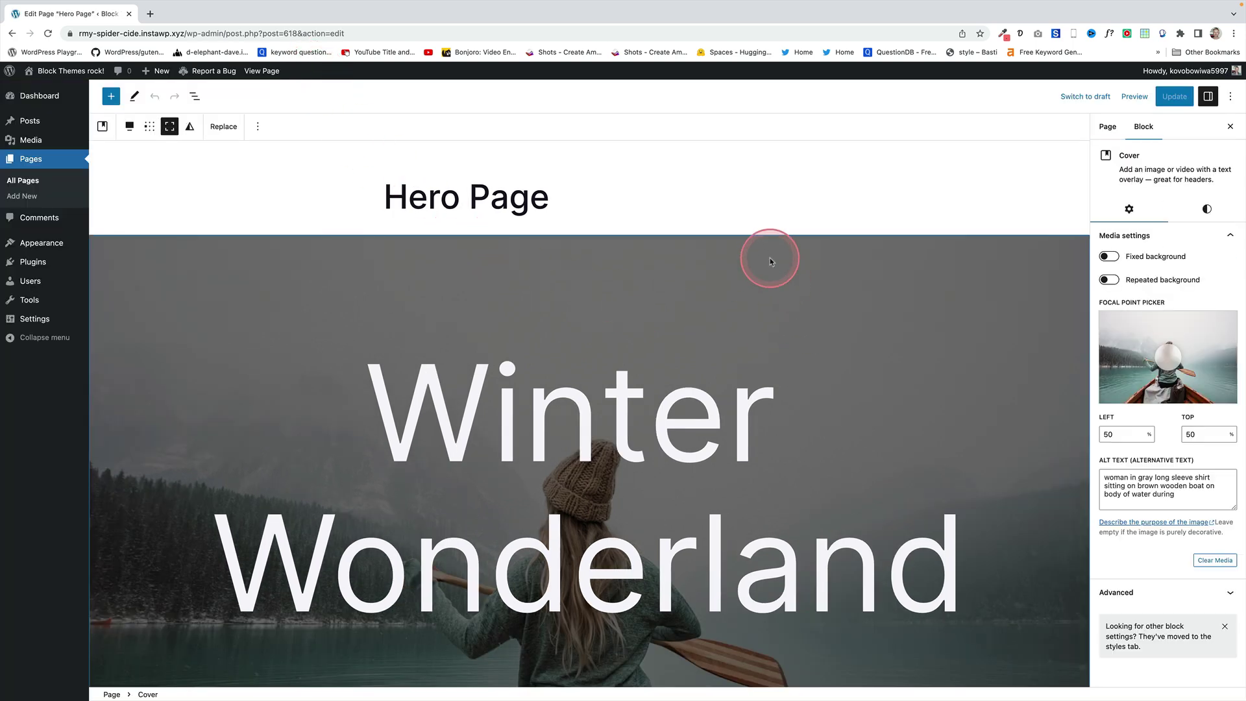
{"action": "left_click", "coordinate": [1108, 127]}
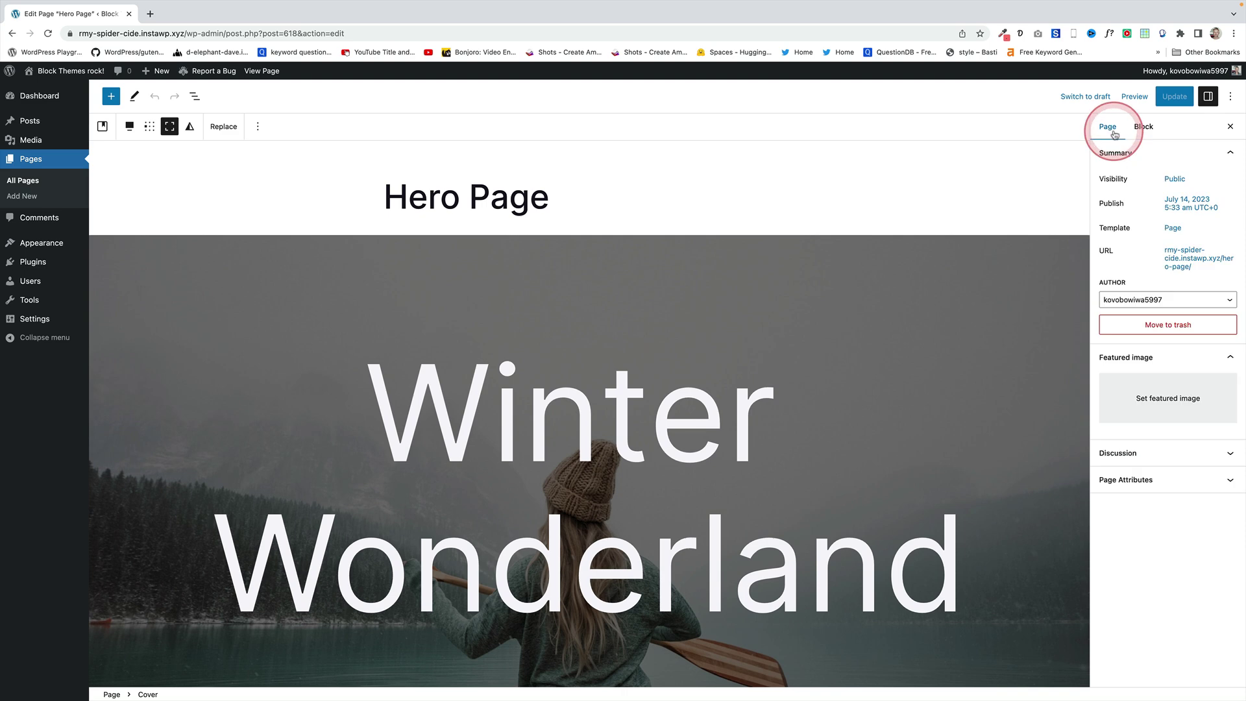
{"action": "left_click", "coordinate": [1169, 232]}
{"action": "left_click", "coordinate": [1145, 310]}
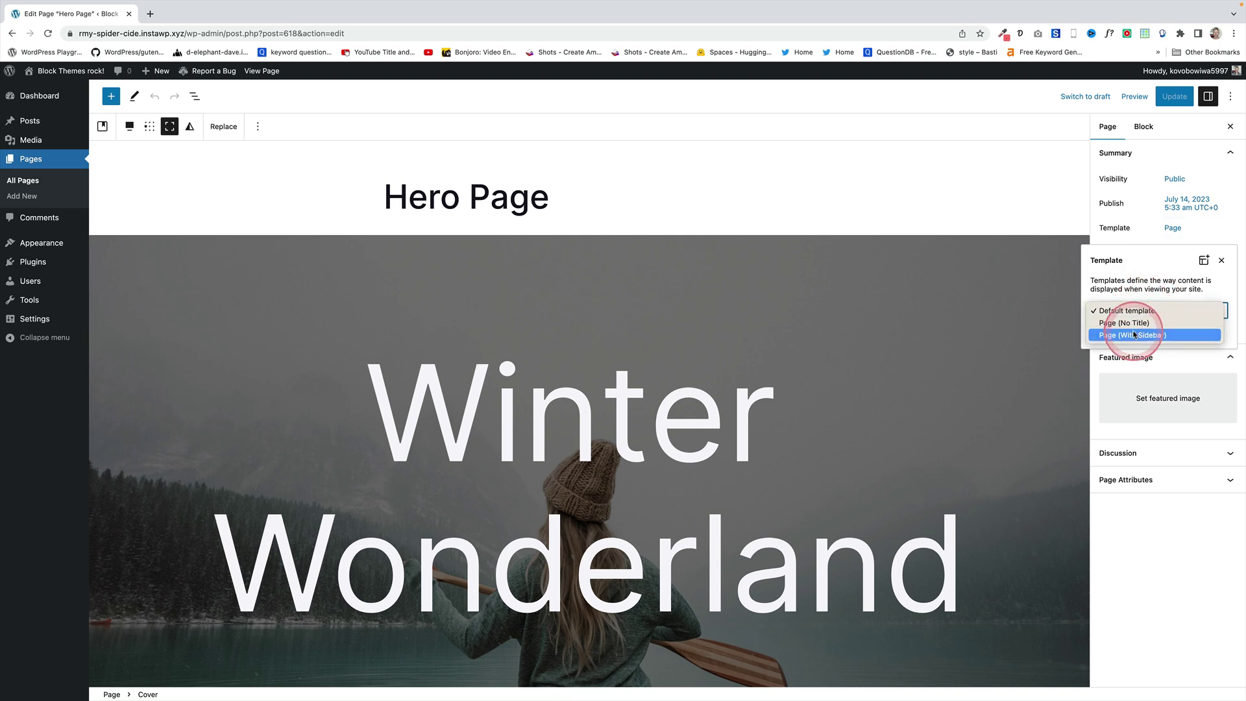
{"action": "left_click", "coordinate": [1103, 323]}
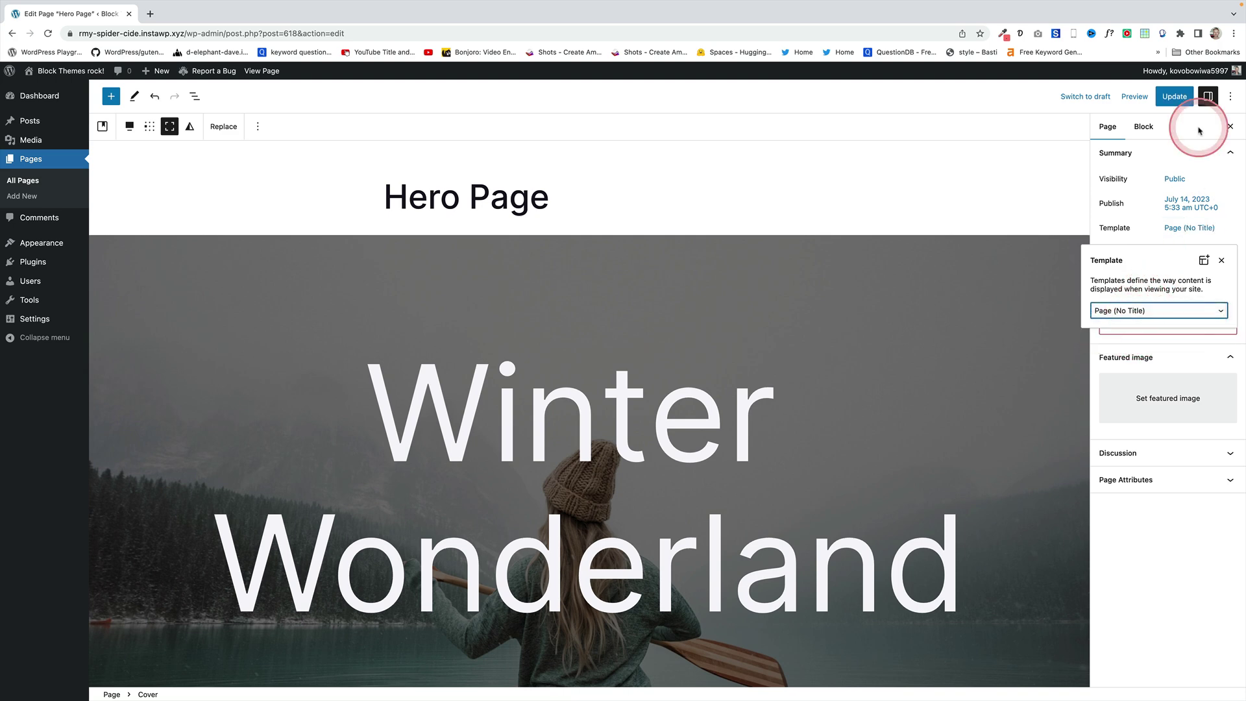
{"action": "left_click", "coordinate": [1174, 96]}
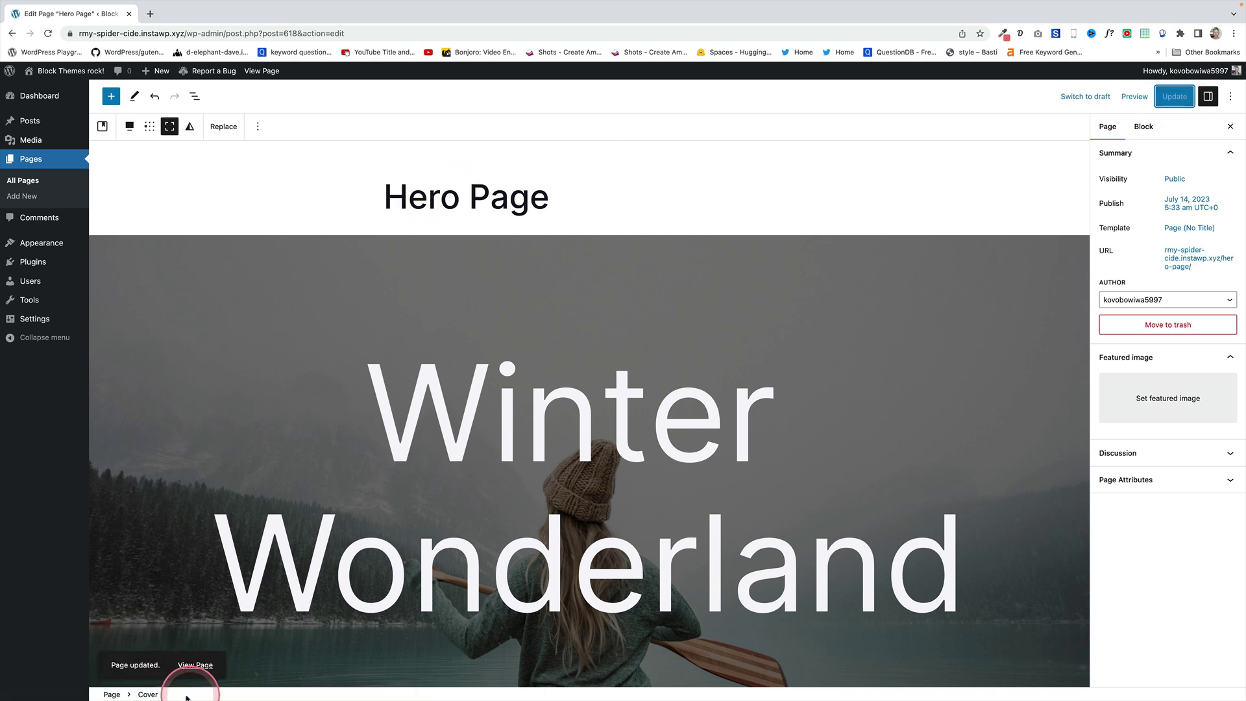
{"action": "left_click", "coordinate": [196, 666]}
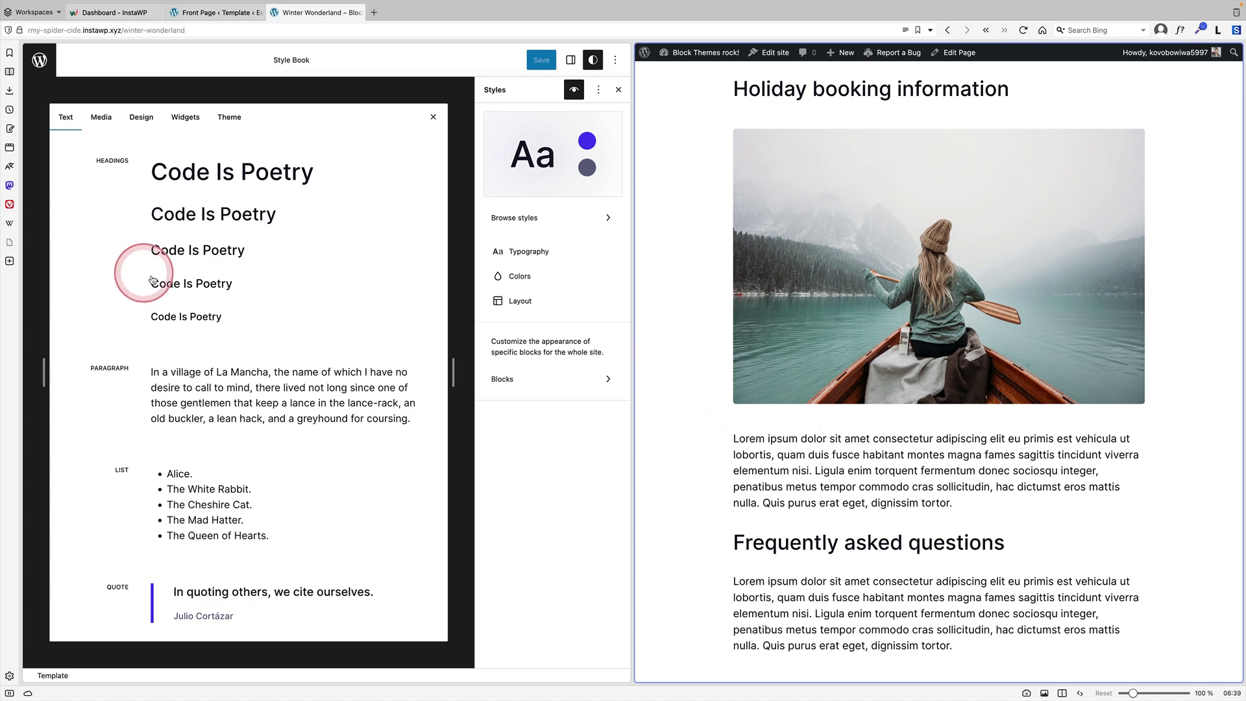
- Set headings to the Thin font weight in the Style Book typography settings
{"action": "left_click", "coordinate": [214, 230]}
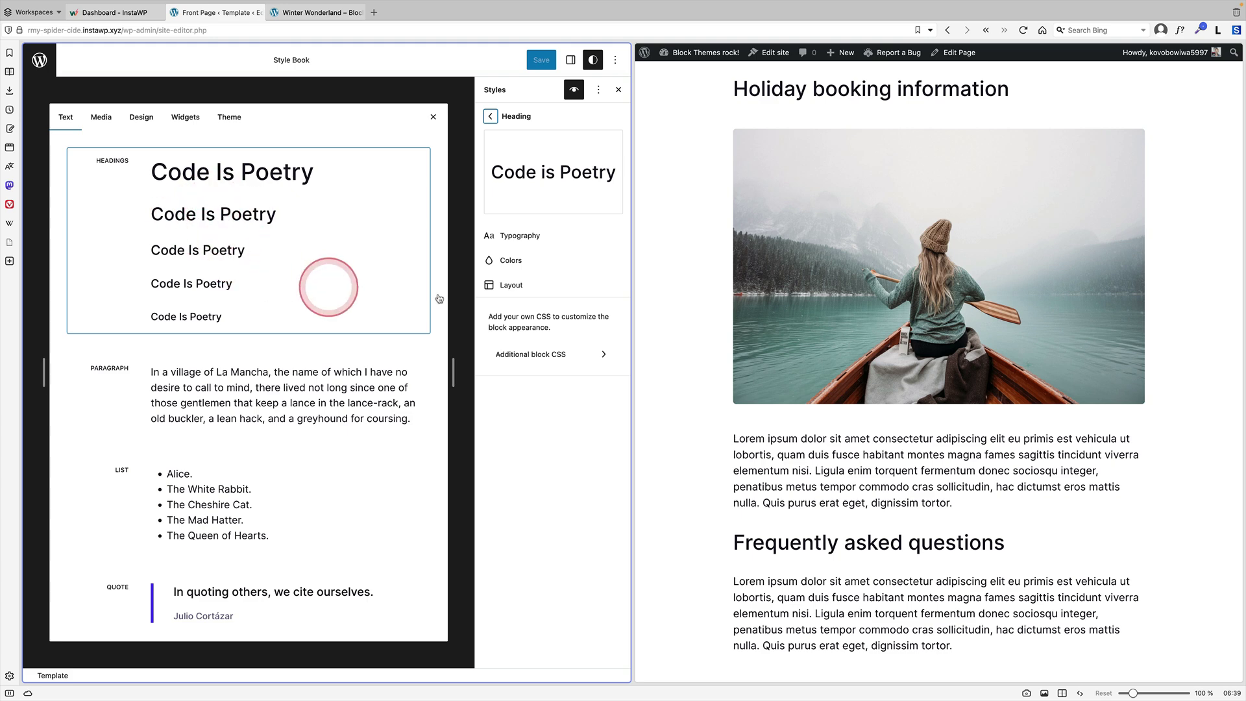
{"action": "left_click", "coordinate": [510, 238]}
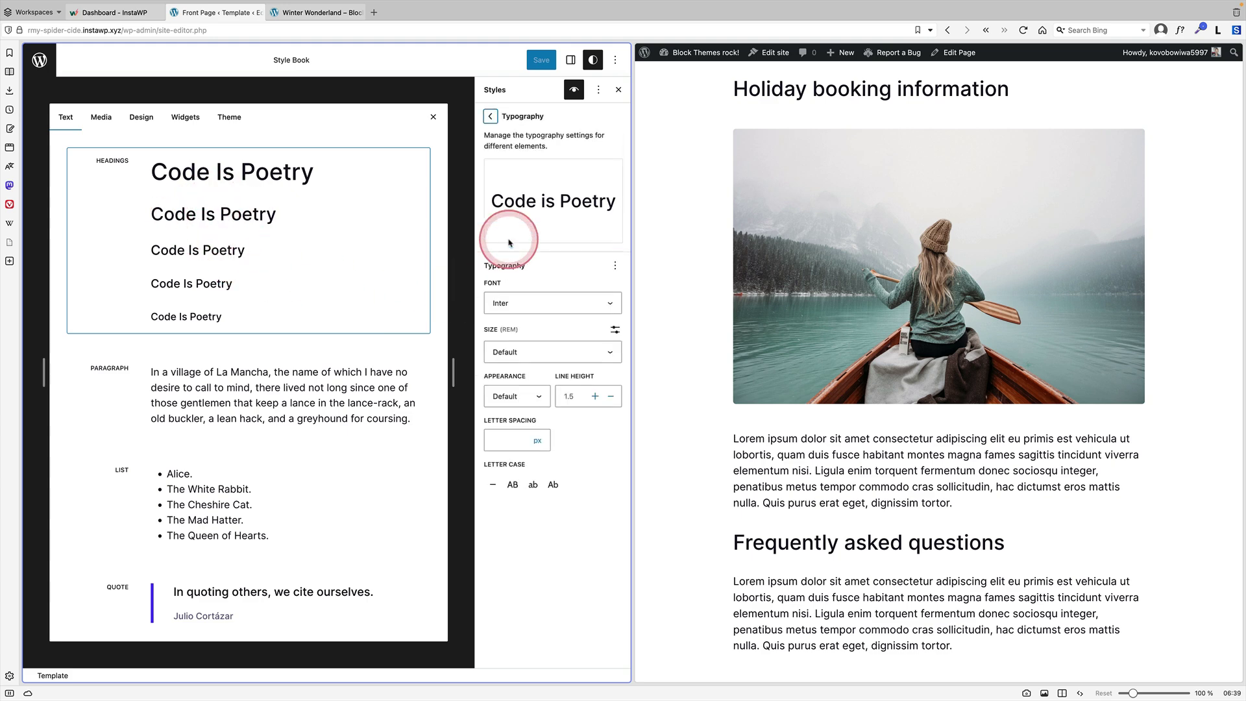
{"action": "left_click", "coordinate": [513, 395]}
{"action": "left_click", "coordinate": [505, 457]}
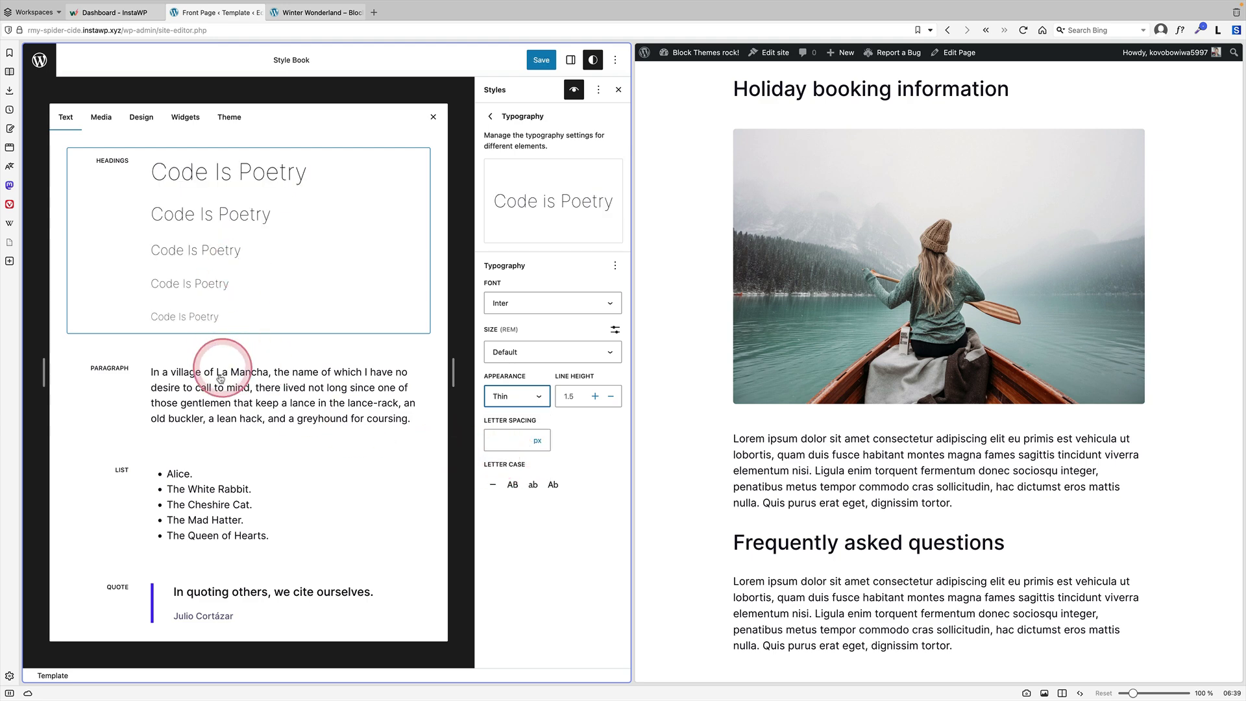
- Set paragraph text to the Thin font weight
{"action": "left_click", "coordinate": [283, 389]}
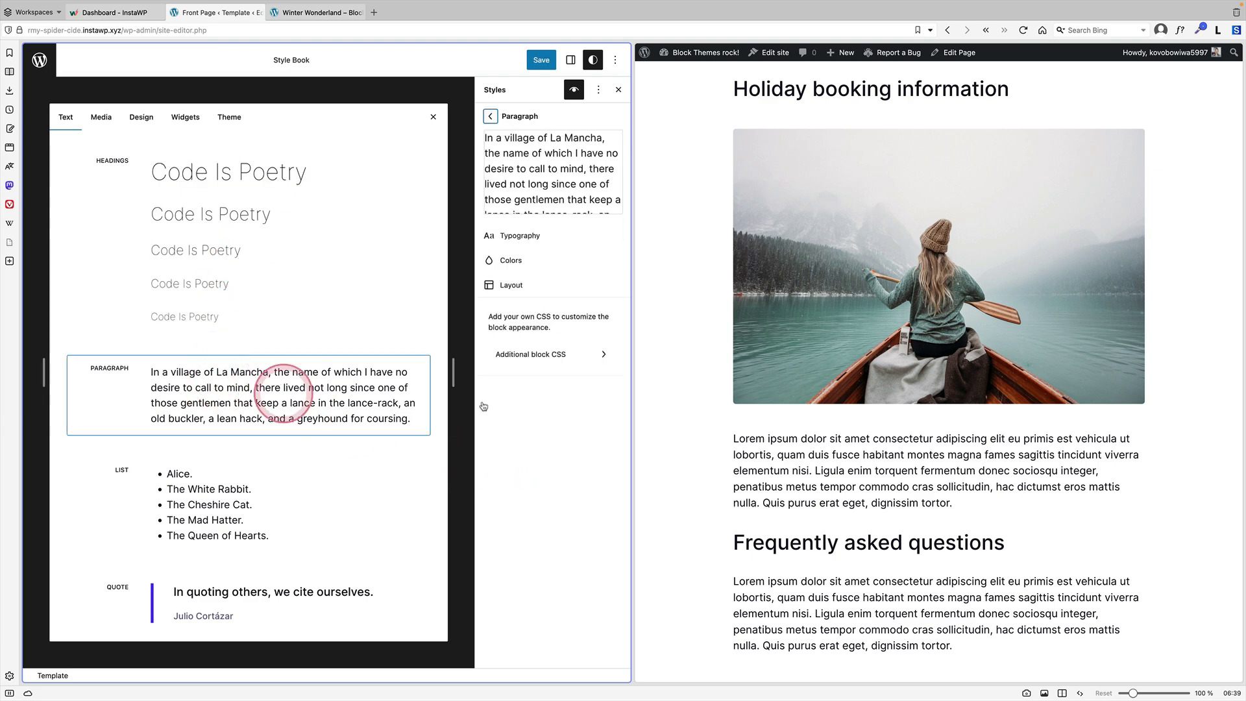
{"action": "left_click", "coordinate": [523, 236]}
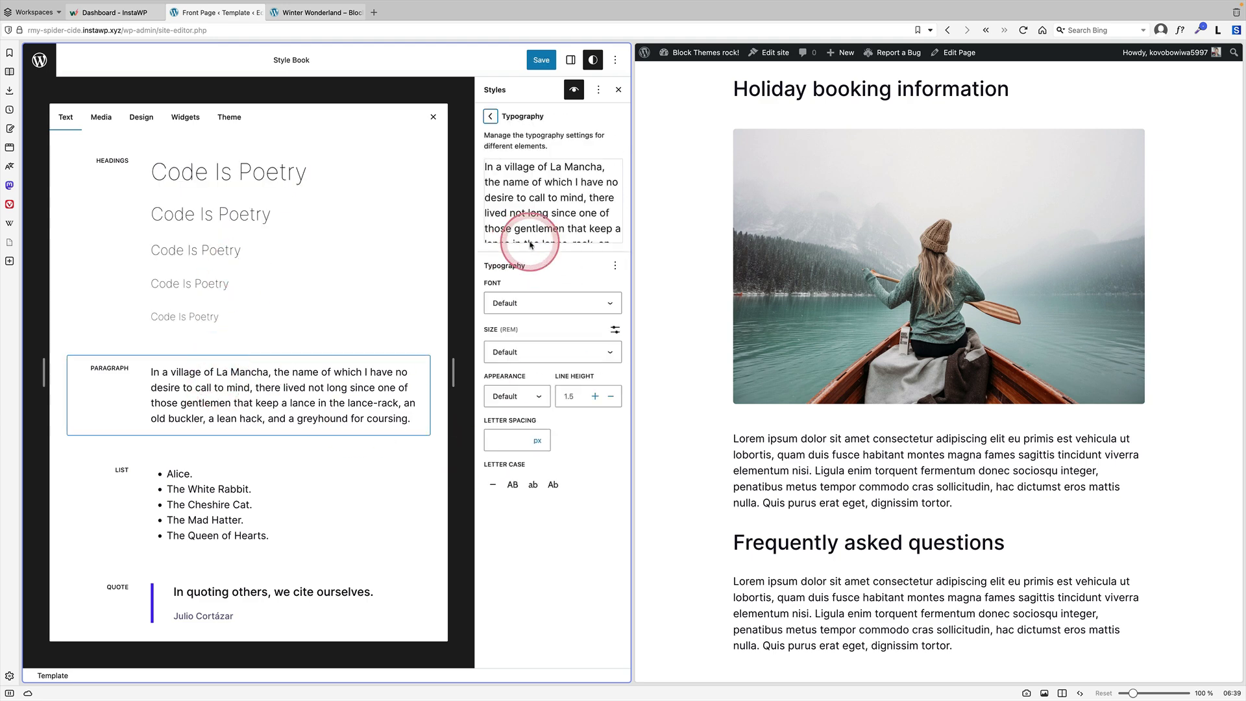
{"action": "left_click", "coordinate": [510, 399]}
{"action": "left_click", "coordinate": [508, 457]}
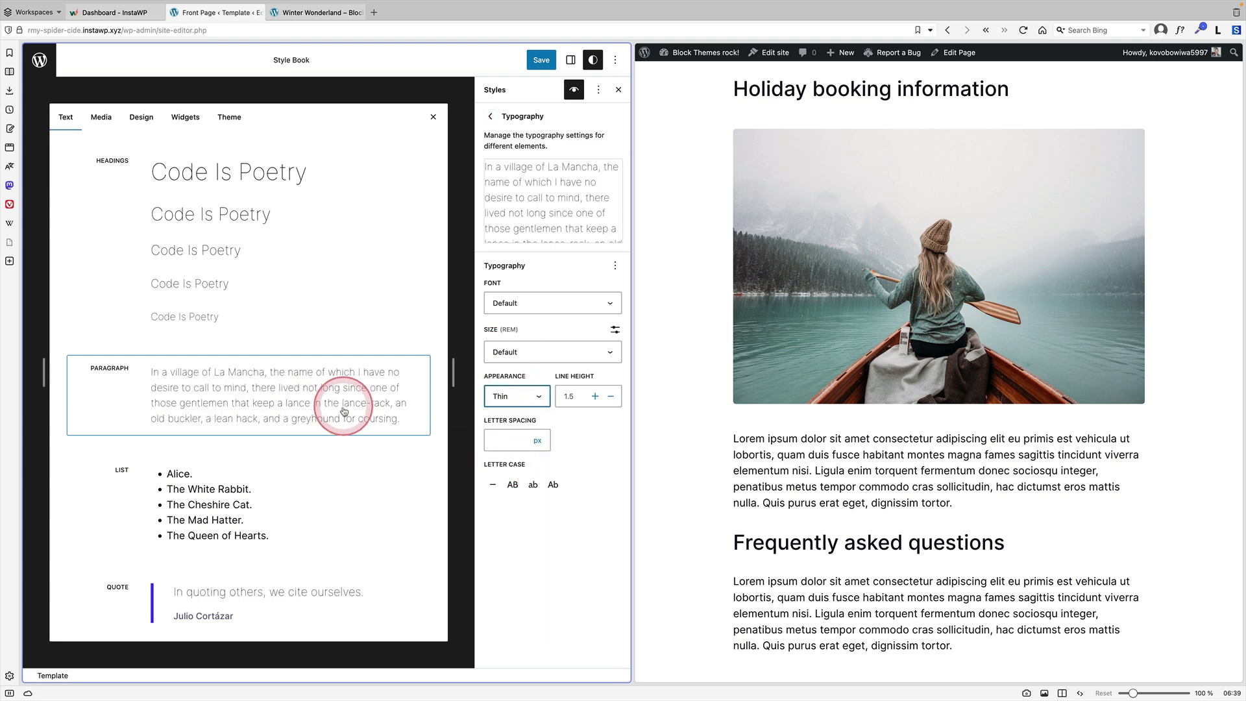
{"action": "left_click", "coordinate": [102, 119]}
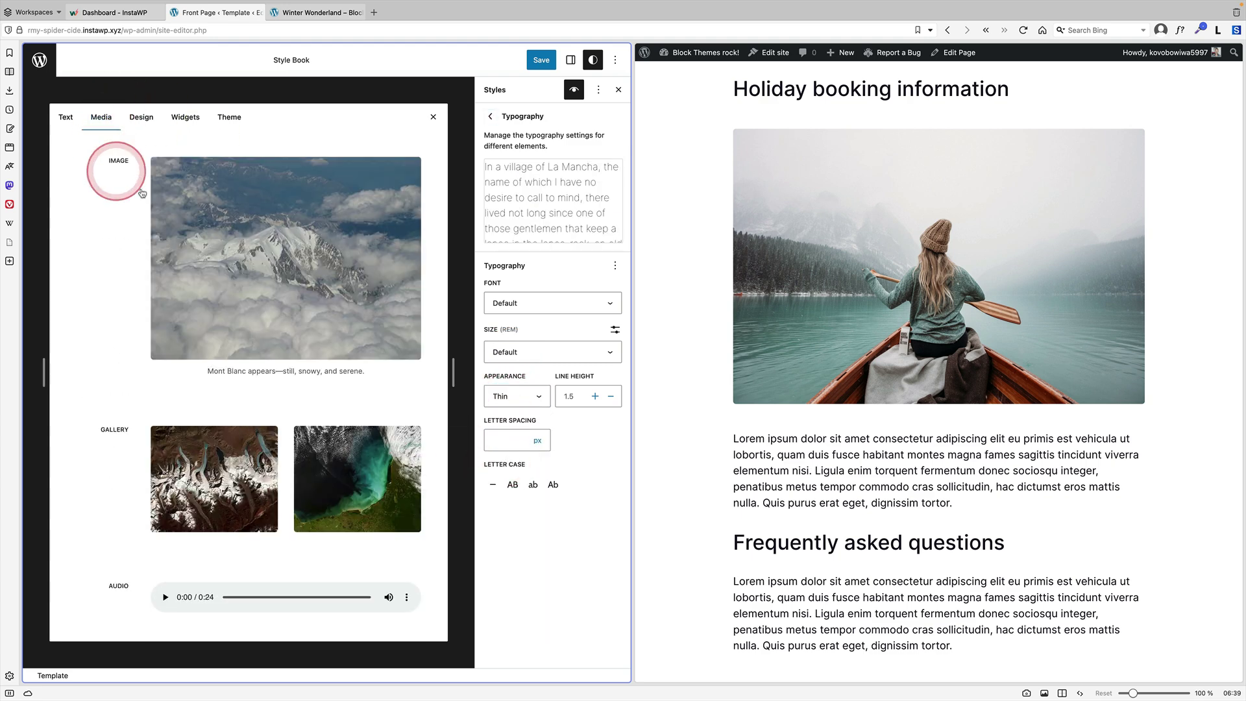
- Give images a 14 px border, save the Custom Styles, and reload the Winter Wonderland page
{"action": "left_click", "coordinate": [202, 209]}
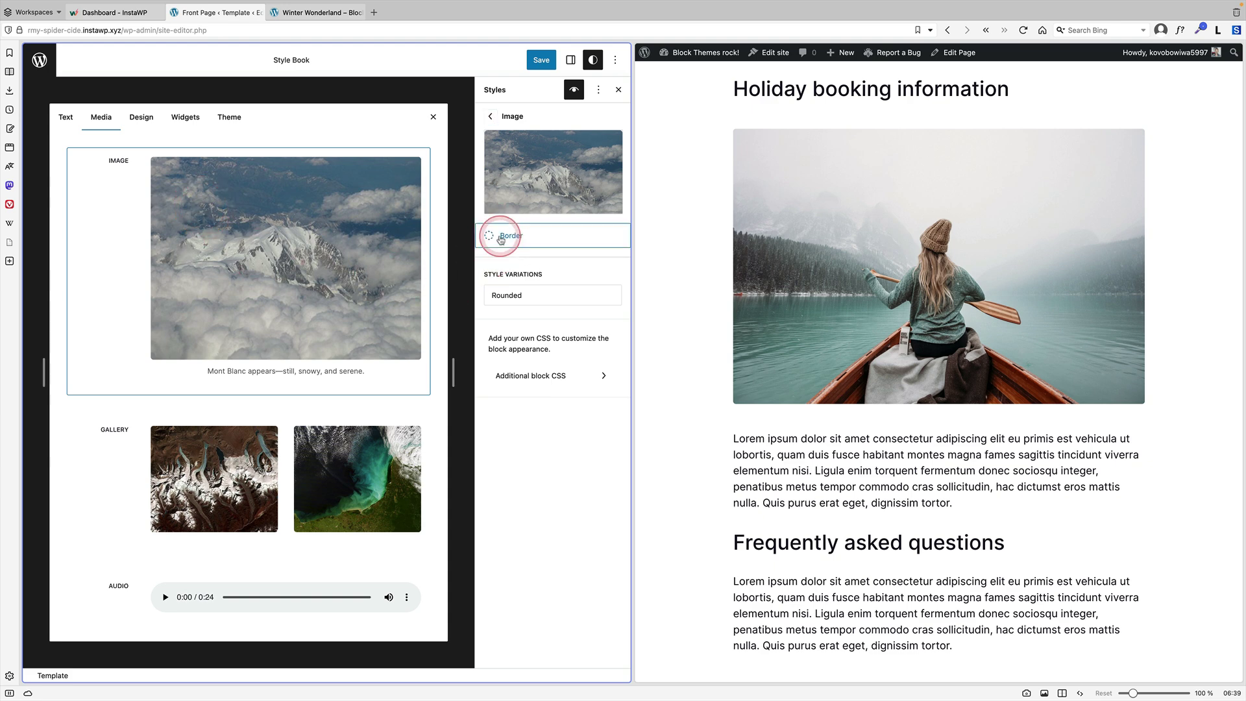
{"action": "left_click", "coordinate": [505, 235]}
{"action": "left_click_drag", "start_coordinate": [557, 262], "coordinate": [563, 260]}
{"action": "left_click", "coordinate": [538, 61]}
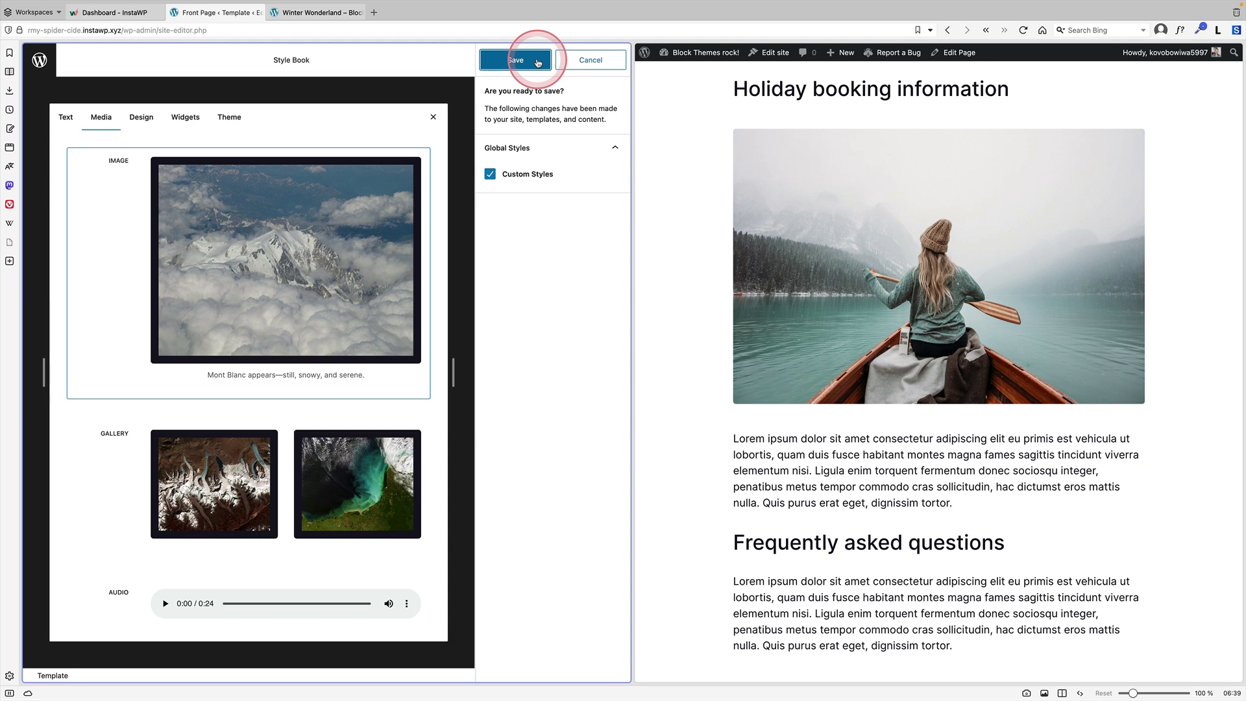
{"action": "left_click", "coordinate": [531, 60]}
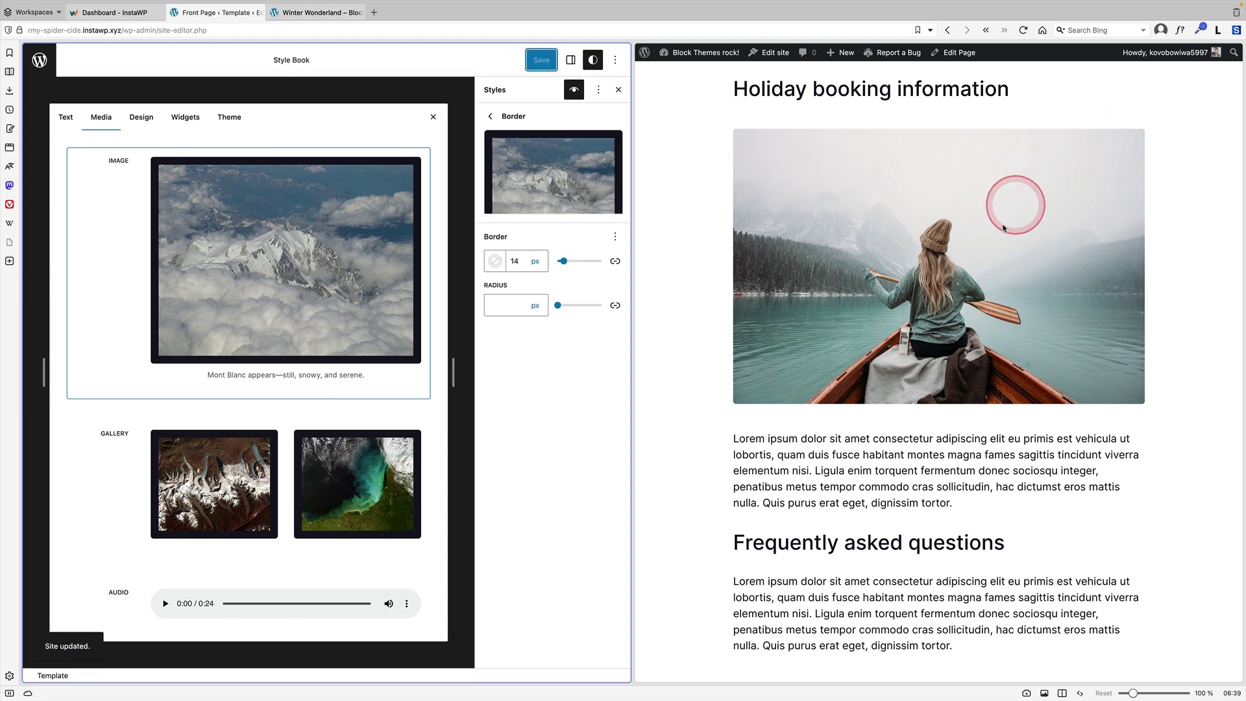
{"action": "left_click", "coordinate": [870, 430]}
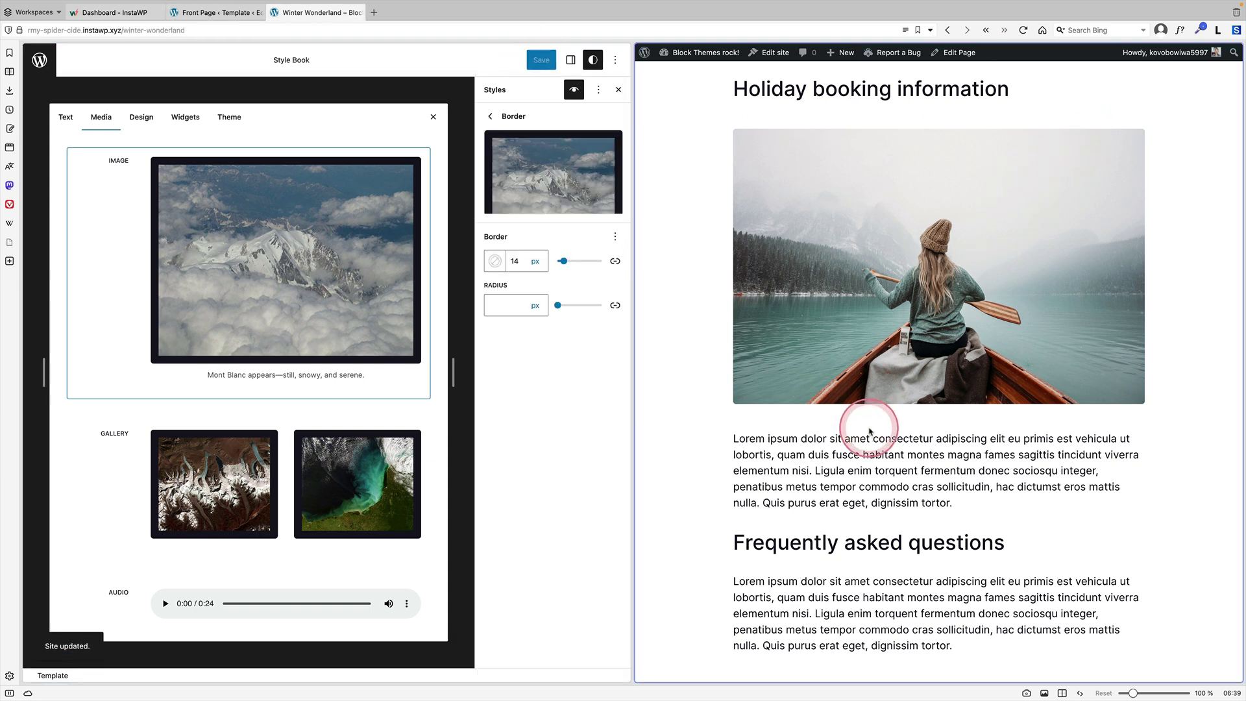
{"action": "key", "text": "ctrl+r"}
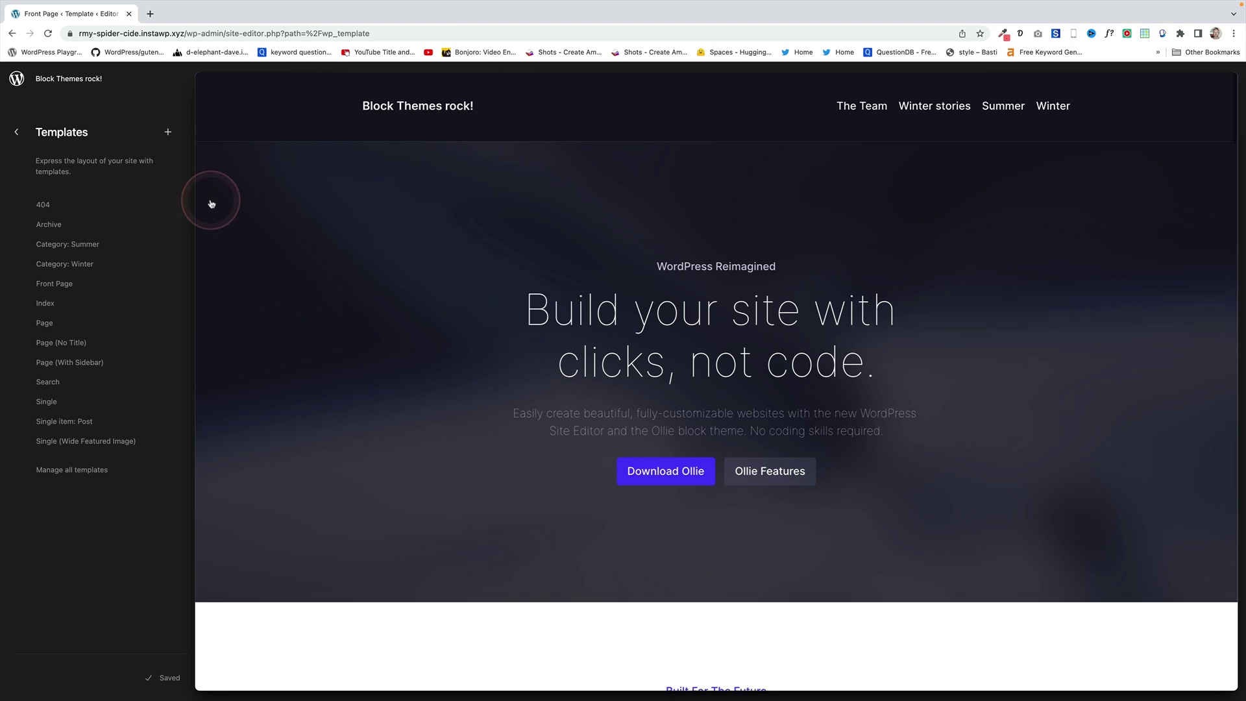
- Create a custom template named 'Landing page' from the Templates panel
{"action": "left_click", "coordinate": [169, 134]}
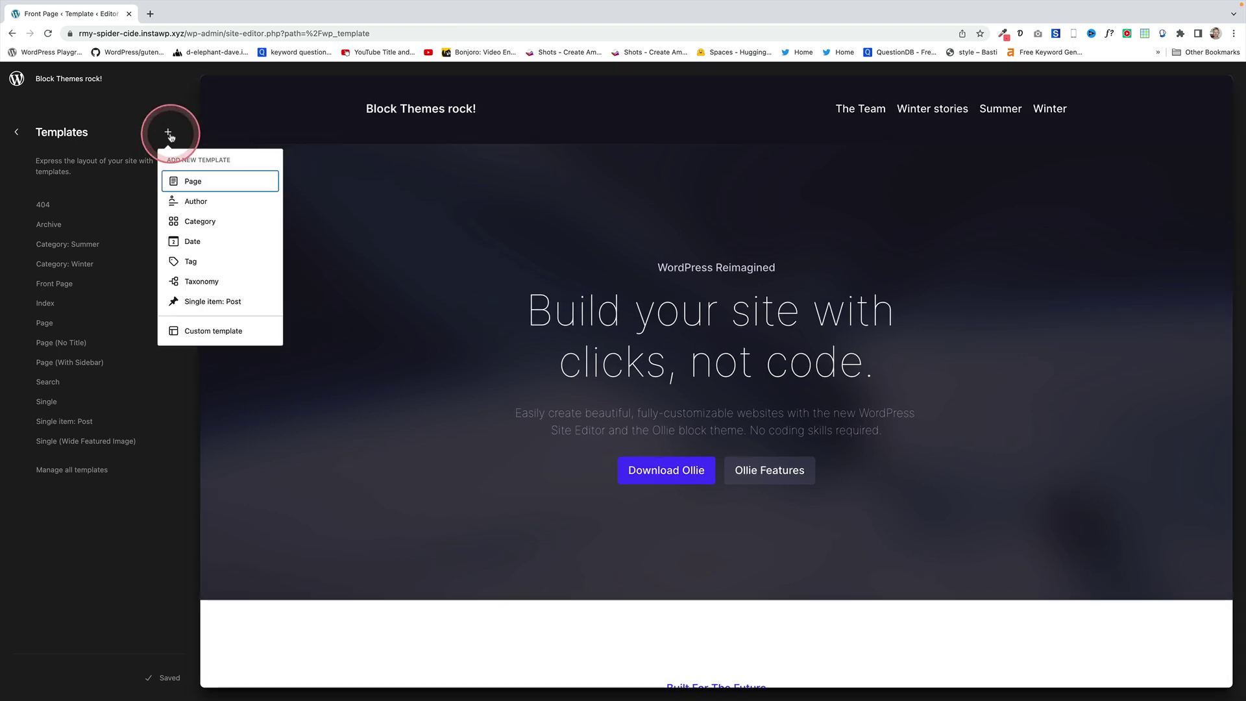
{"action": "left_click", "coordinate": [217, 333]}
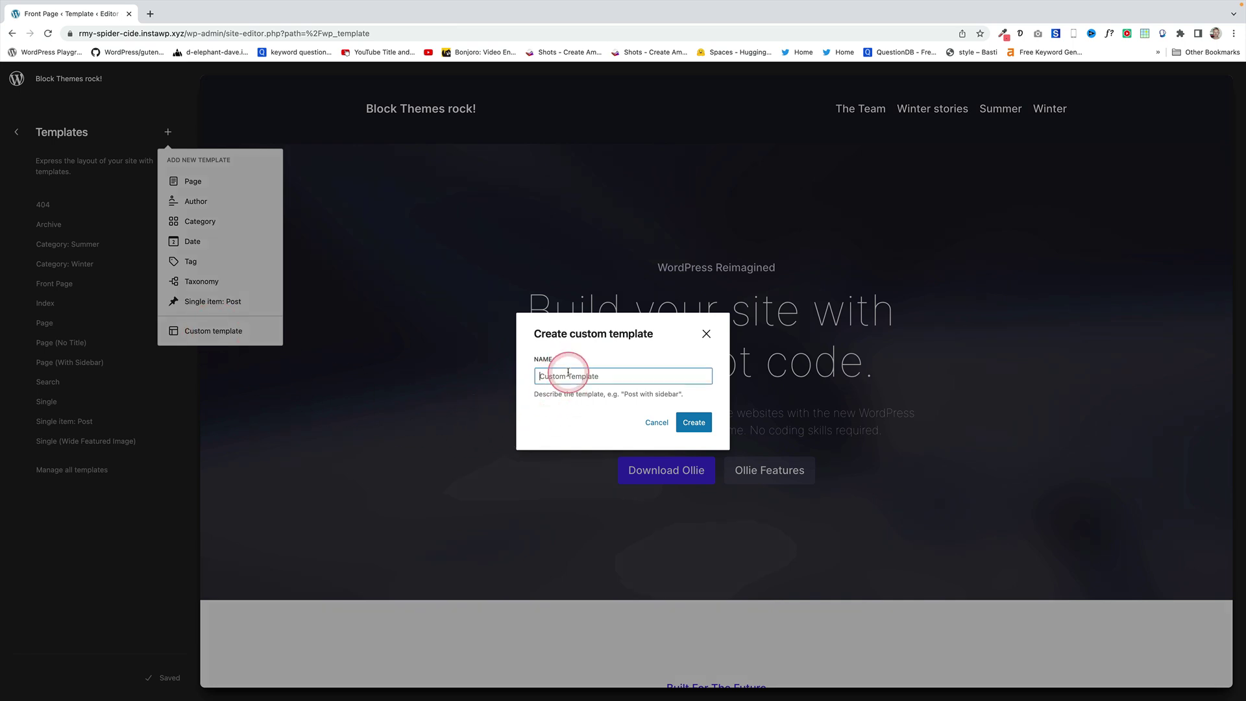
{"action": "left_click", "coordinate": [568, 373]}
{"action": "type", "text": "Landing page"}
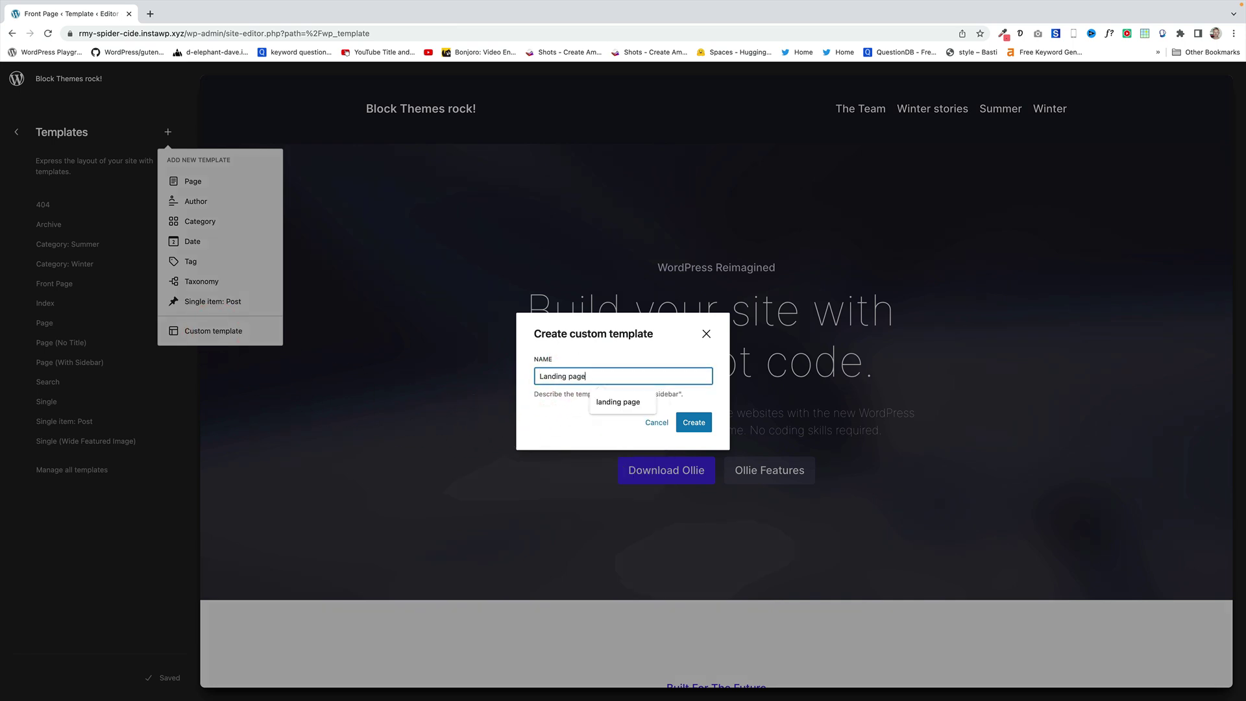
{"action": "right_click", "coordinate": [703, 426]}
{"action": "left_click", "coordinate": [701, 425]}
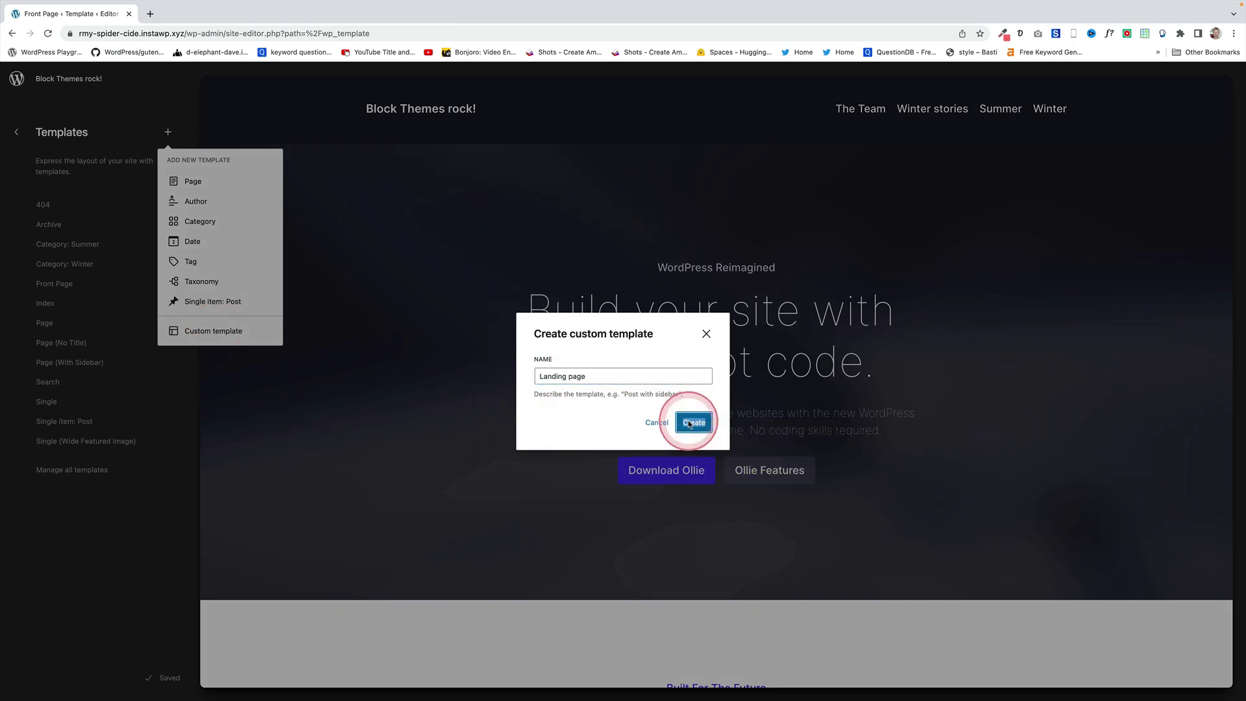
{"action": "left_click", "coordinate": [689, 424]}
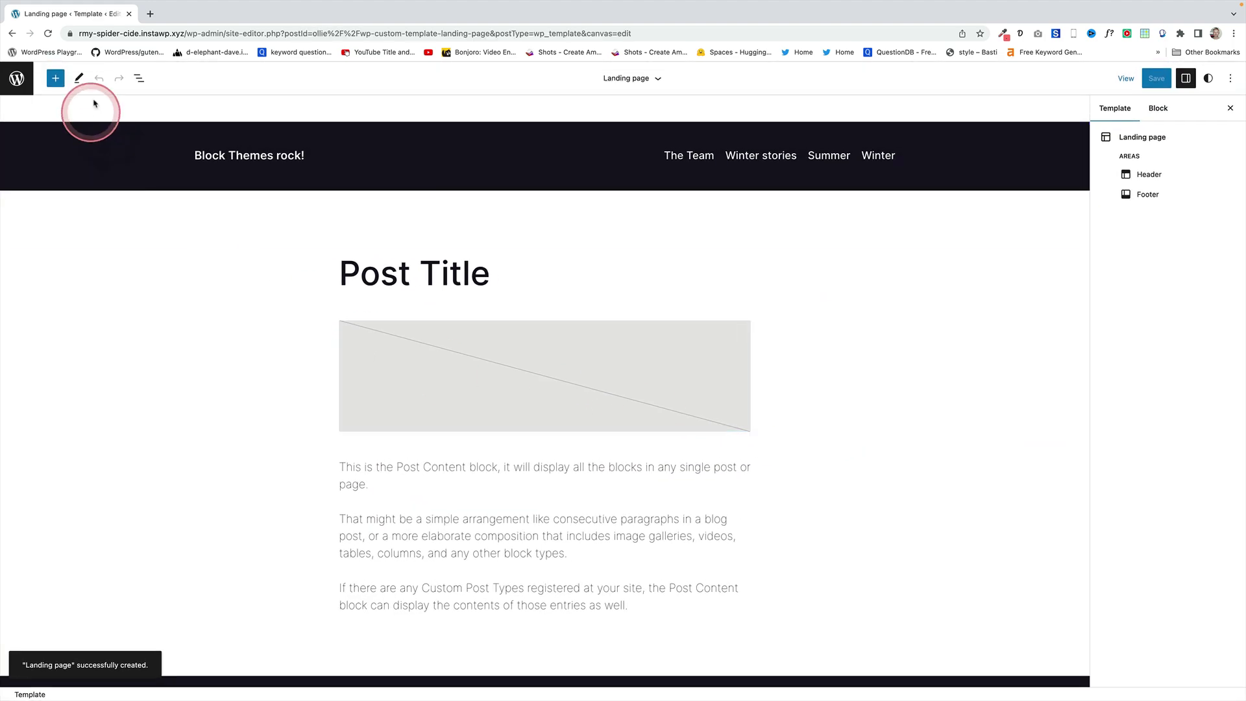
- Remove the Header, Group and Footer blocks from the Landing page template
{"action": "left_click", "coordinate": [139, 78]}
{"action": "left_click", "coordinate": [88, 136]}
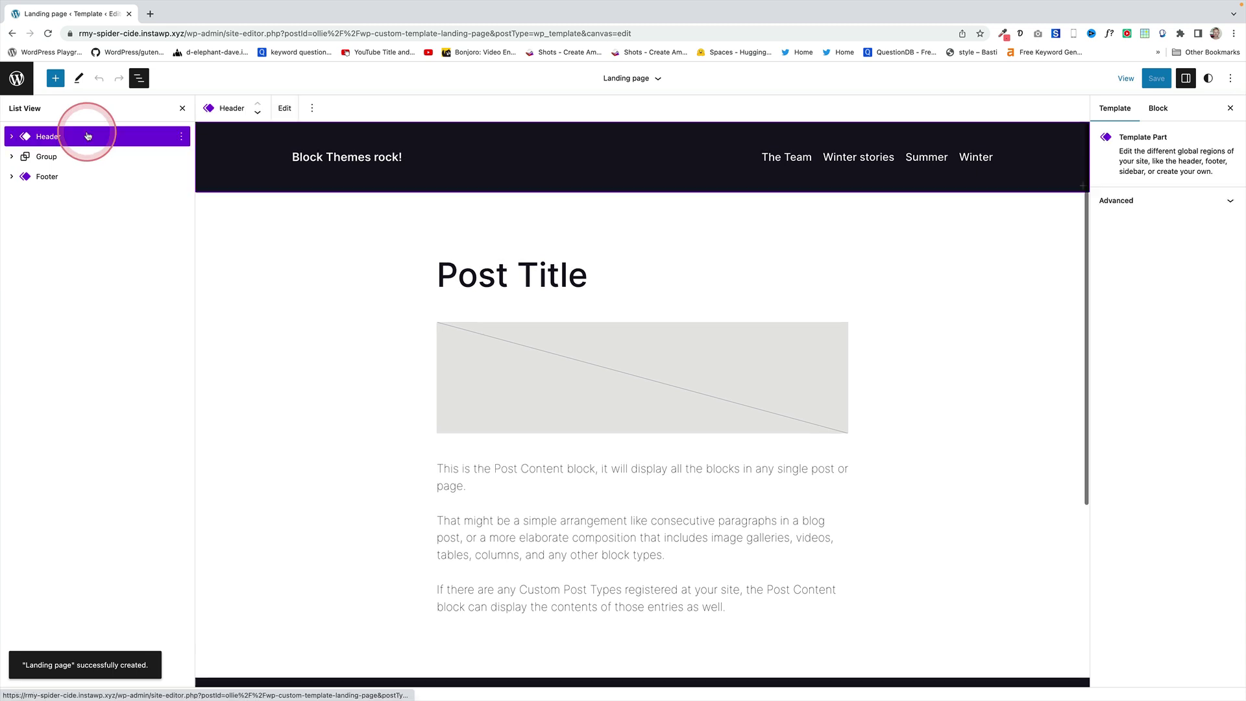
{"action": "left_click", "coordinate": [84, 177], "text": "shift"}
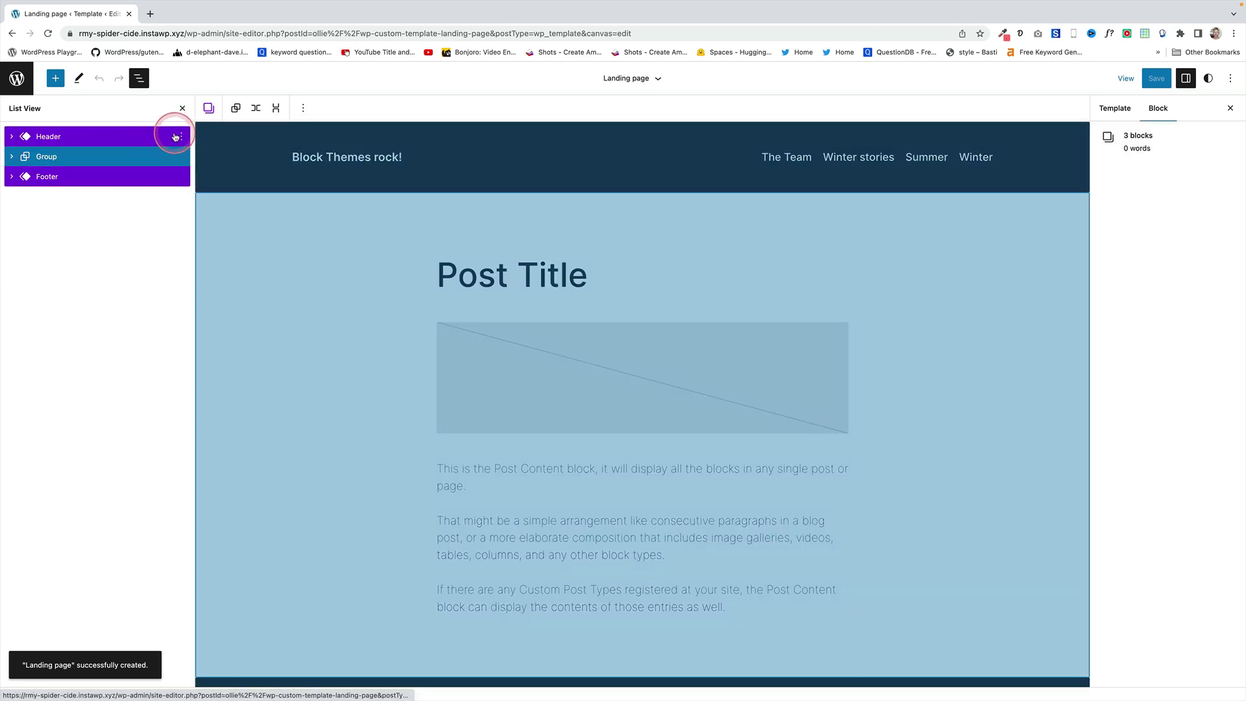
{"action": "left_click", "coordinate": [181, 136]}
{"action": "left_click", "coordinate": [207, 369]}
- Insert a plain Group block containing a Post Content block
{"action": "left_click", "coordinate": [369, 134]}
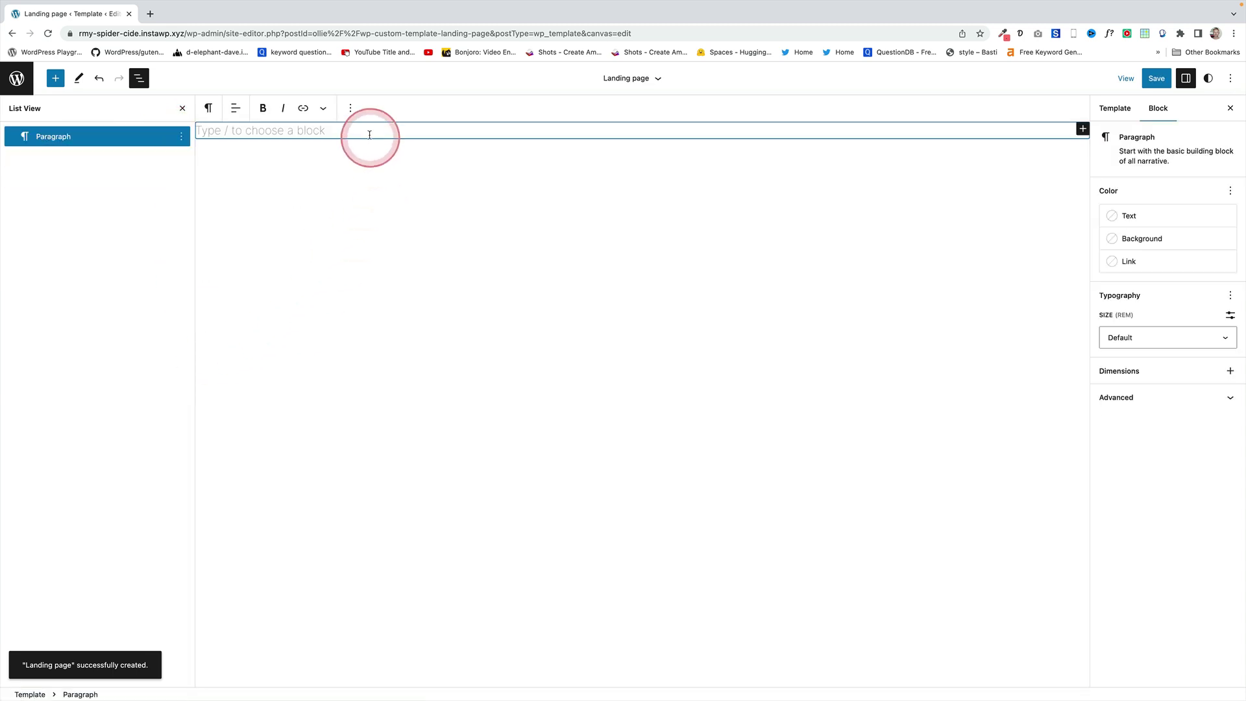
{"action": "type", "text": "/group"}
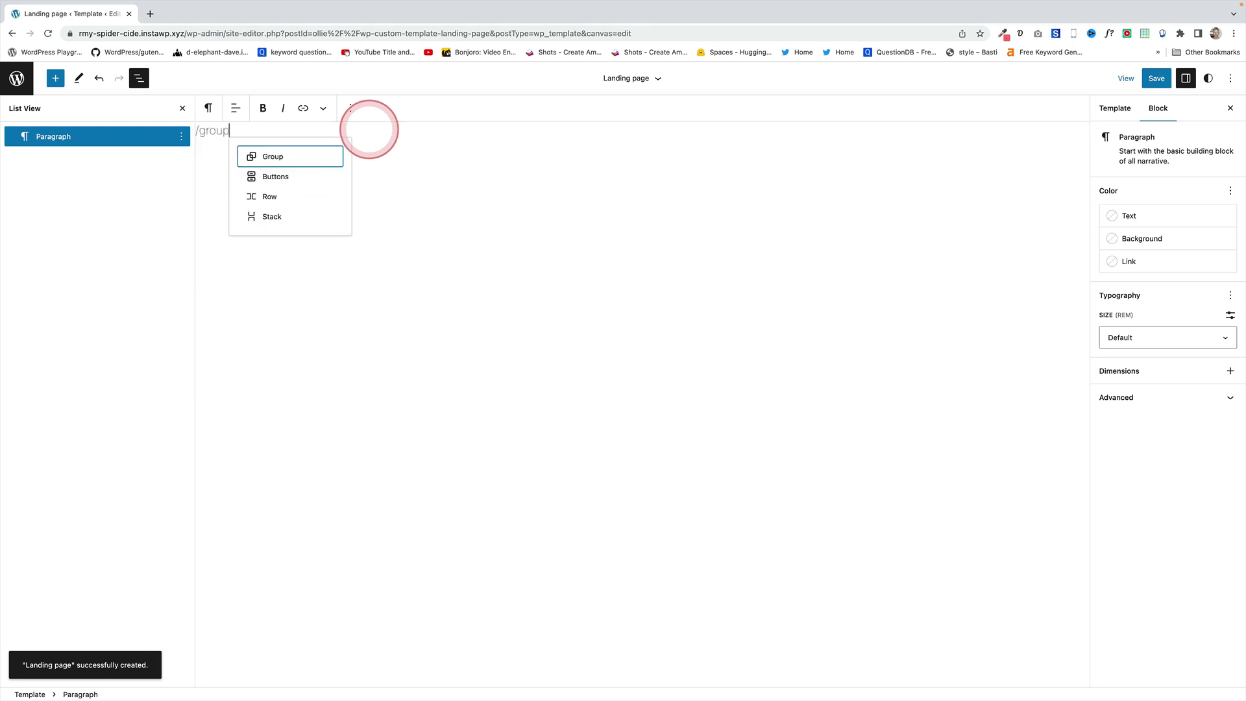
{"action": "key", "text": "Return"}
{"action": "left_click", "coordinate": [594, 172]}
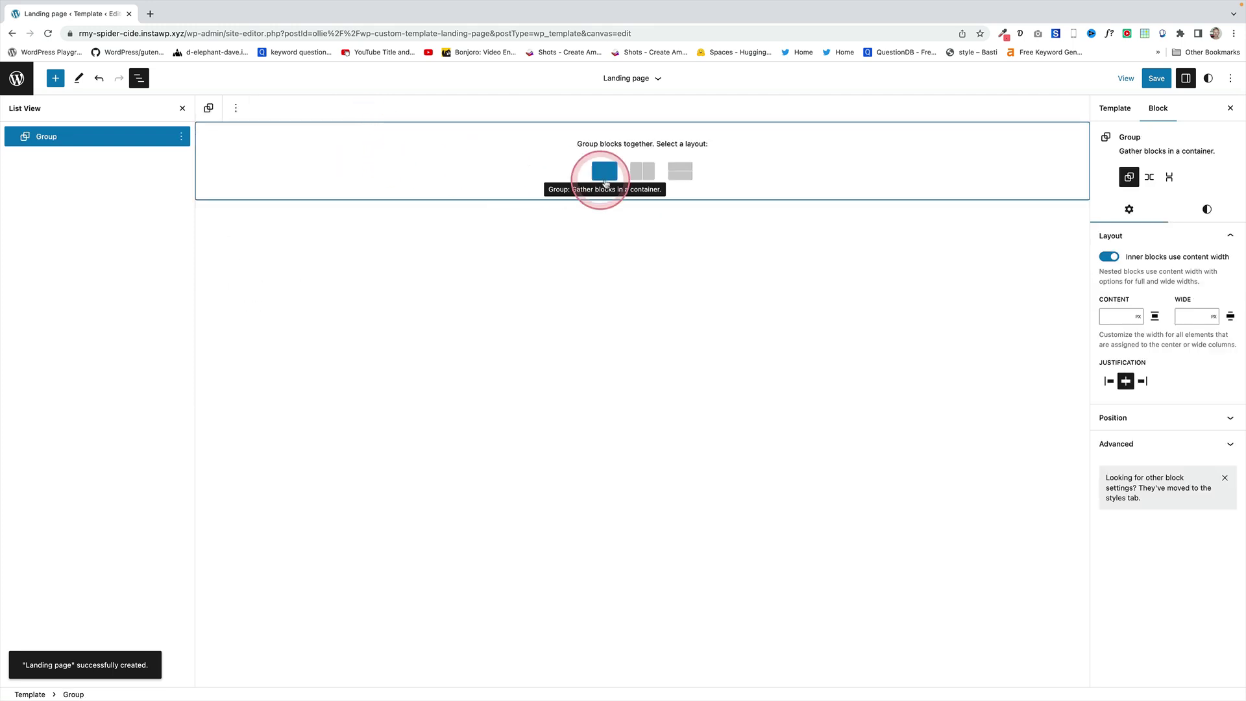
{"action": "left_click", "coordinate": [576, 140]}
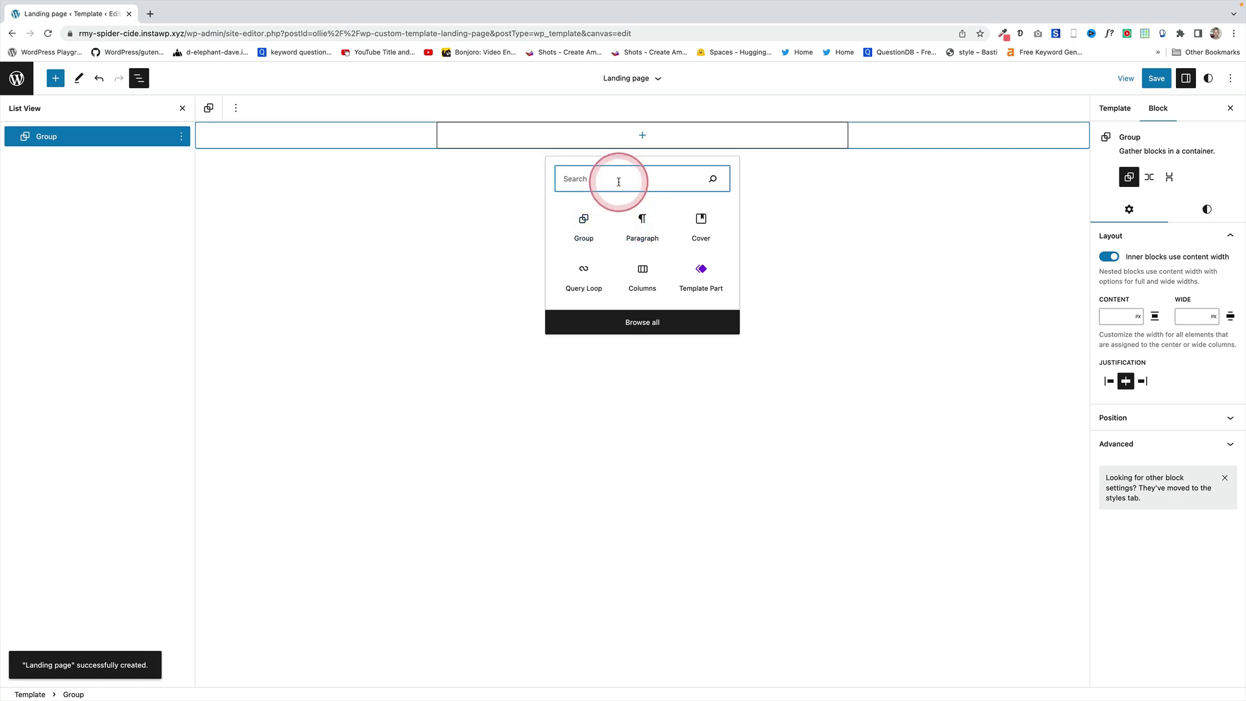
{"action": "type", "text": "post"}
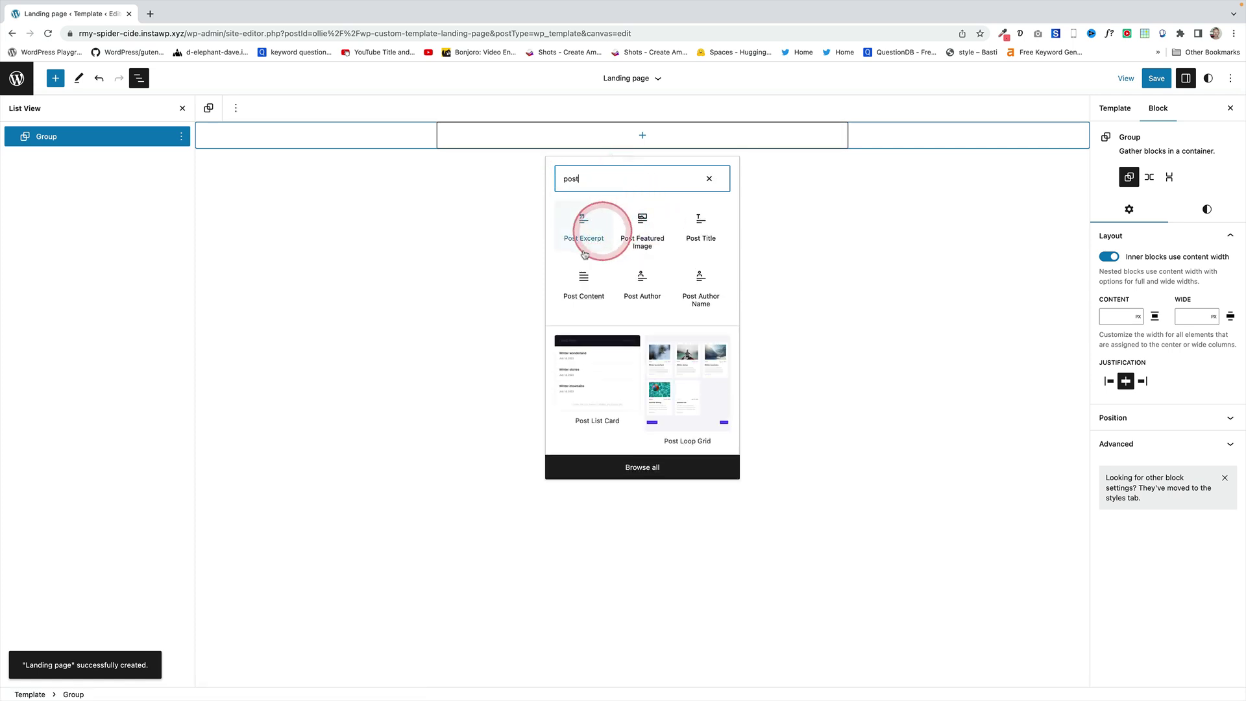
{"action": "left_click", "coordinate": [584, 282]}
- Save the Landing page template and load the site's front page
{"action": "left_click", "coordinate": [1156, 79]}
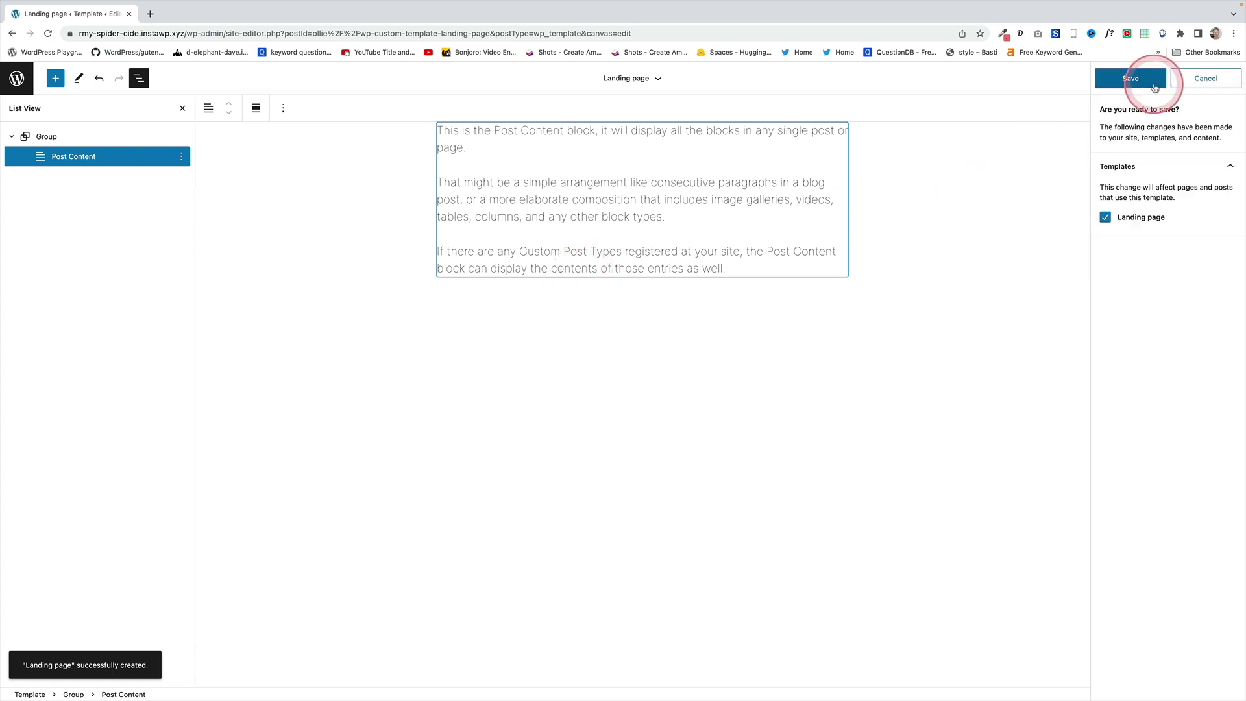
{"action": "left_click", "coordinate": [1154, 83]}
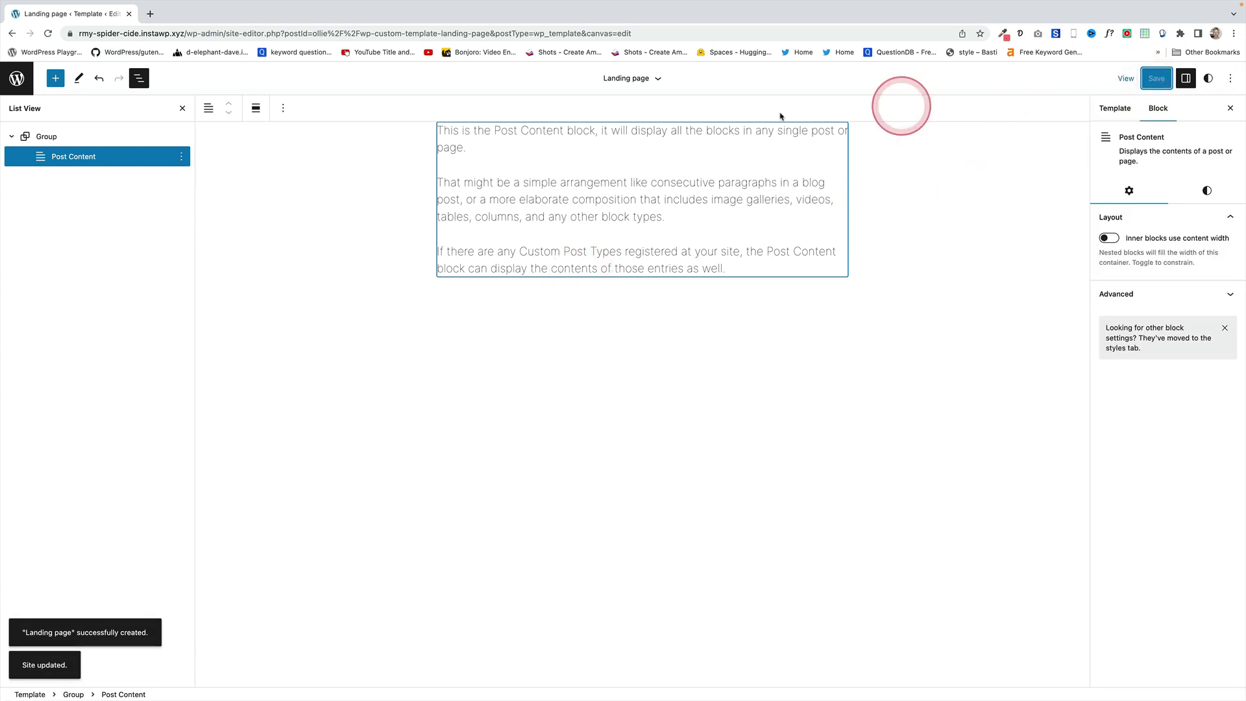
{"action": "left_click_drag", "start_coordinate": [186, 33], "coordinate": [707, 43]}
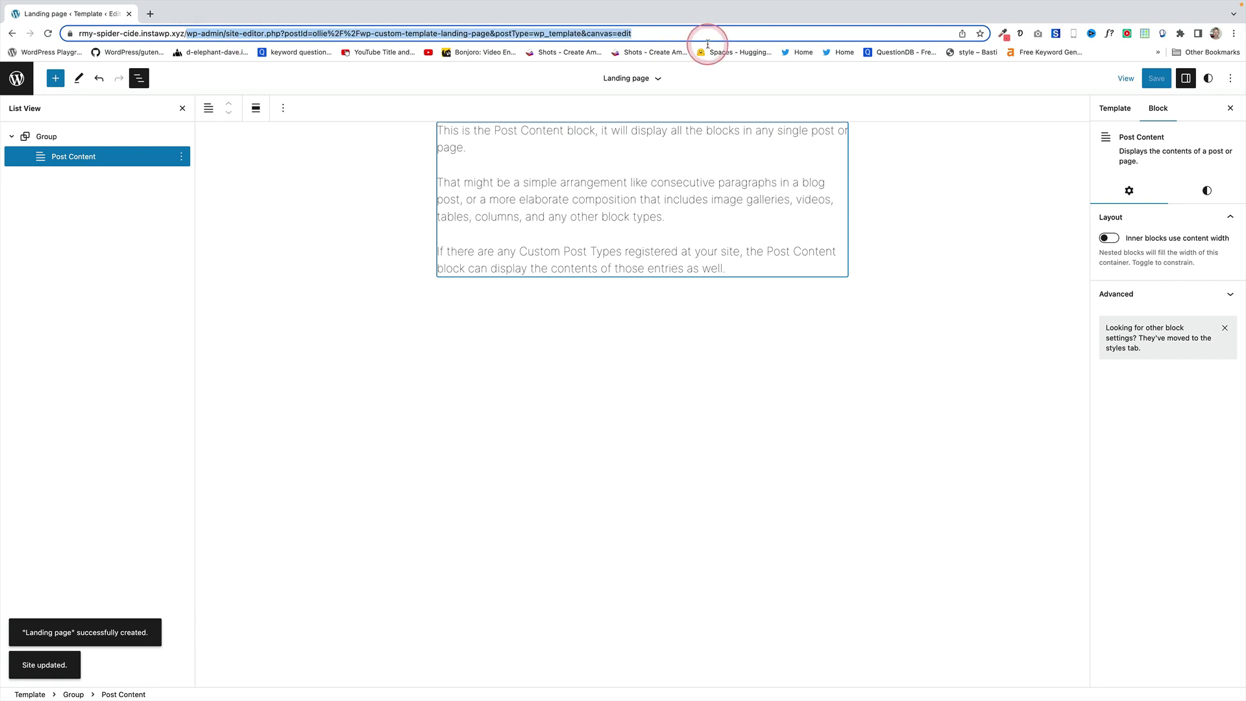
{"action": "key", "text": "BackSpace"}
{"action": "key", "text": "Return"}
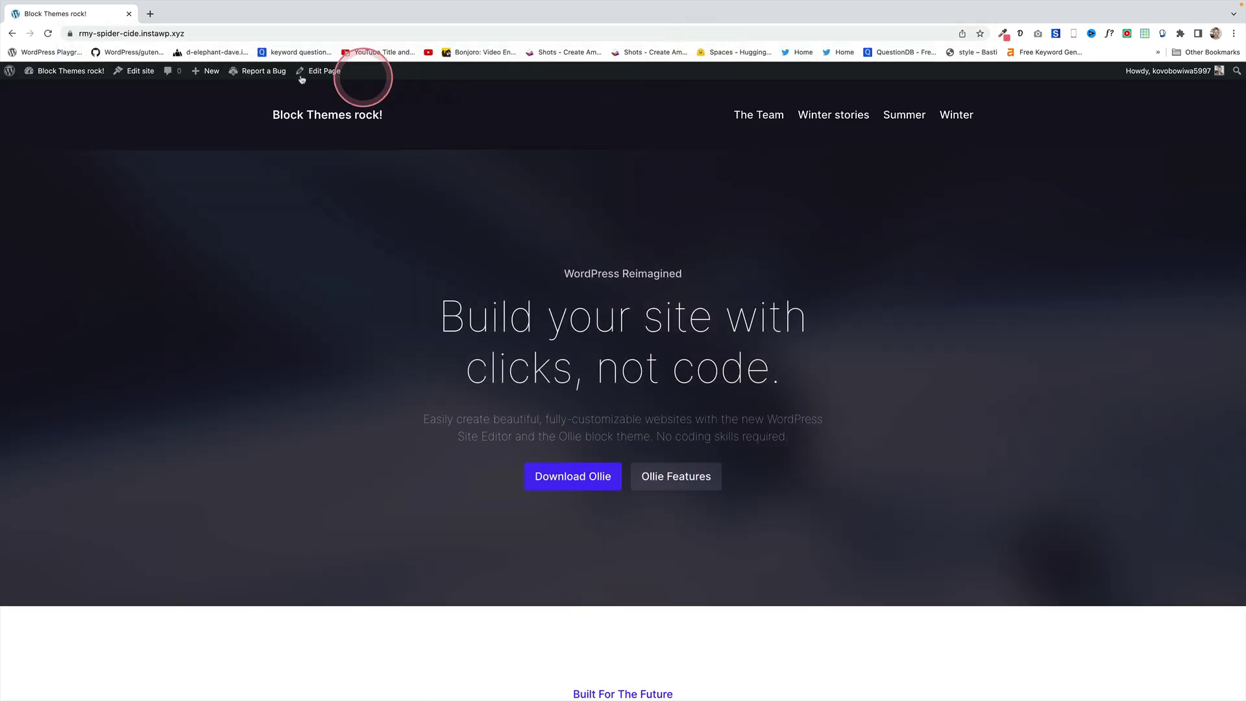
- Title the new page 'Landing page' and add a Cover block
{"action": "mouse_move", "coordinate": [202, 74]}
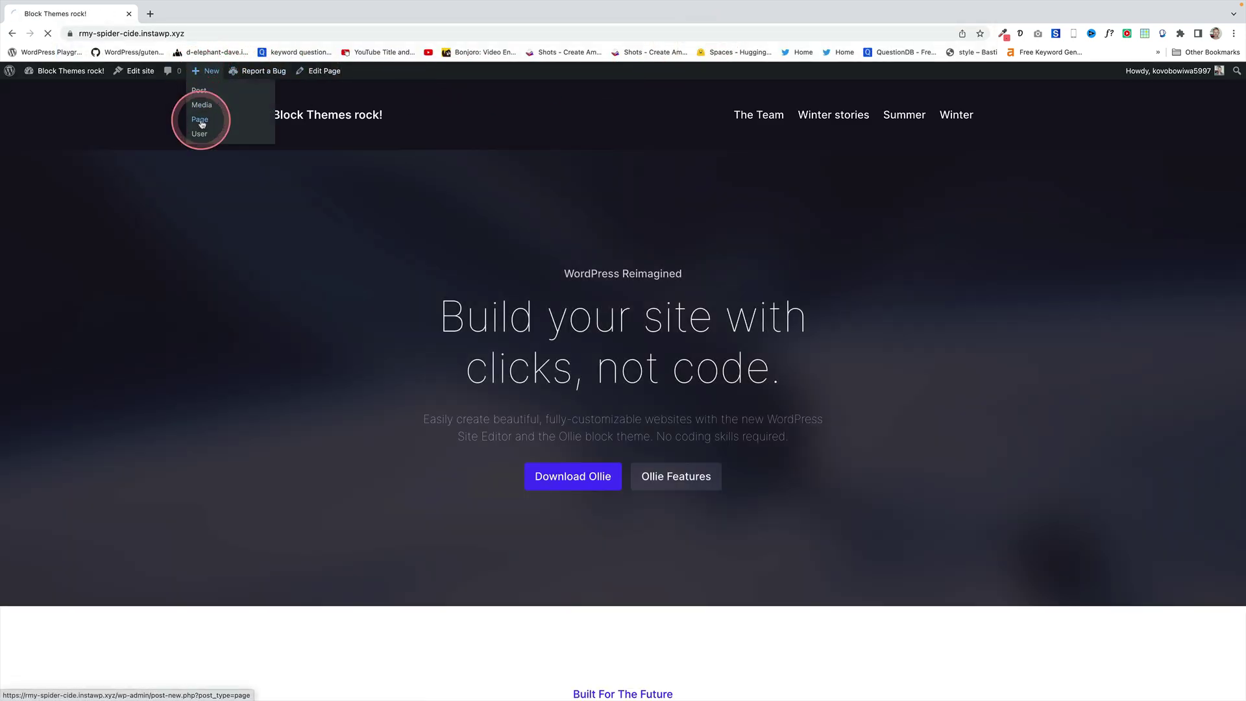
{"action": "left_click", "coordinate": [412, 172]}
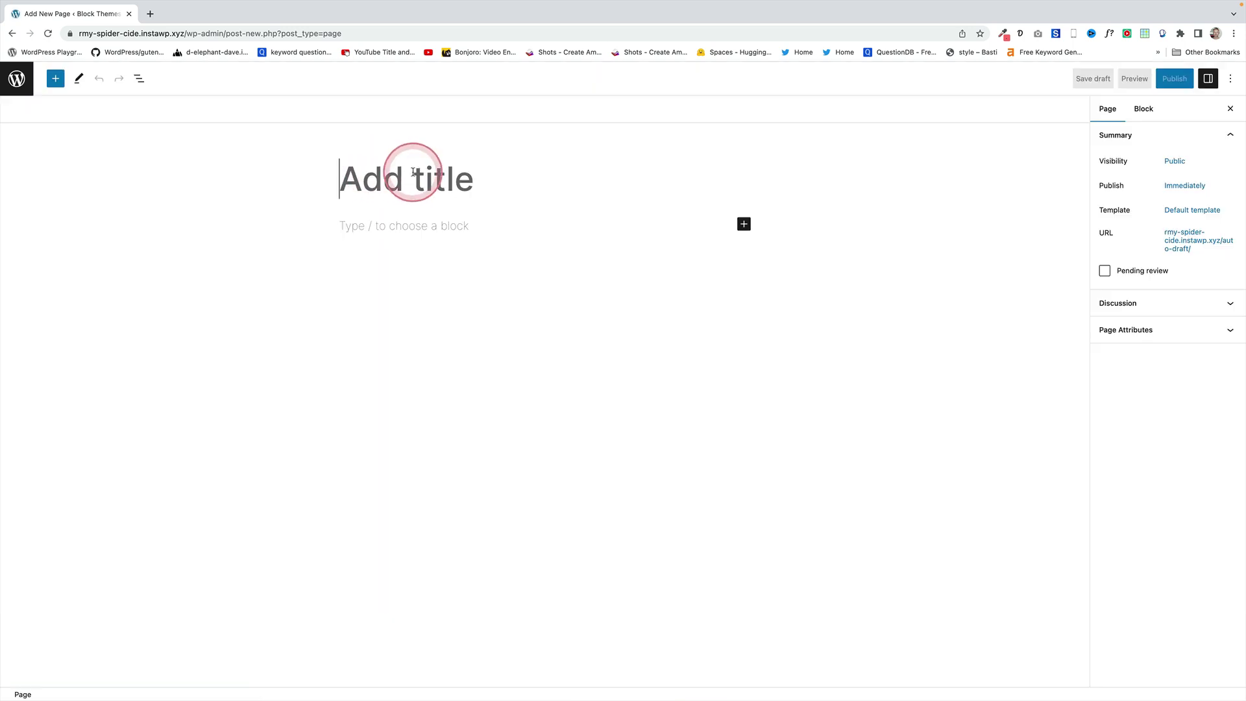
{"action": "type", "text": "Landing page"}
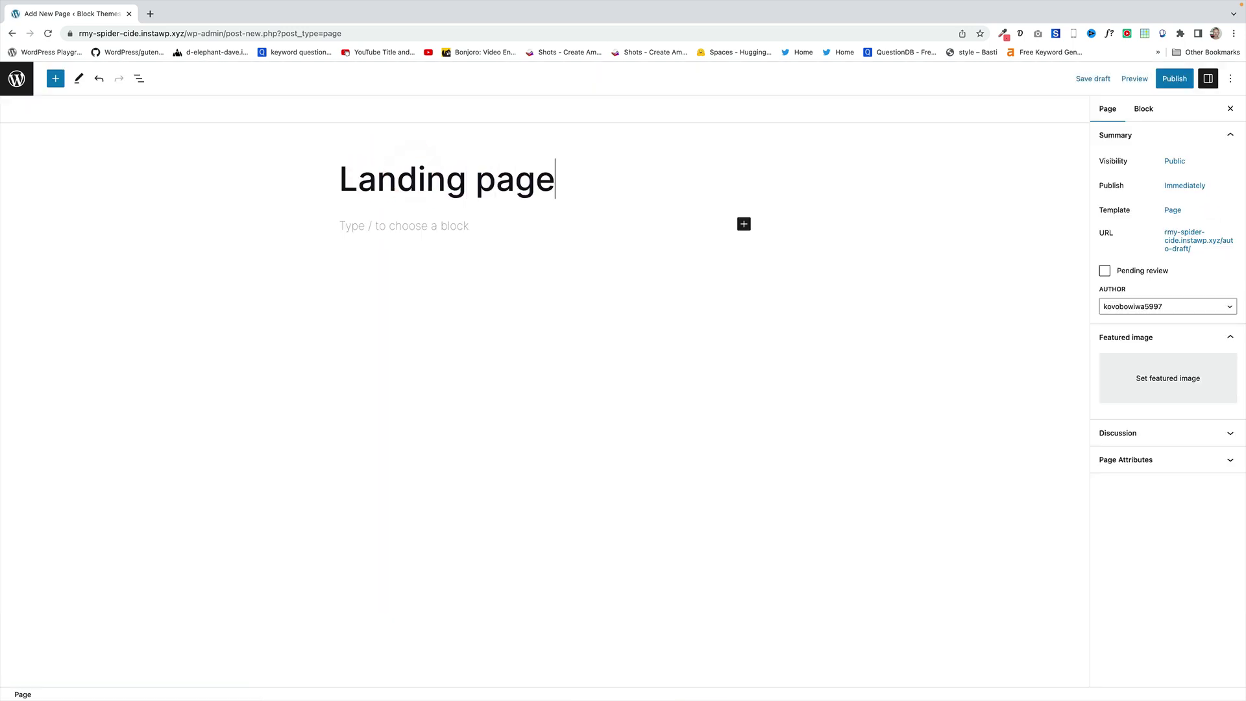
{"action": "key", "text": "Return"}
{"action": "type", "text": "/cover"}
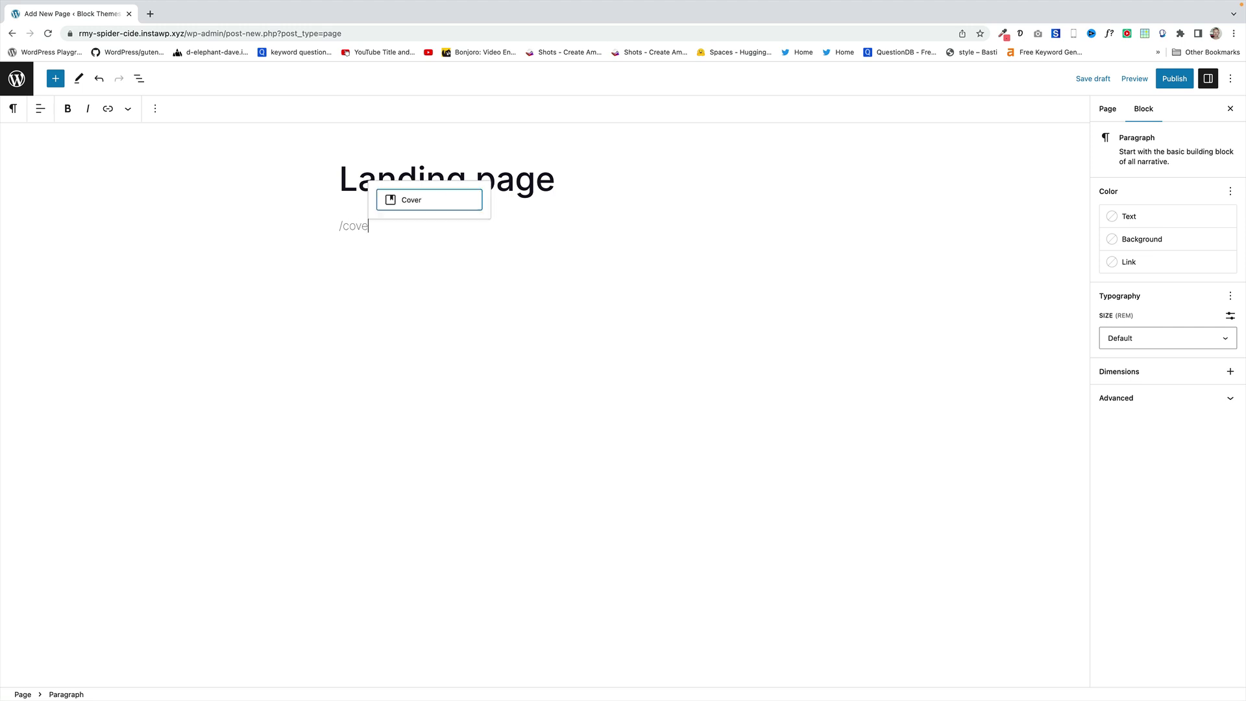
{"action": "key", "text": "Return"}
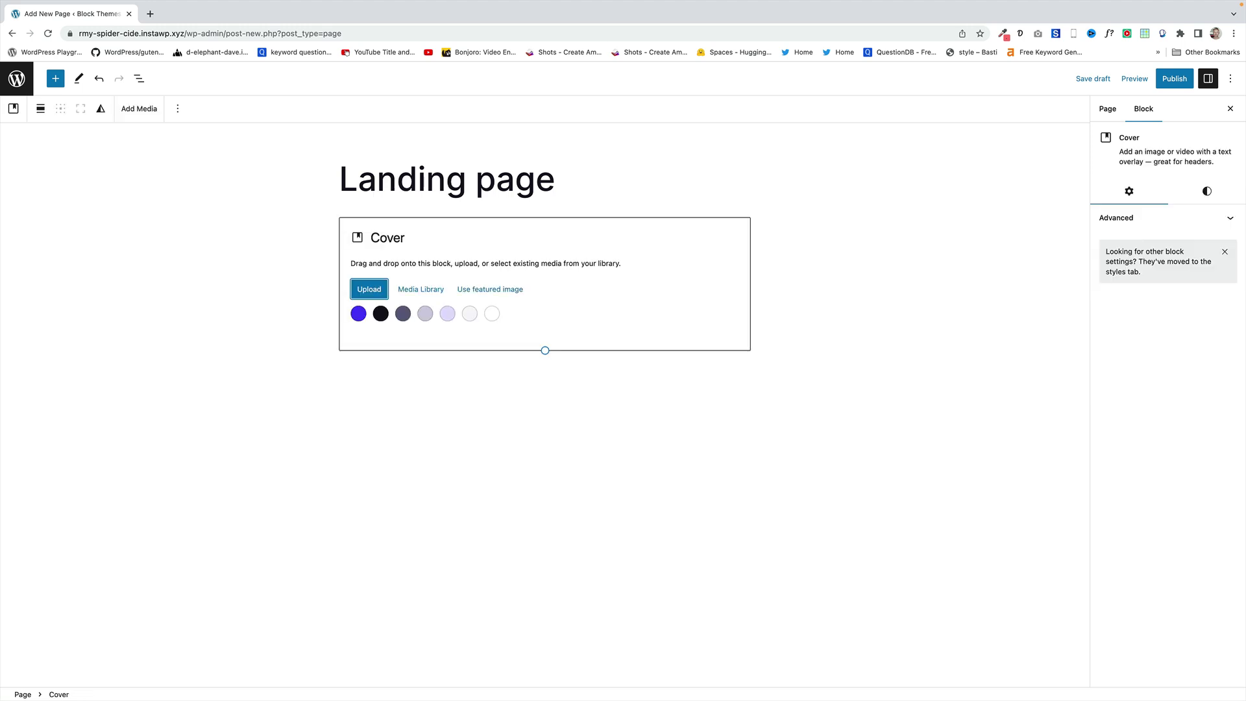
- Use the woman-in-boat photo as the cover background, at full height and full width
{"action": "left_click", "coordinate": [413, 290]}
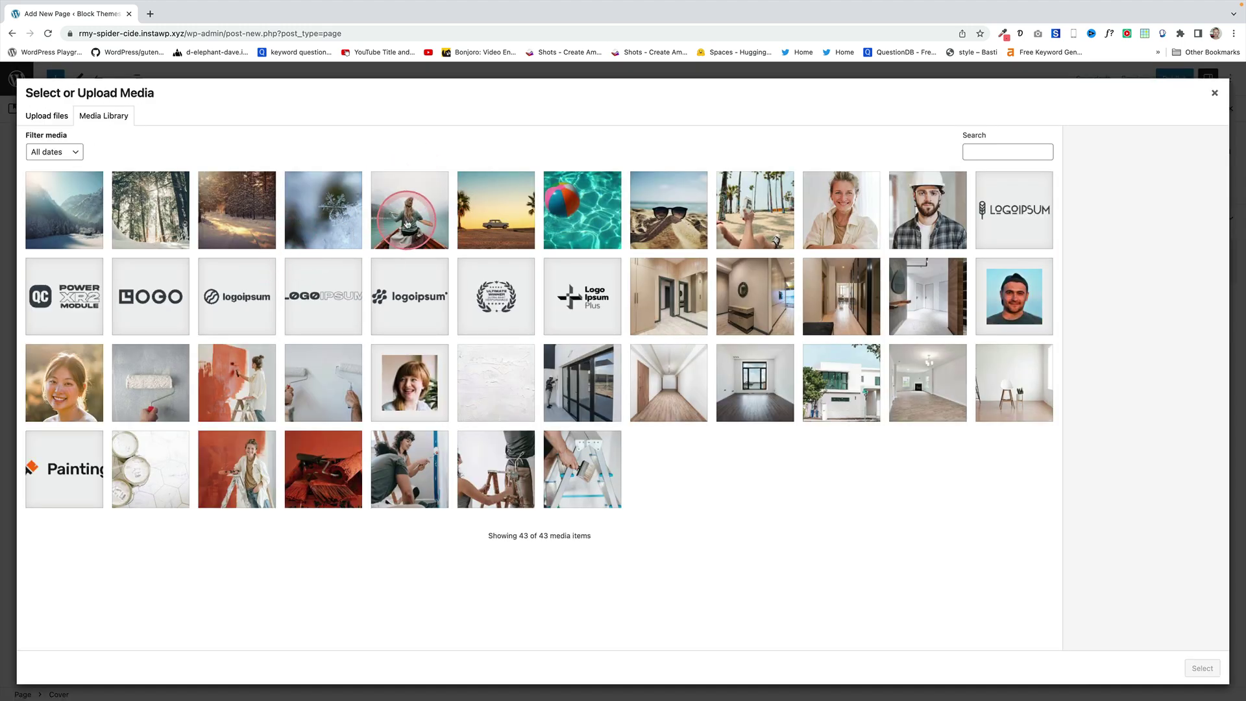
{"action": "left_click", "coordinate": [409, 210]}
{"action": "left_click", "coordinate": [1201, 667]}
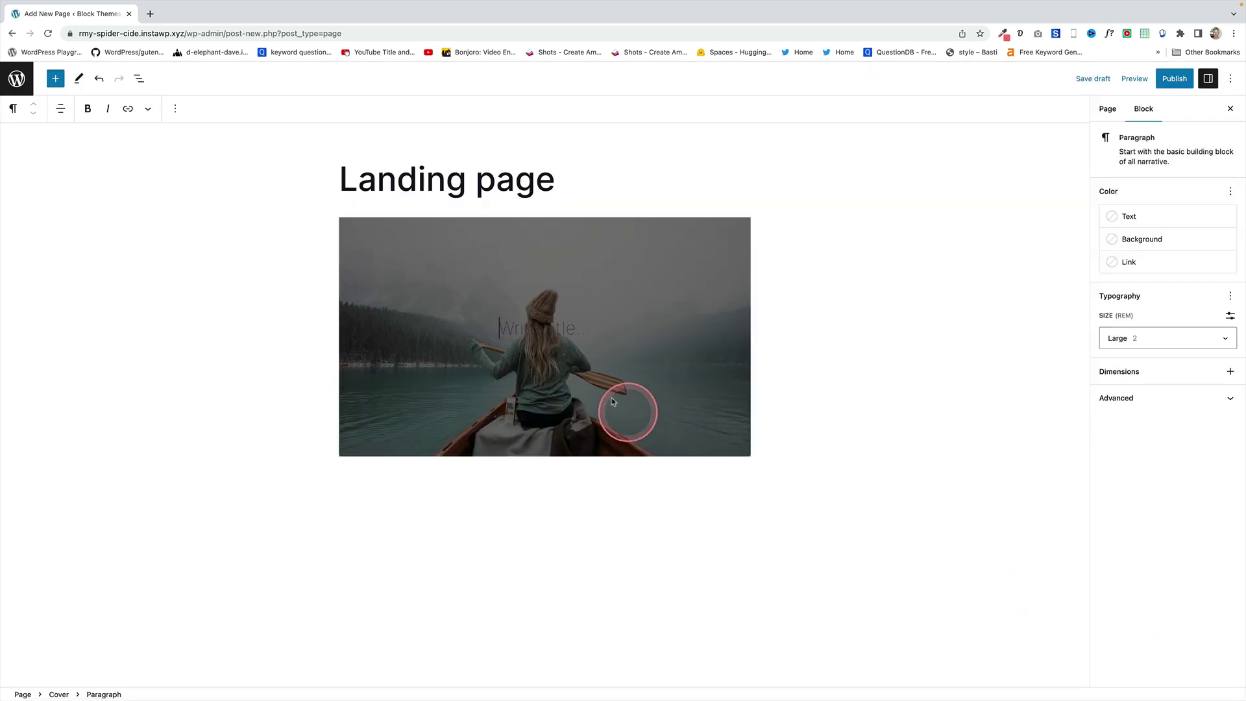
{"action": "left_click", "coordinate": [492, 245]}
{"action": "left_click", "coordinate": [80, 109]}
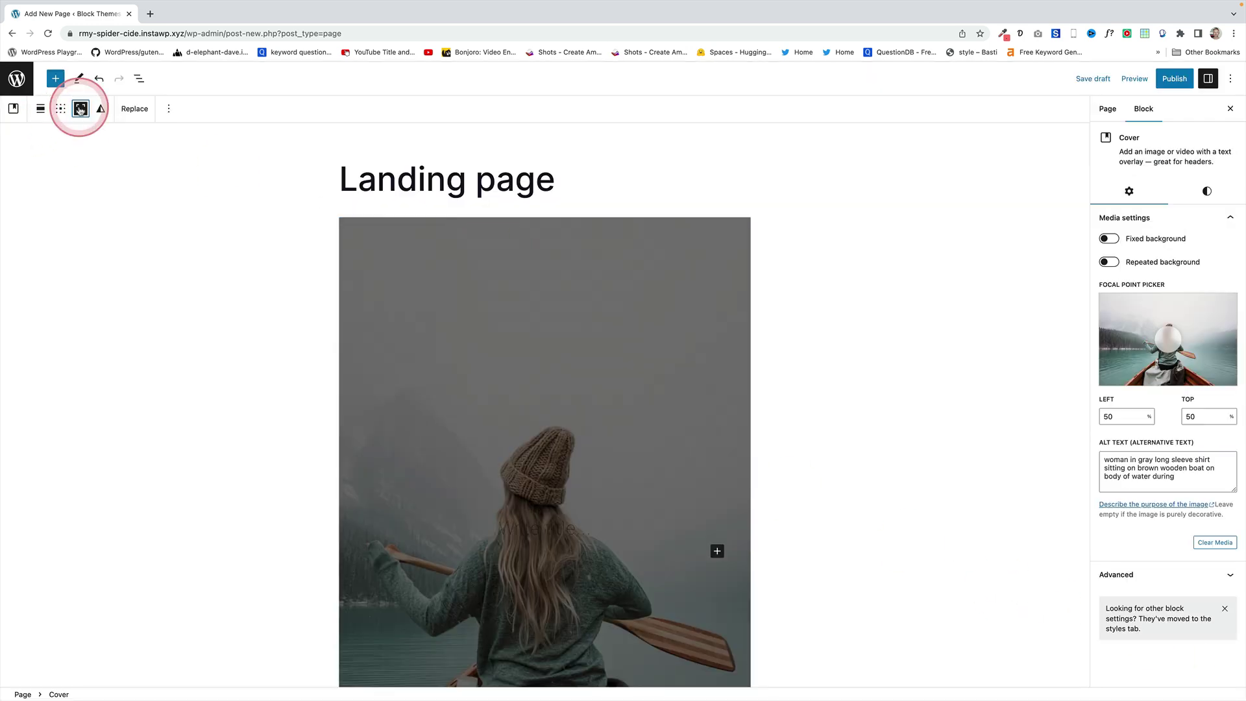
{"action": "left_click", "coordinate": [40, 109]}
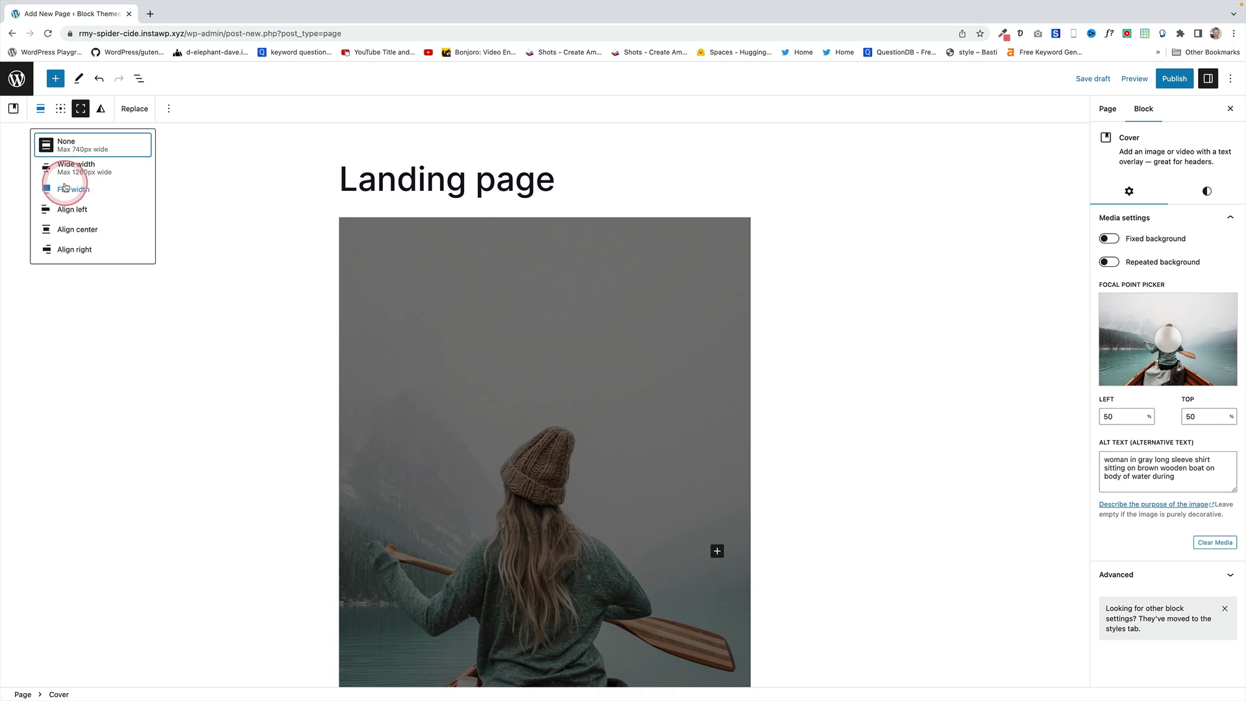
{"action": "left_click", "coordinate": [73, 186]}
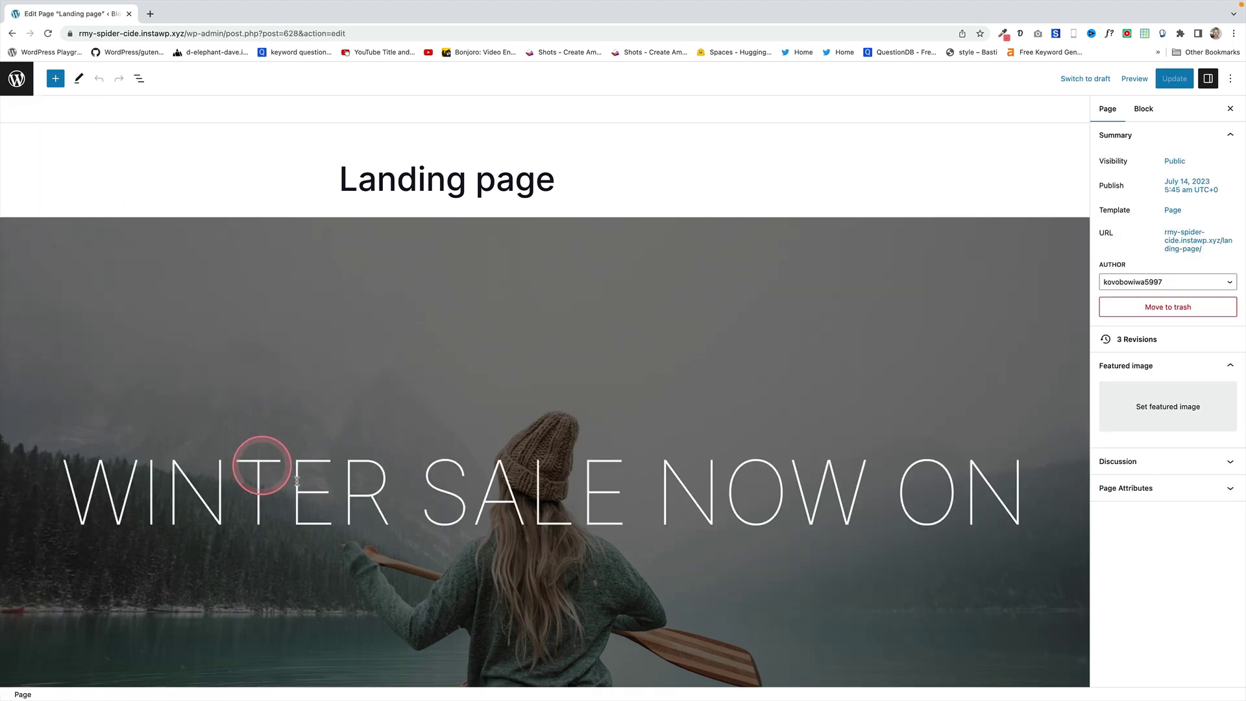
- Assign the Landing page template to the Landing page page, update it, and view it
{"action": "left_click", "coordinate": [1180, 214]}
{"action": "left_click", "coordinate": [1146, 289]}
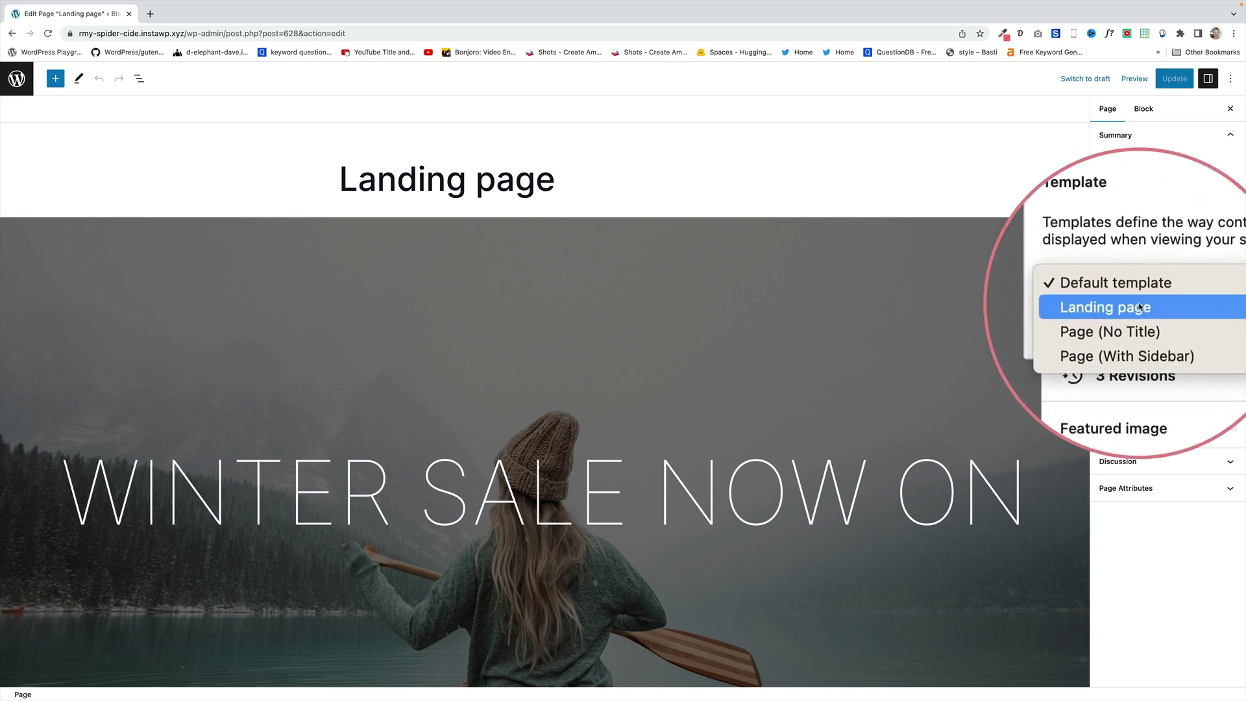
{"action": "left_click", "coordinate": [1136, 306]}
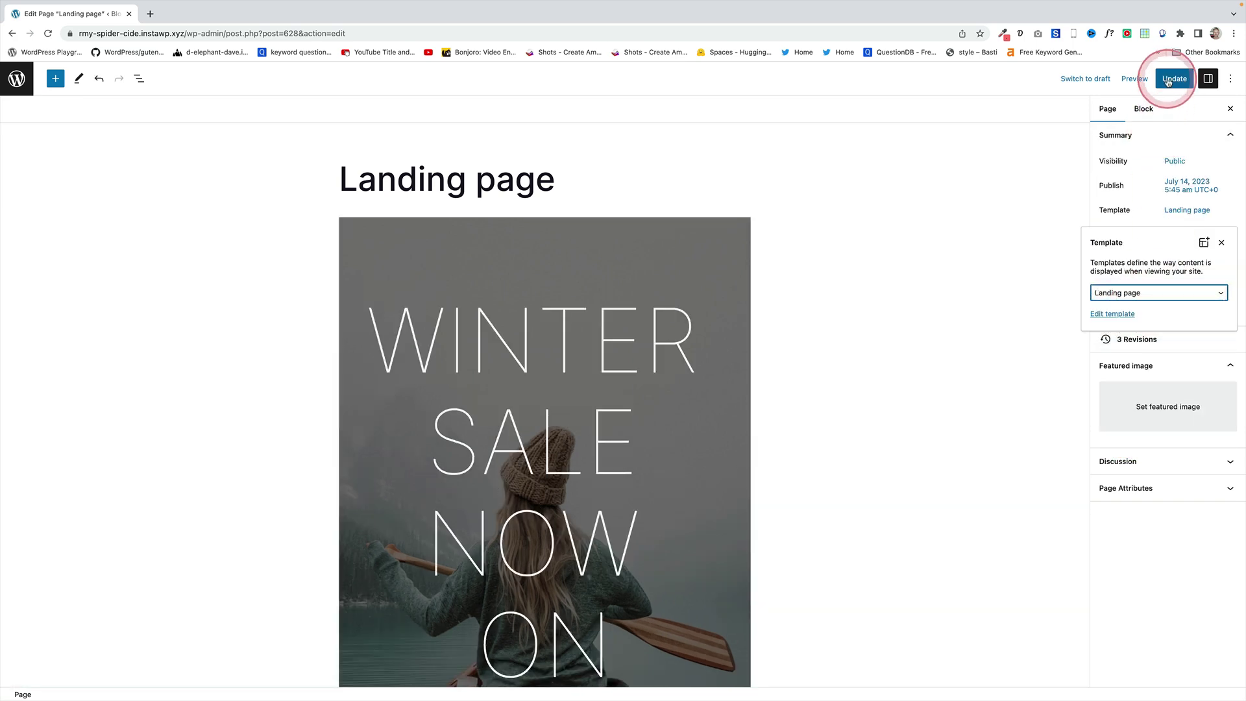
{"action": "left_click", "coordinate": [1173, 79]}
{"action": "left_click", "coordinate": [107, 665]}
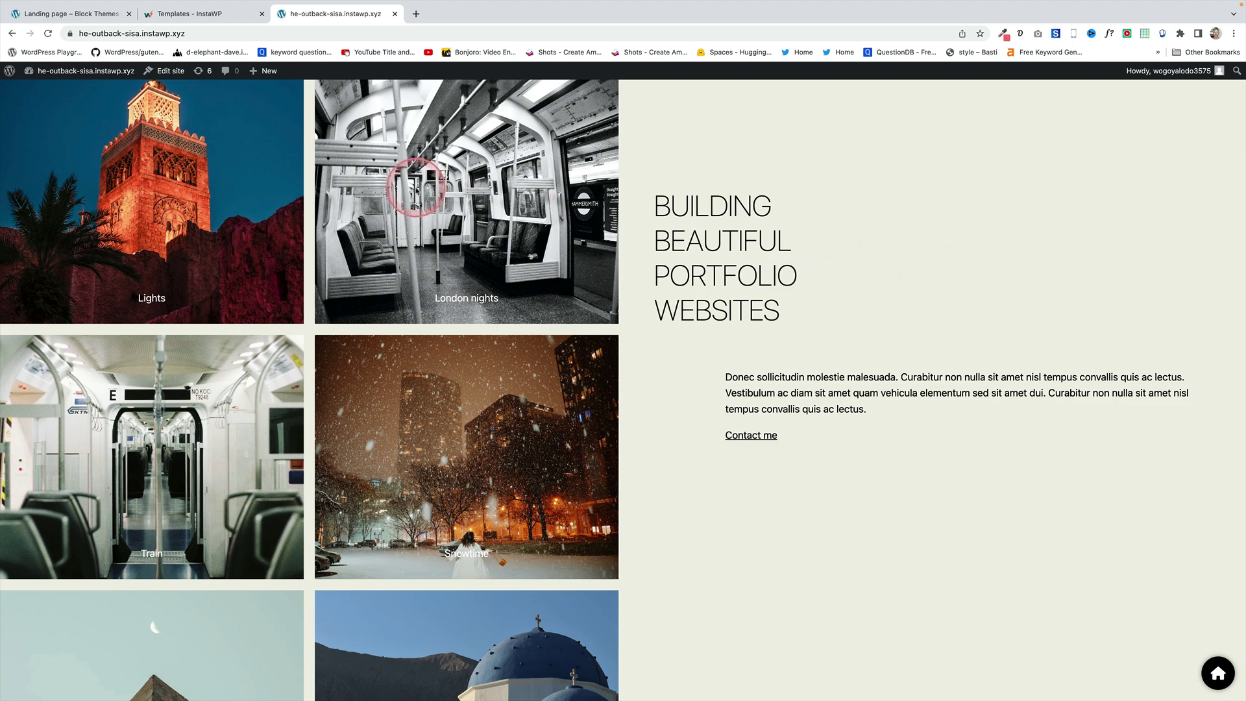
- Clone Twenty Twenty-Three as a theme named Portfolio with portfolio.png as its screenshot
{"action": "mouse_move", "coordinate": [62, 70]}
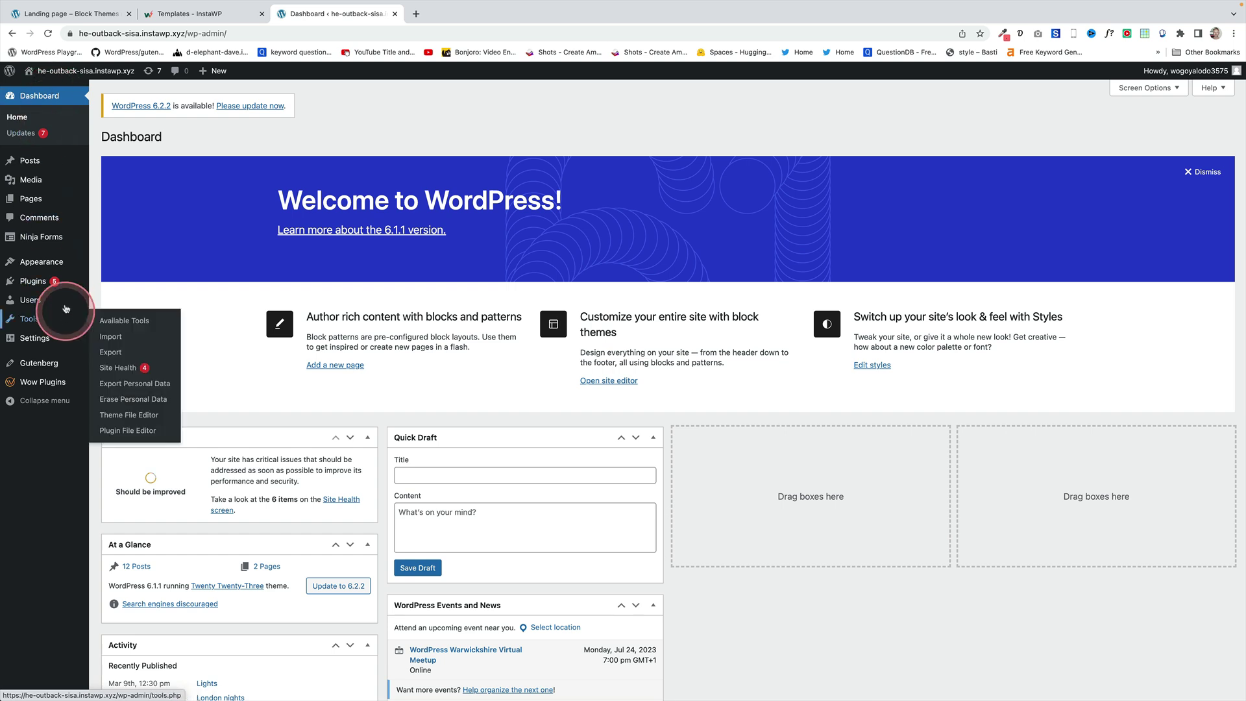
{"action": "mouse_move", "coordinate": [66, 280]}
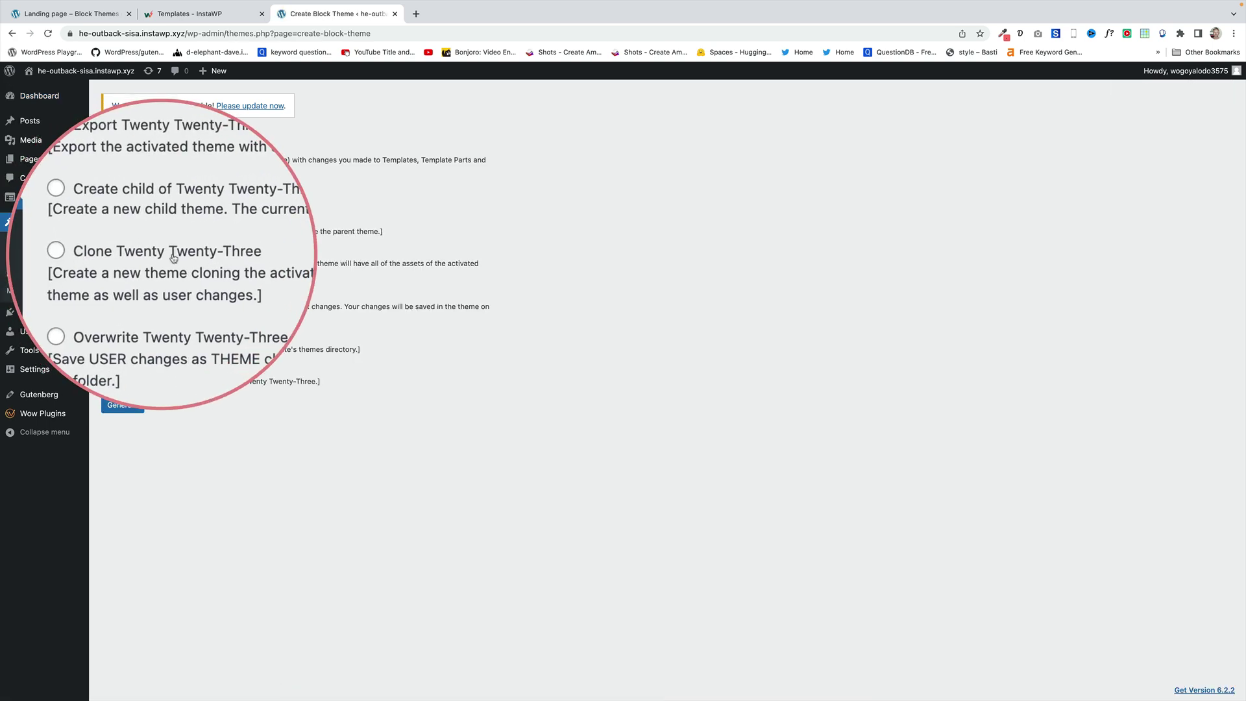
{"action": "left_click", "coordinate": [107, 255]}
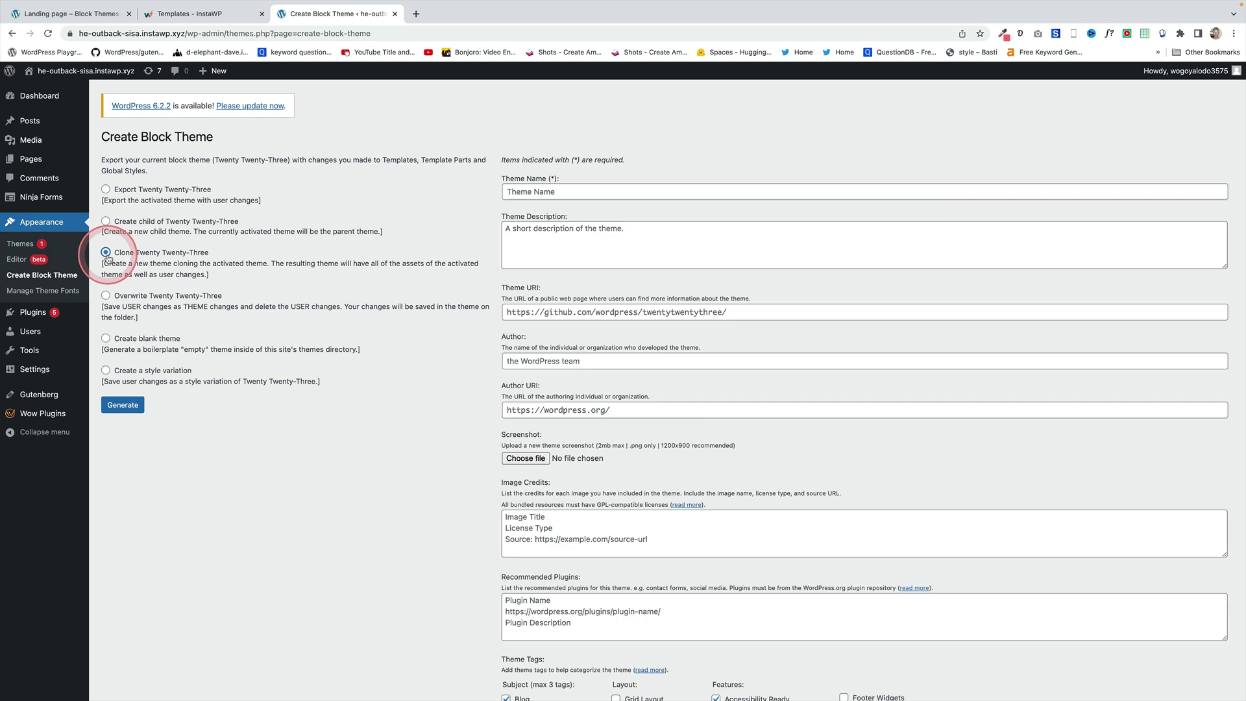
{"action": "left_click", "coordinate": [530, 189]}
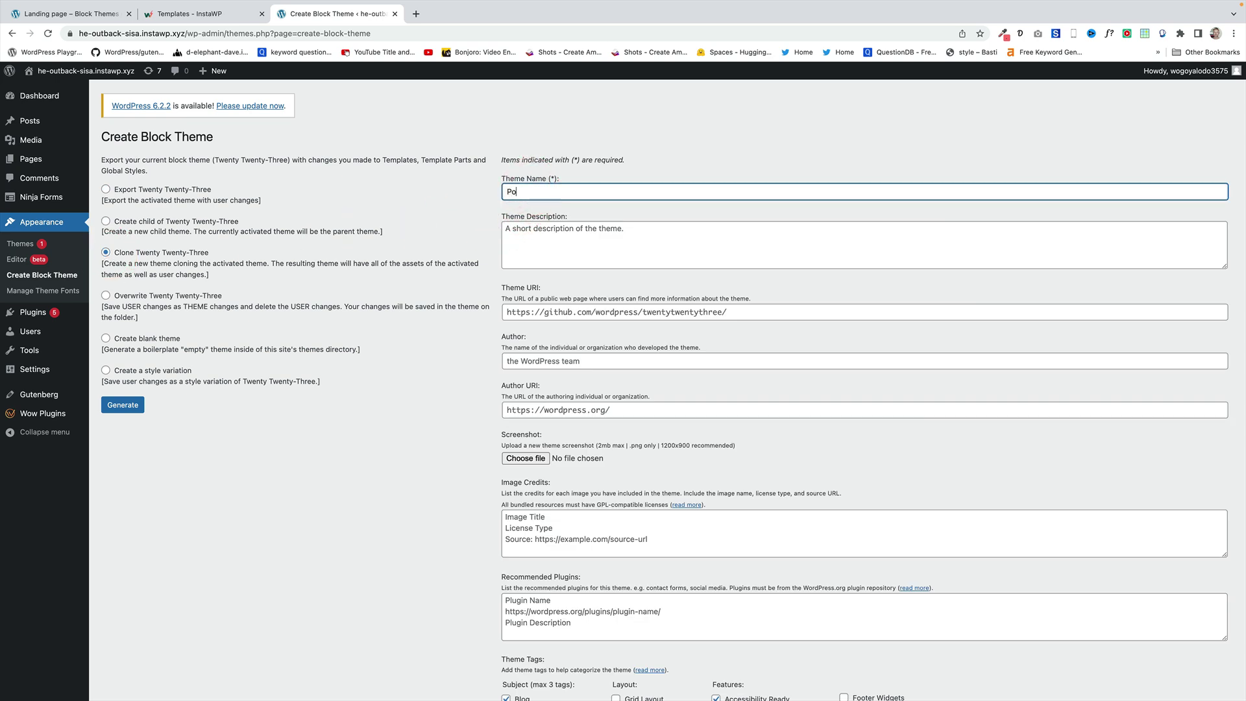
{"action": "type", "text": "Portfolio"}
{"action": "left_click", "coordinate": [517, 459]}
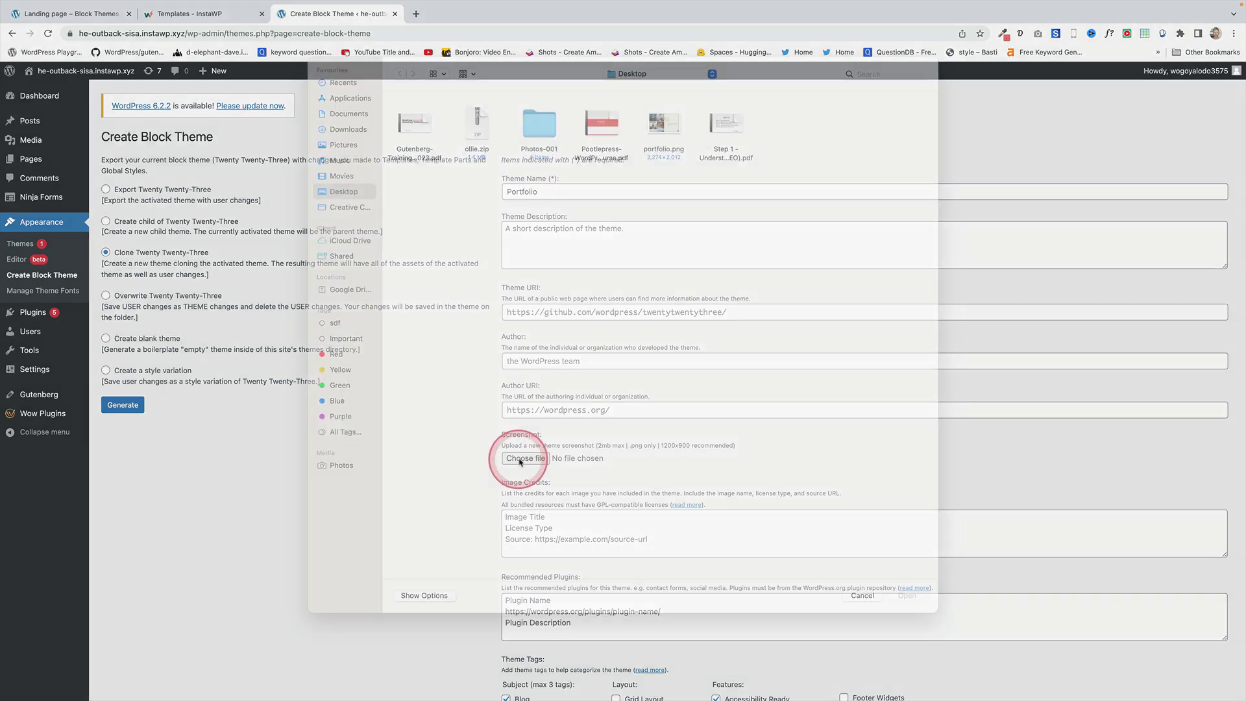
{"action": "left_click", "coordinate": [454, 198]}
{"action": "double_click", "coordinate": [675, 149]}
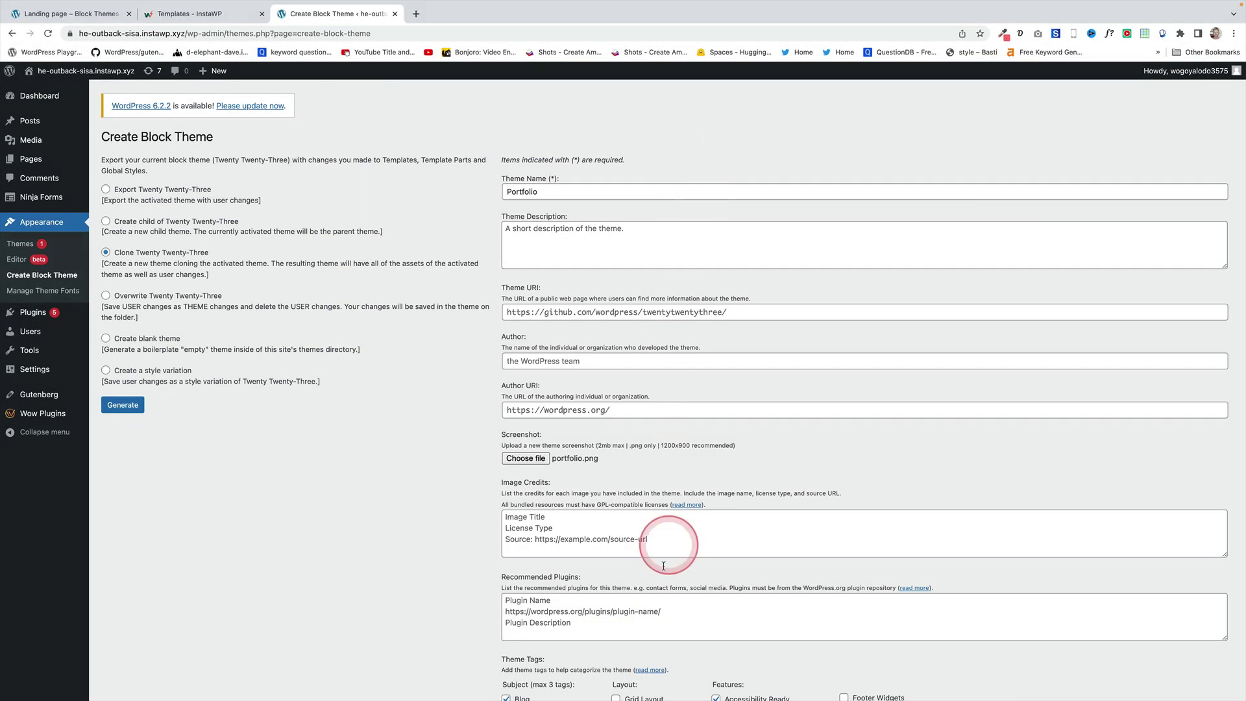
{"action": "scroll", "coordinate": [616, 558], "scroll_direction": "down", "scroll_amount": 5}
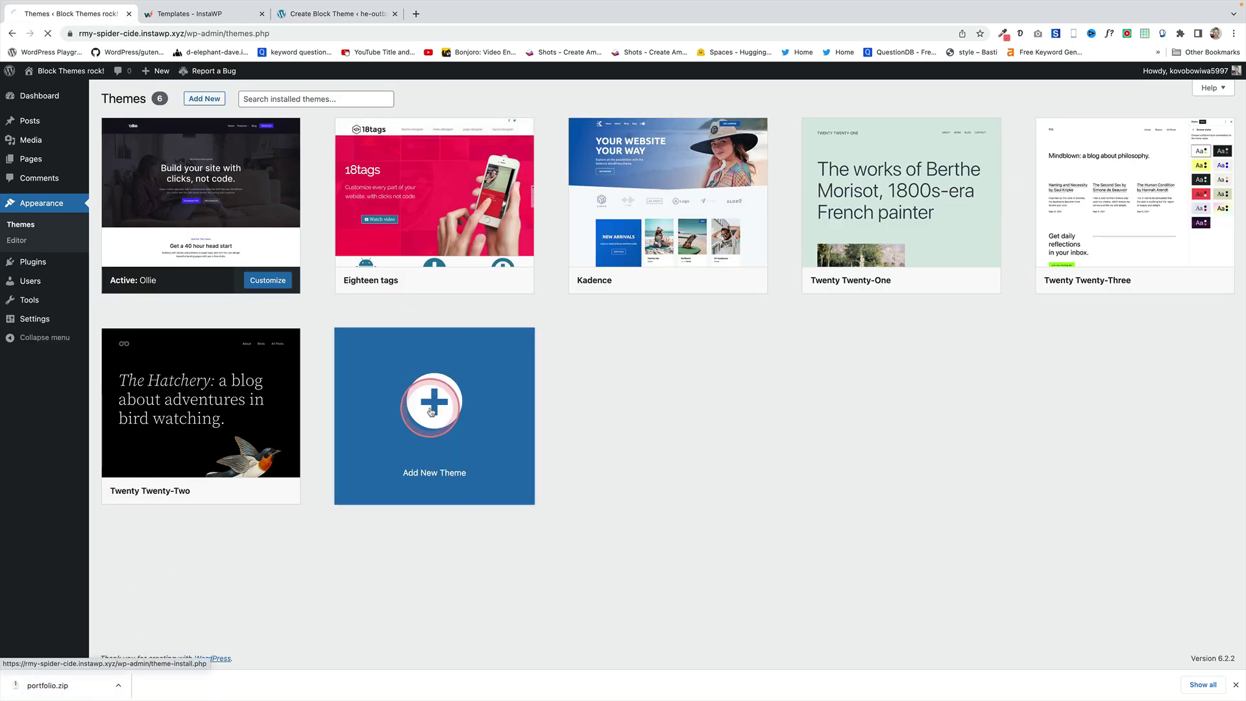
- Upload and install the Portfolio theme from portfolio.zip on the Desktop
{"action": "left_click", "coordinate": [203, 99]}
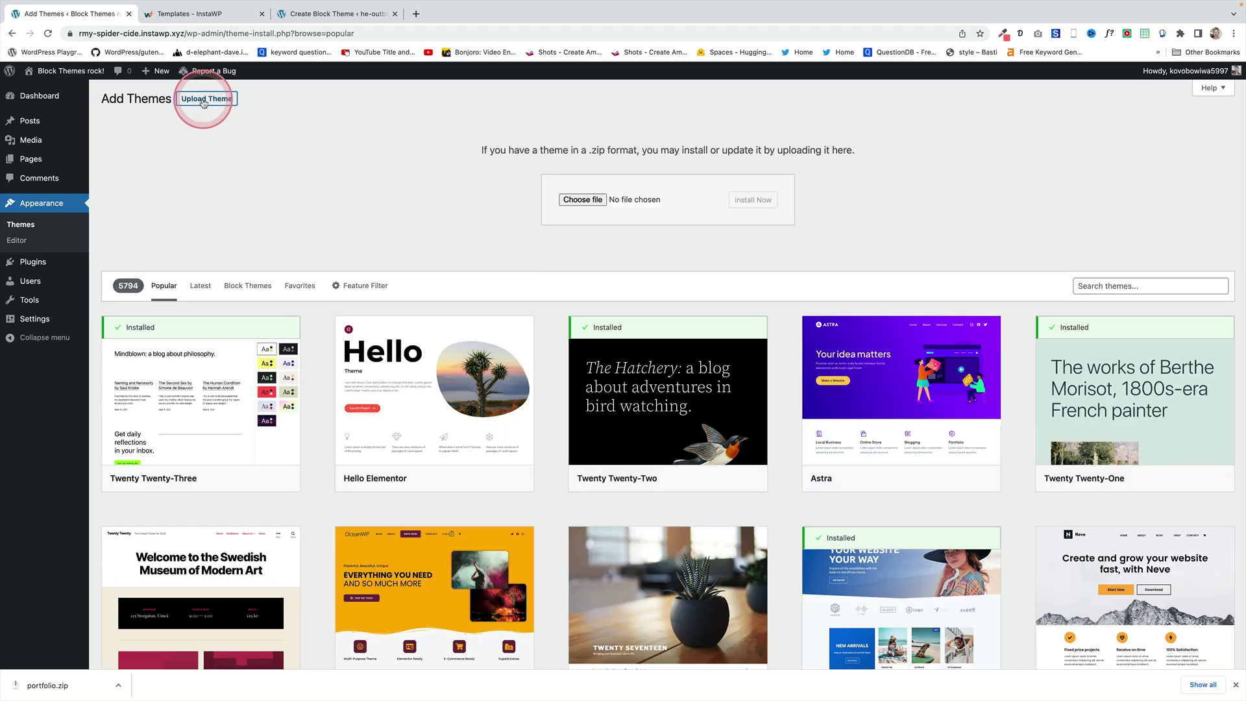
{"action": "left_click", "coordinate": [573, 199]}
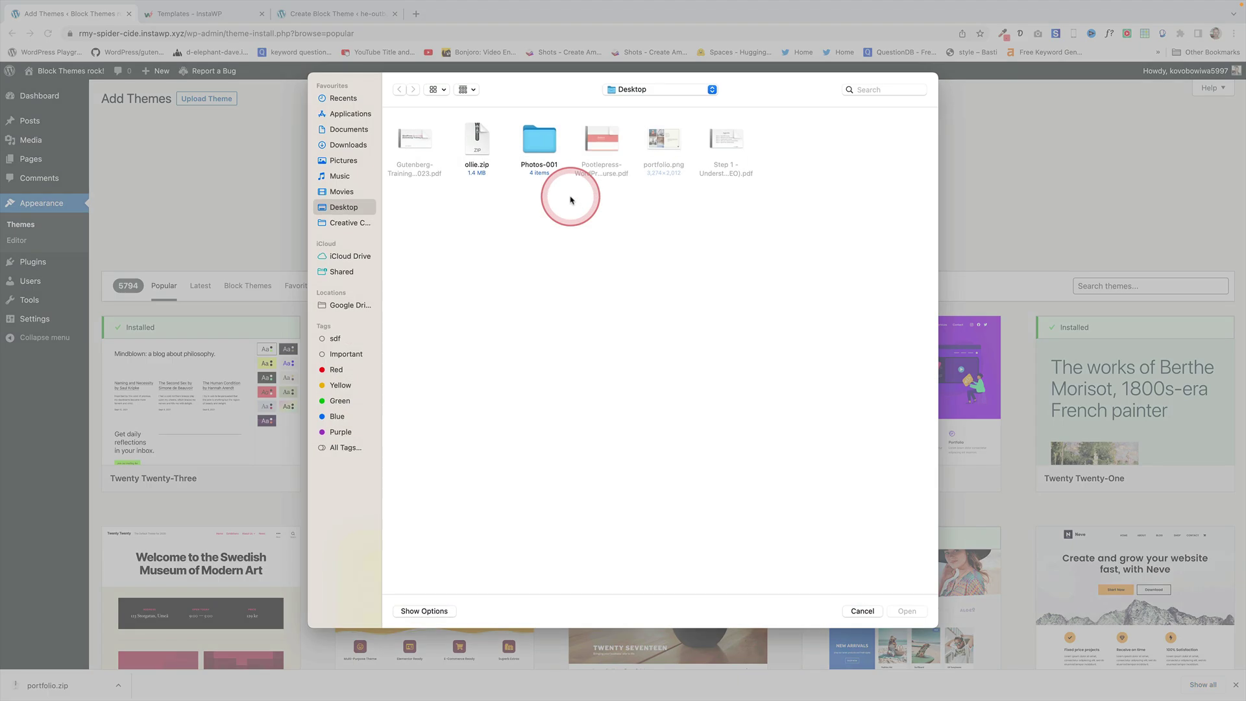
{"action": "left_click", "coordinate": [728, 142]}
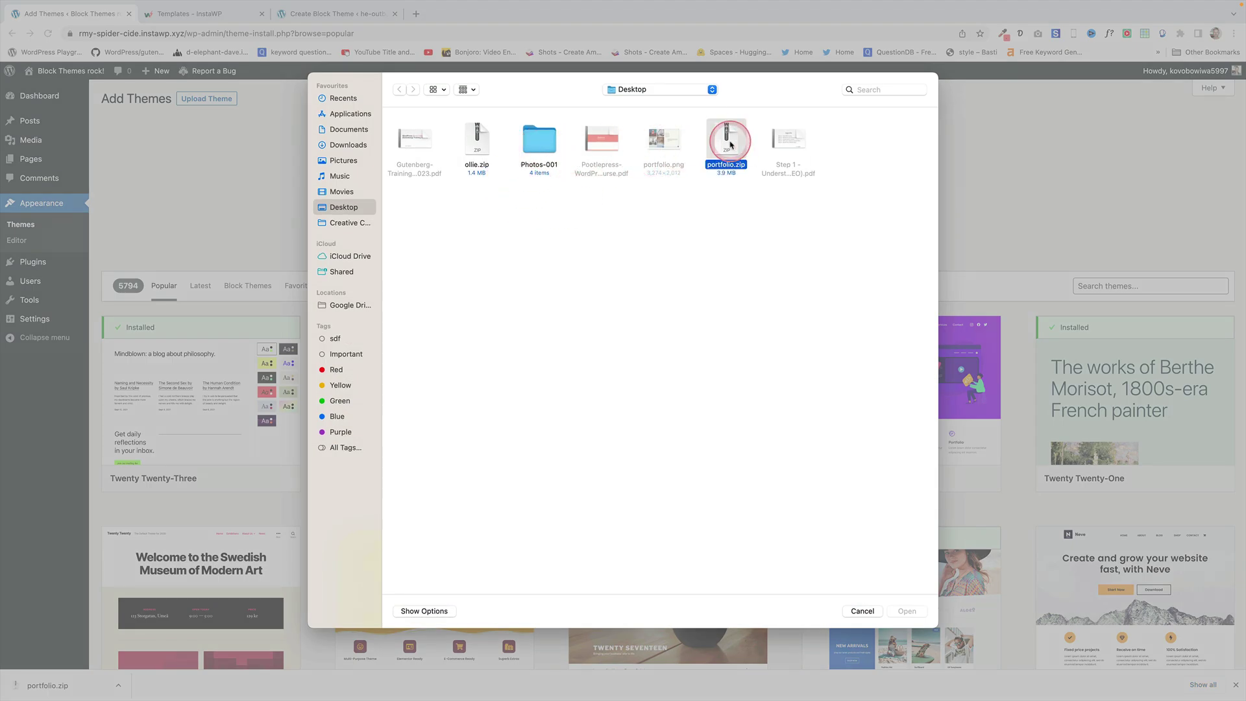
{"action": "double_click", "coordinate": [728, 143]}
{"action": "left_click", "coordinate": [734, 205]}
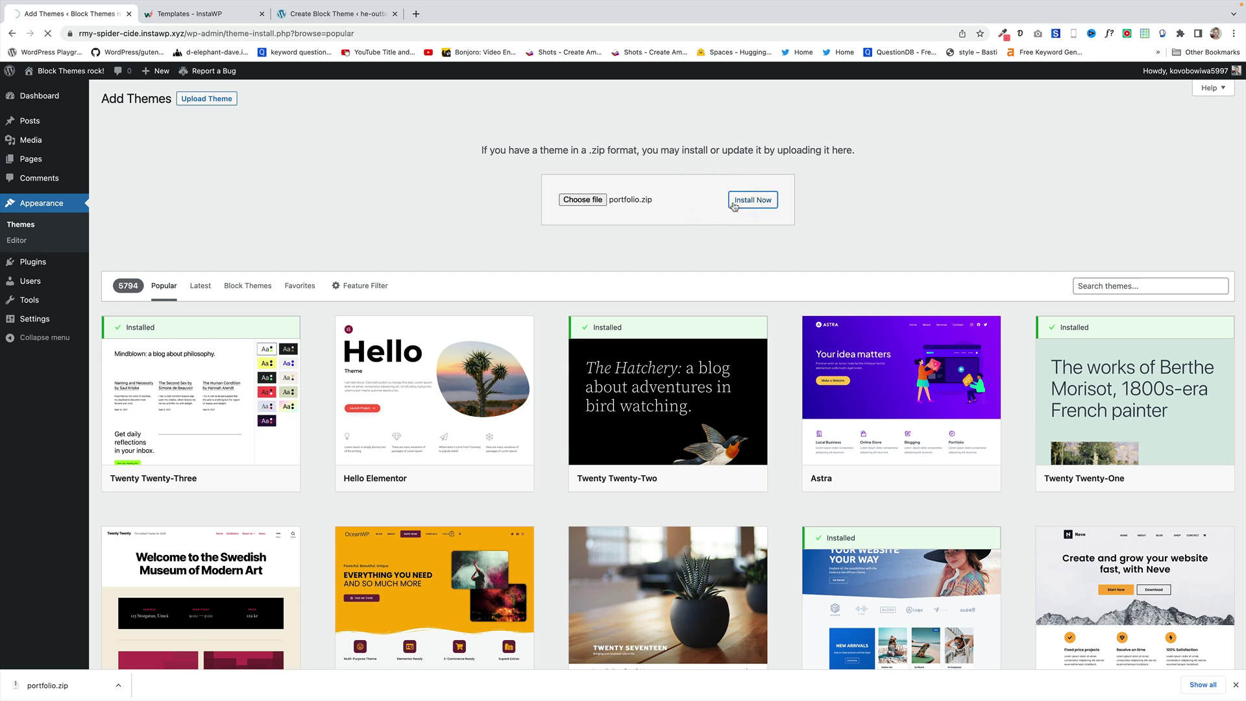
- Activate the Portfolio theme and view the site's homepage
{"action": "left_click", "coordinate": [114, 182]}
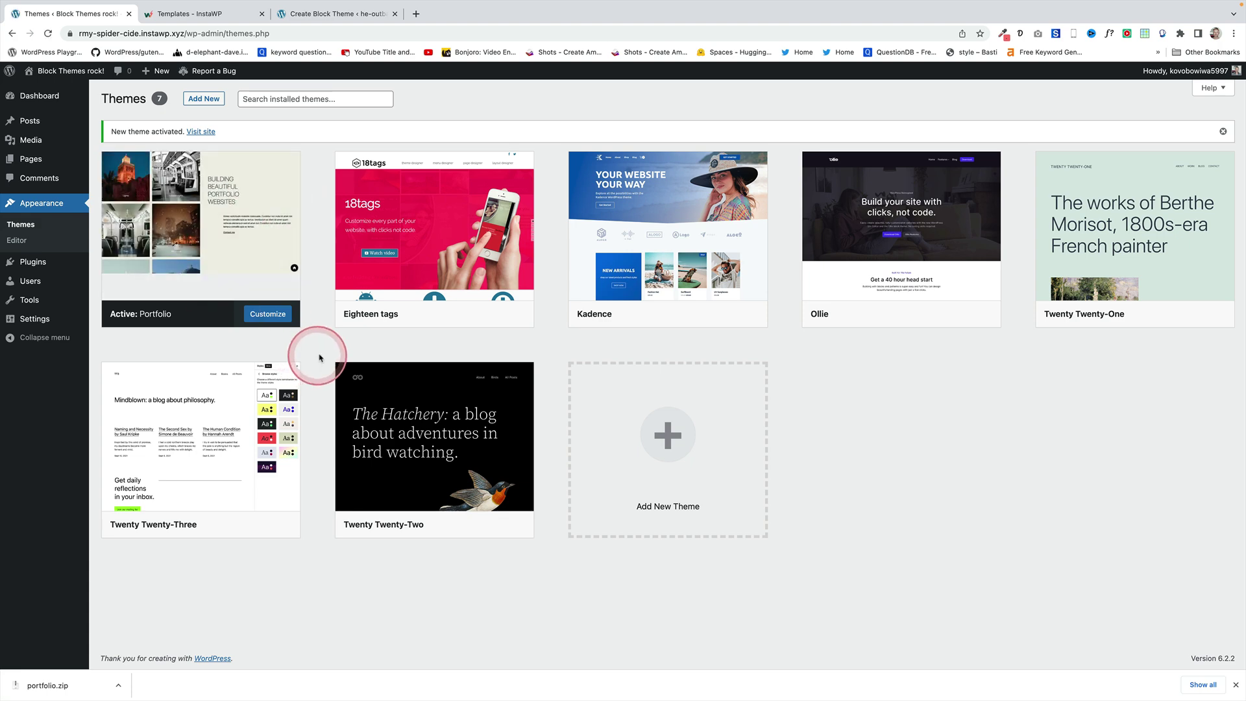
{"action": "left_click", "coordinate": [52, 73]}
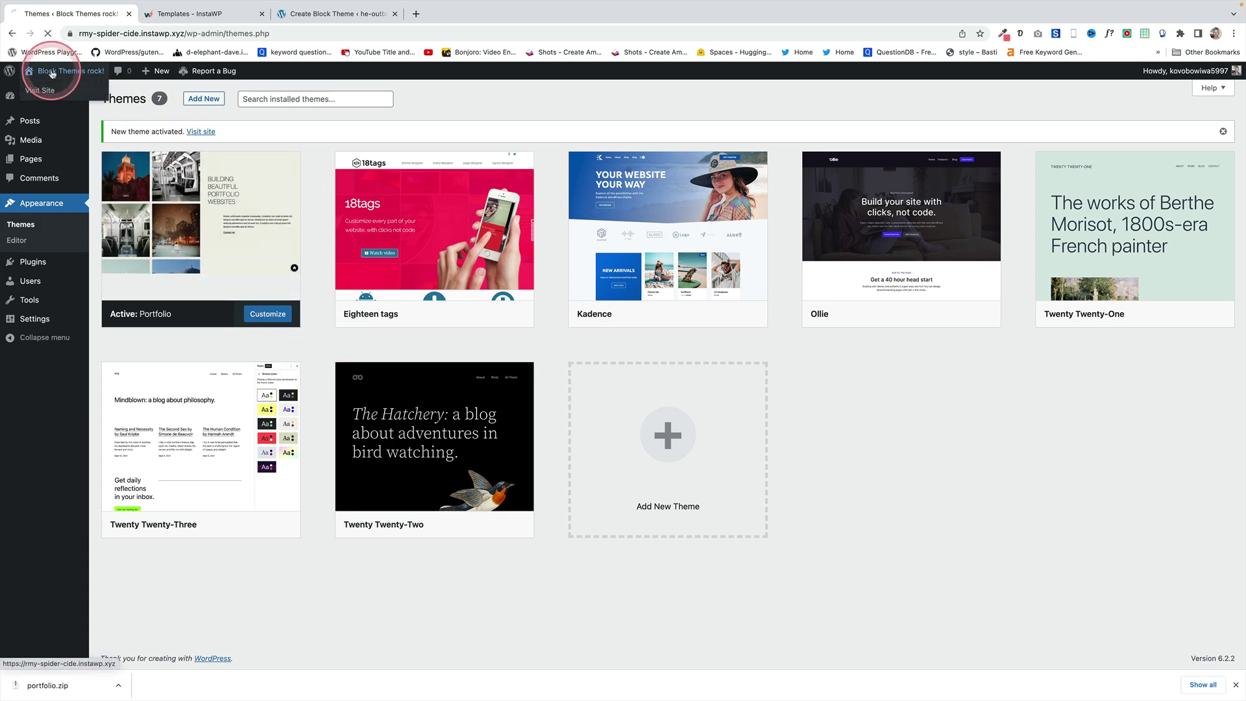
{"action": "left_click", "coordinate": [791, 513]}
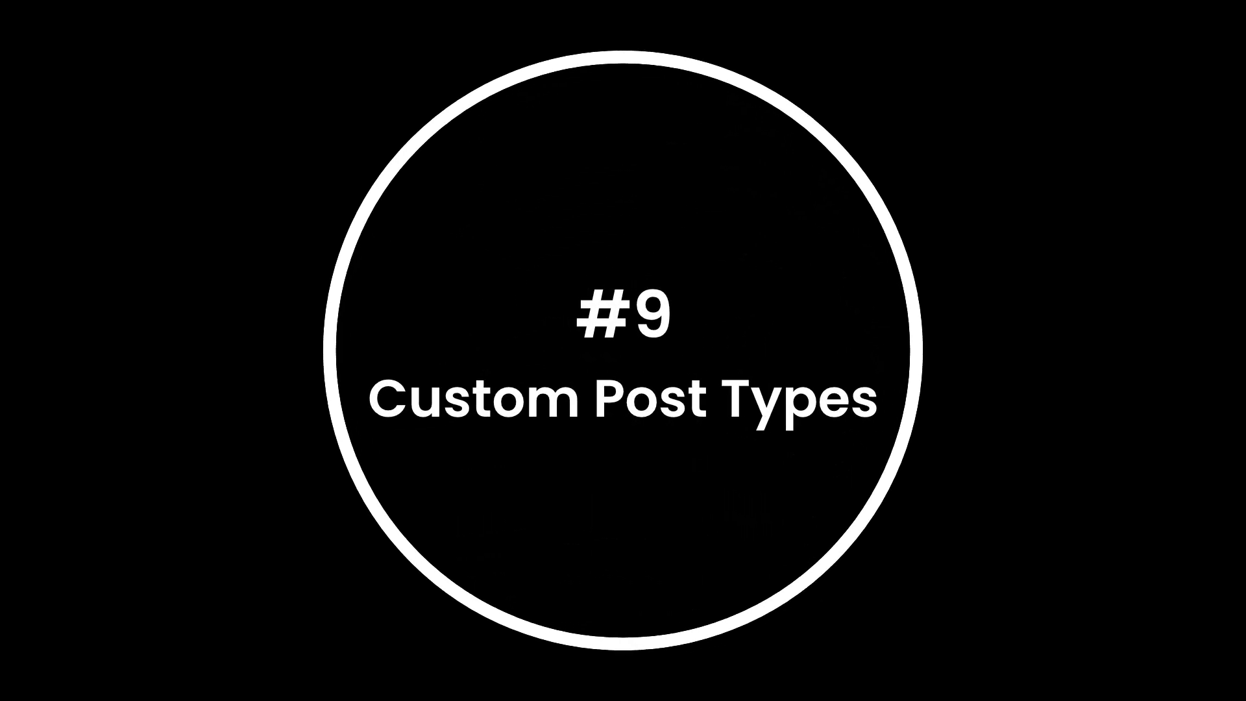
{"action": "left_click", "coordinate": [475, 247]}
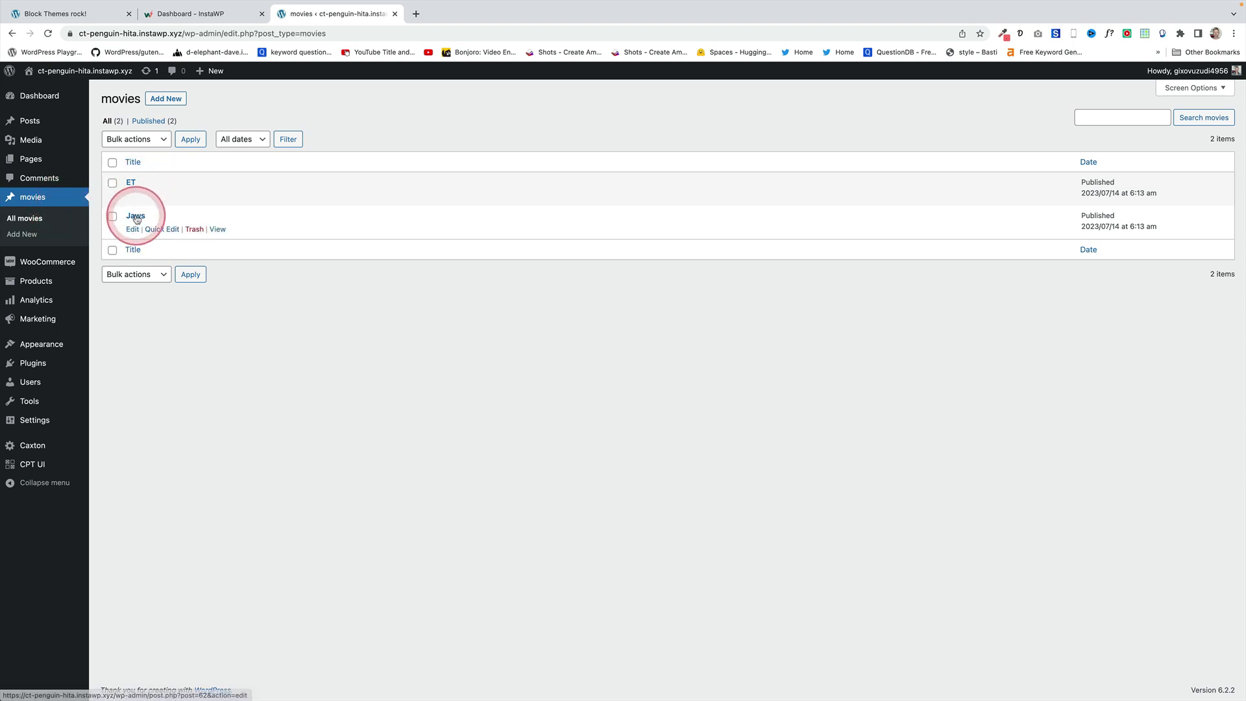
- Open the Site Editor via Appearance > Editor
{"action": "mouse_move", "coordinate": [132, 187]}
{"action": "mouse_move", "coordinate": [73, 343]}
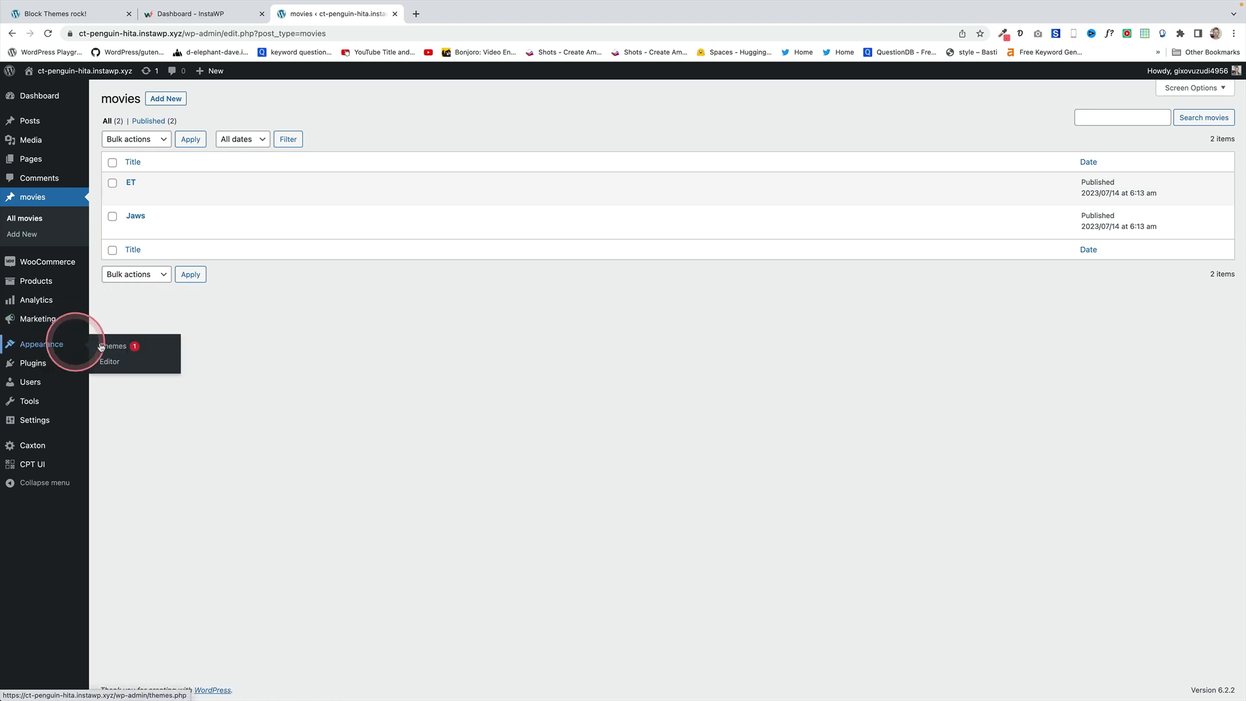
{"action": "left_click", "coordinate": [109, 361]}
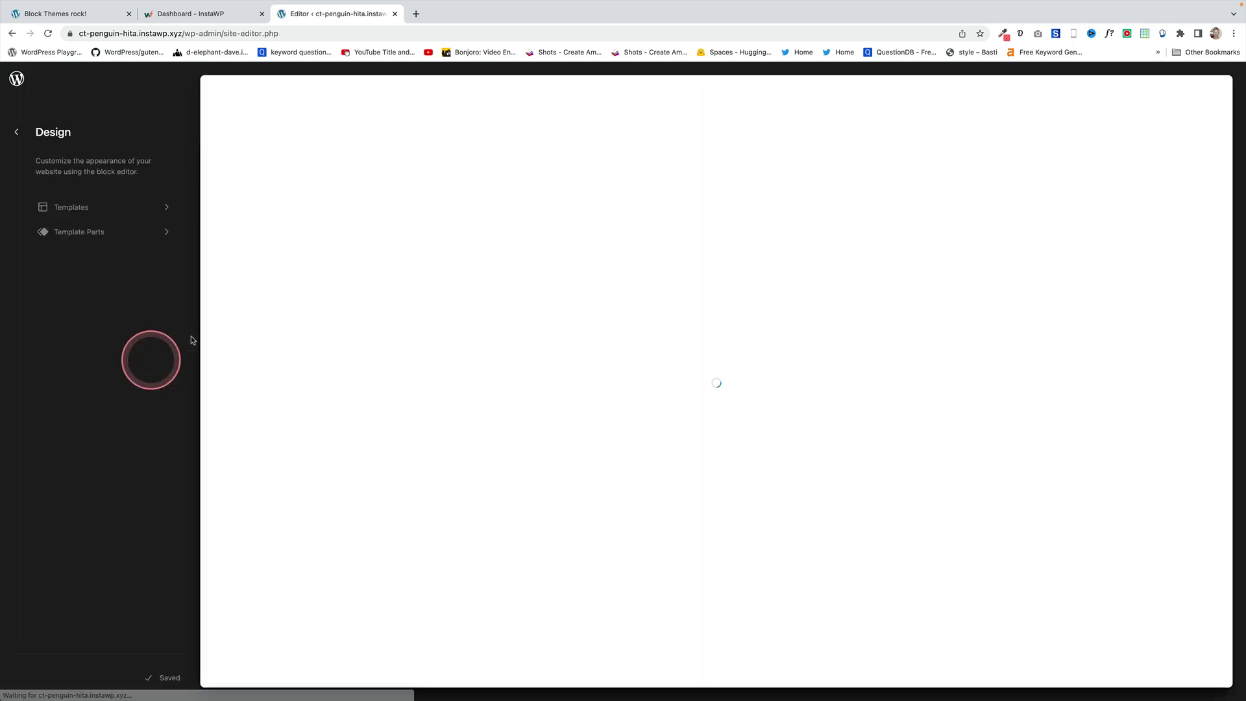
- Add a new Single item: movie template that applies to all movies
{"action": "left_click", "coordinate": [122, 210]}
{"action": "left_click", "coordinate": [168, 133]}
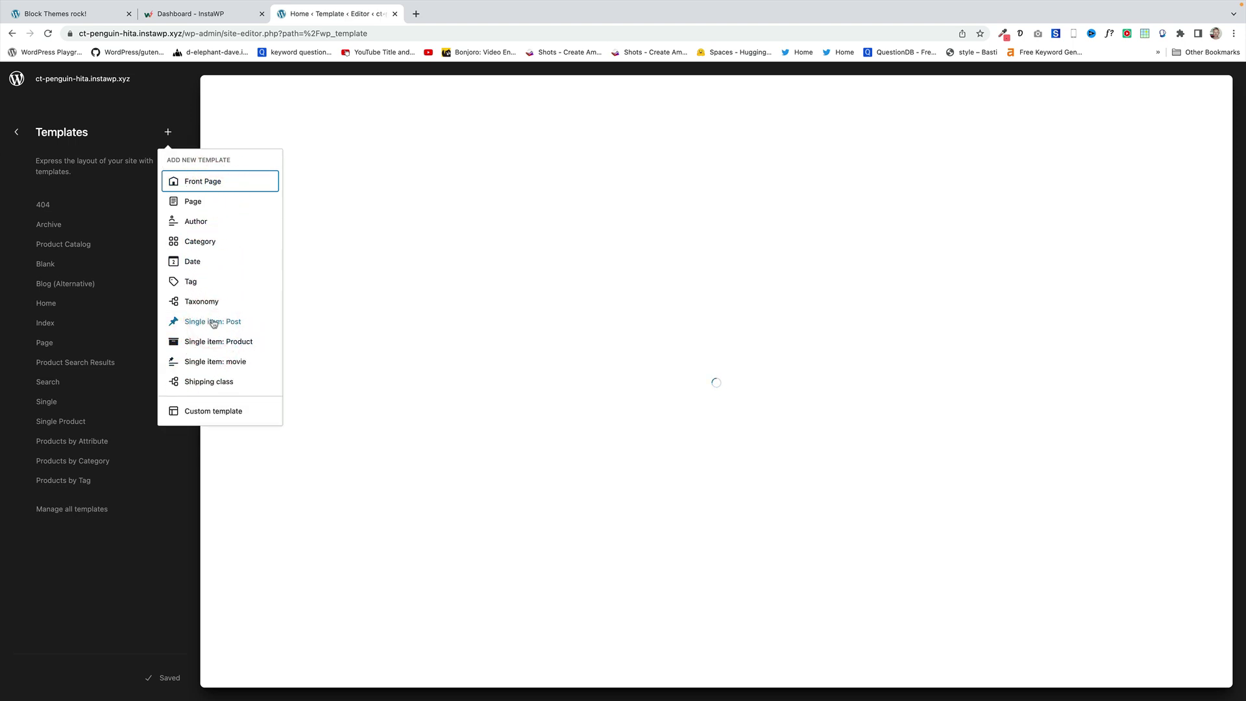
{"action": "left_click", "coordinate": [214, 361]}
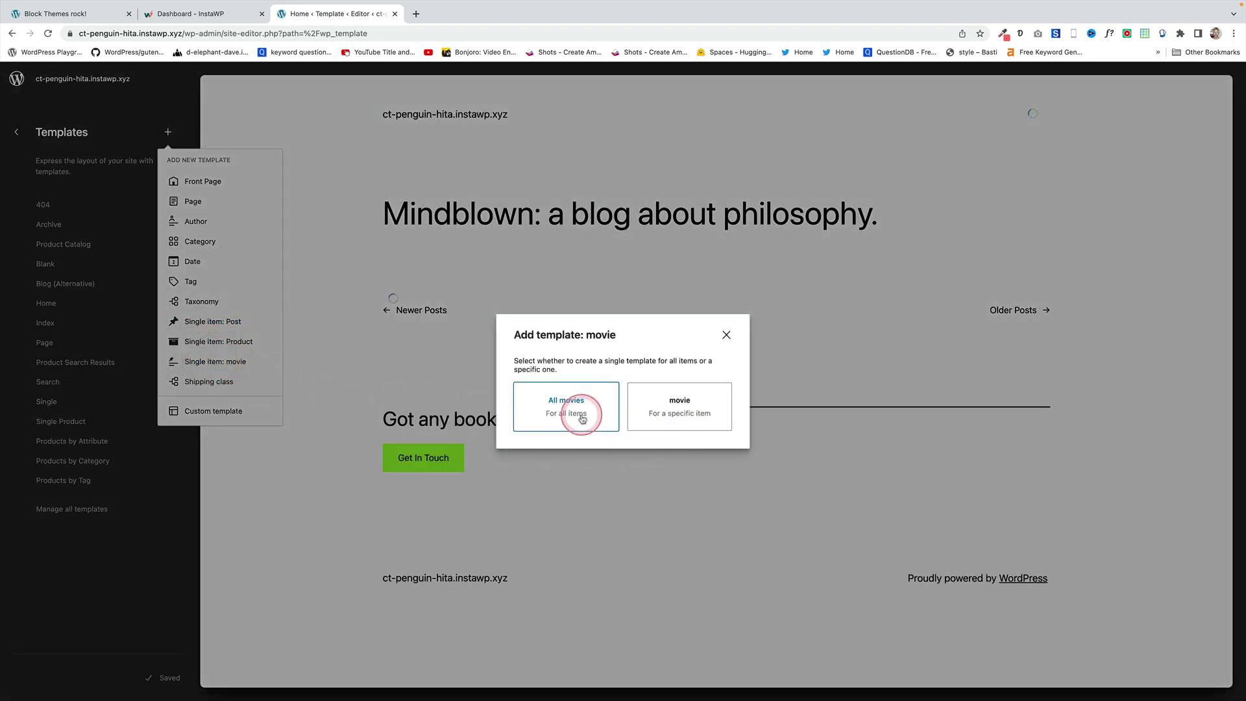
{"action": "left_click", "coordinate": [580, 417]}
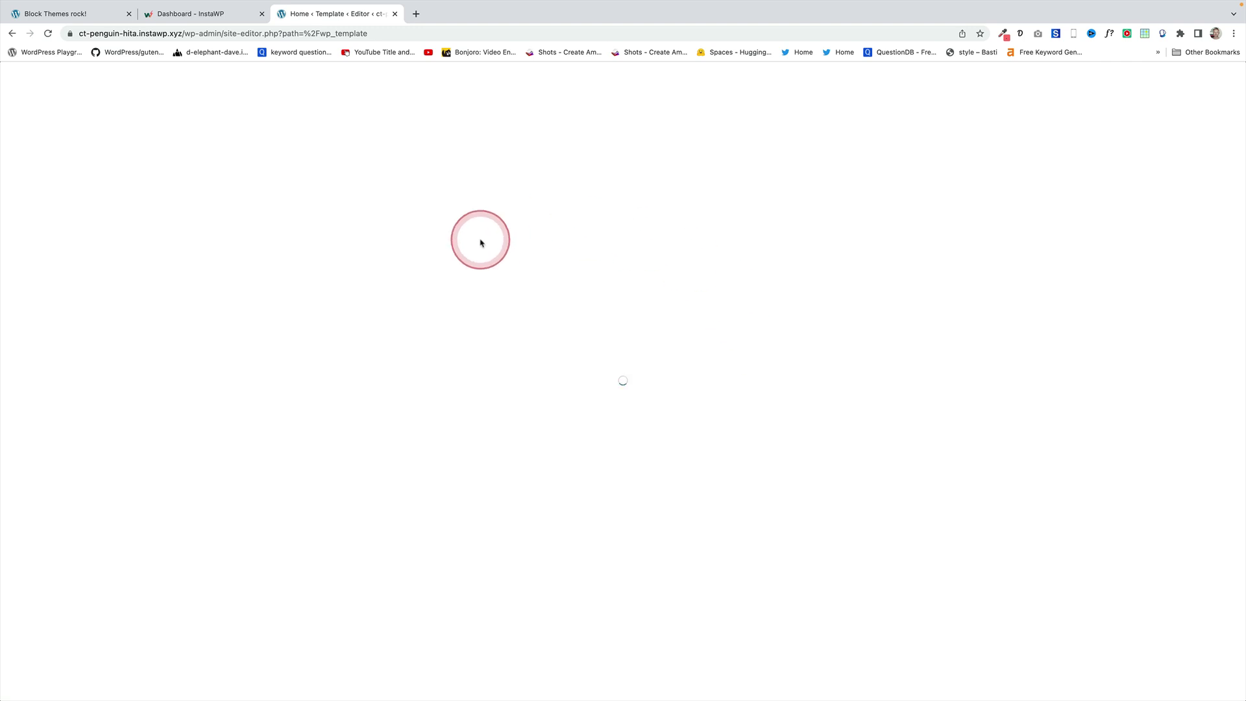
- Delete the featured image and Post Title blocks from the template
{"action": "left_click", "coordinate": [684, 233]}
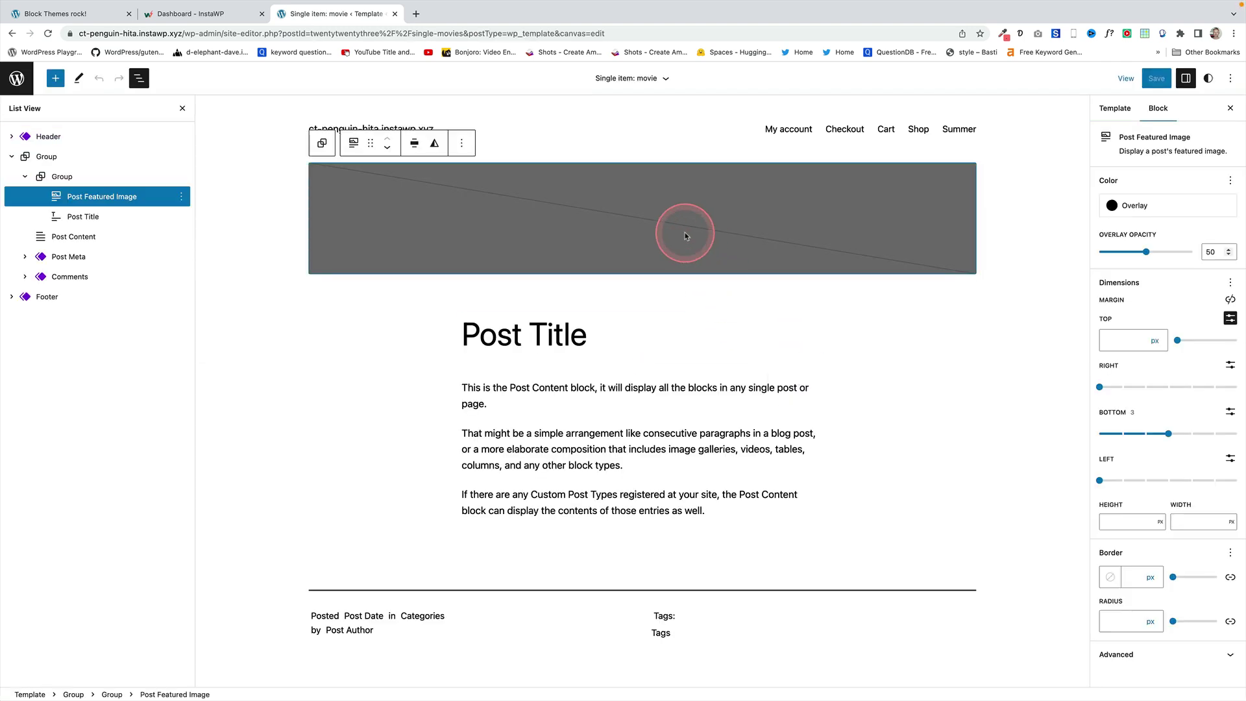
{"action": "key", "text": "Delete"}
{"action": "left_click", "coordinate": [684, 234]}
{"action": "key", "text": "Delete"}
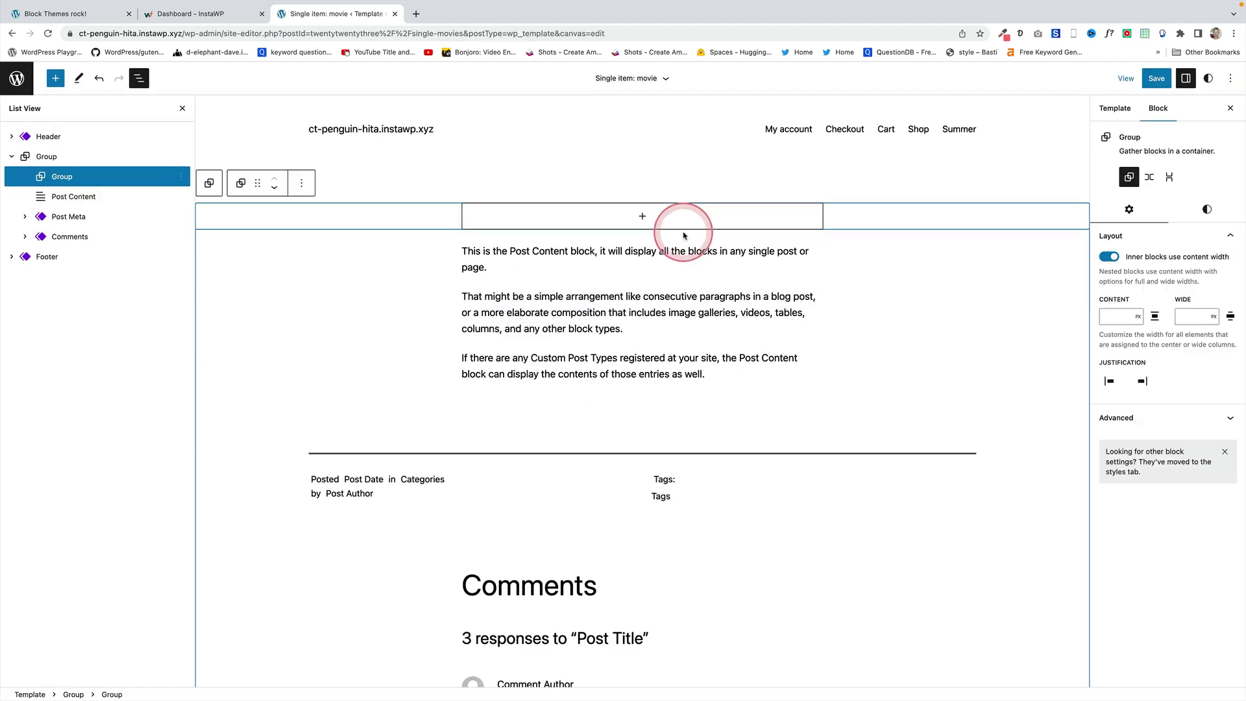
- Insert a Cover block using the featured image, with a Post Title inside
{"action": "left_click", "coordinate": [643, 216]}
{"action": "type", "text": "cover"}
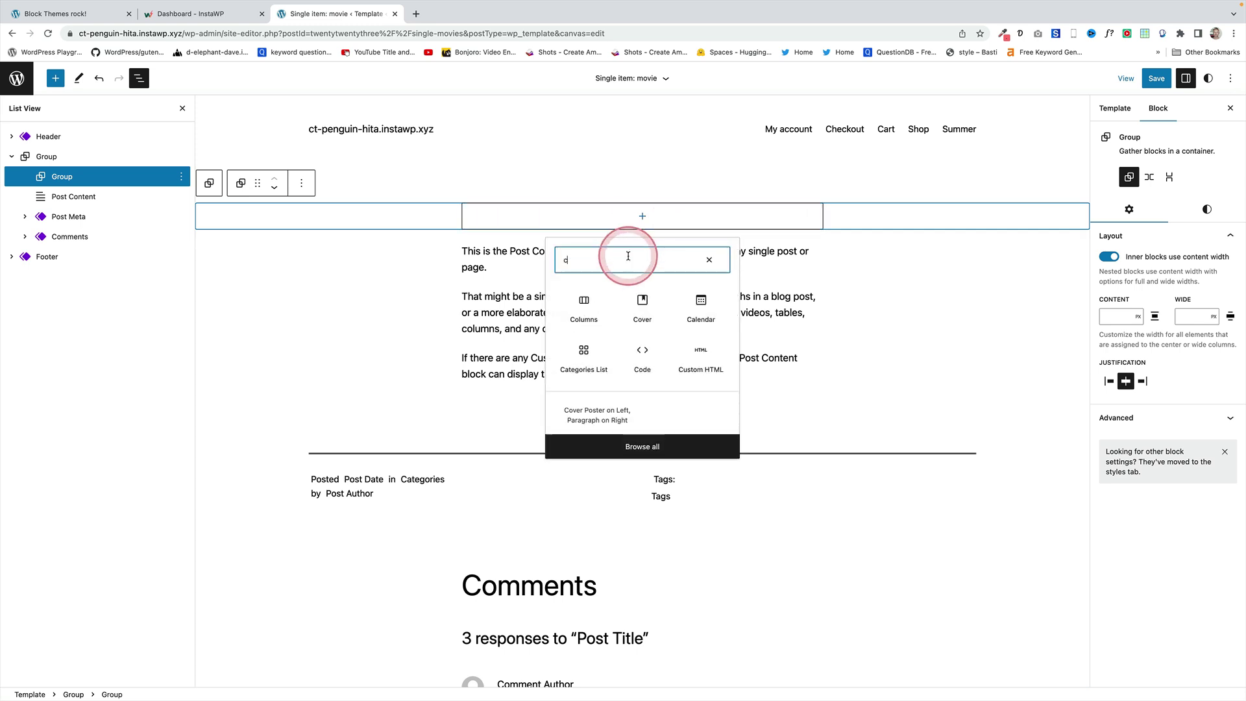
{"action": "left_click", "coordinate": [587, 302]}
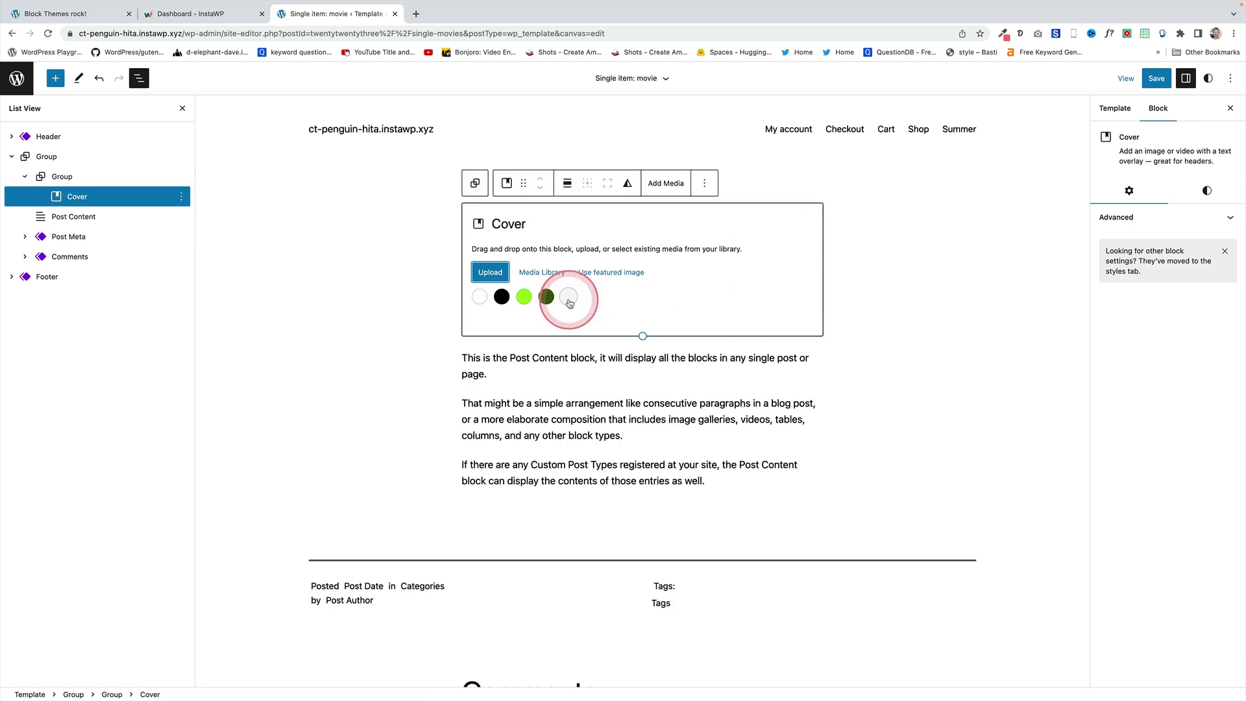
{"action": "left_click", "coordinate": [597, 274]}
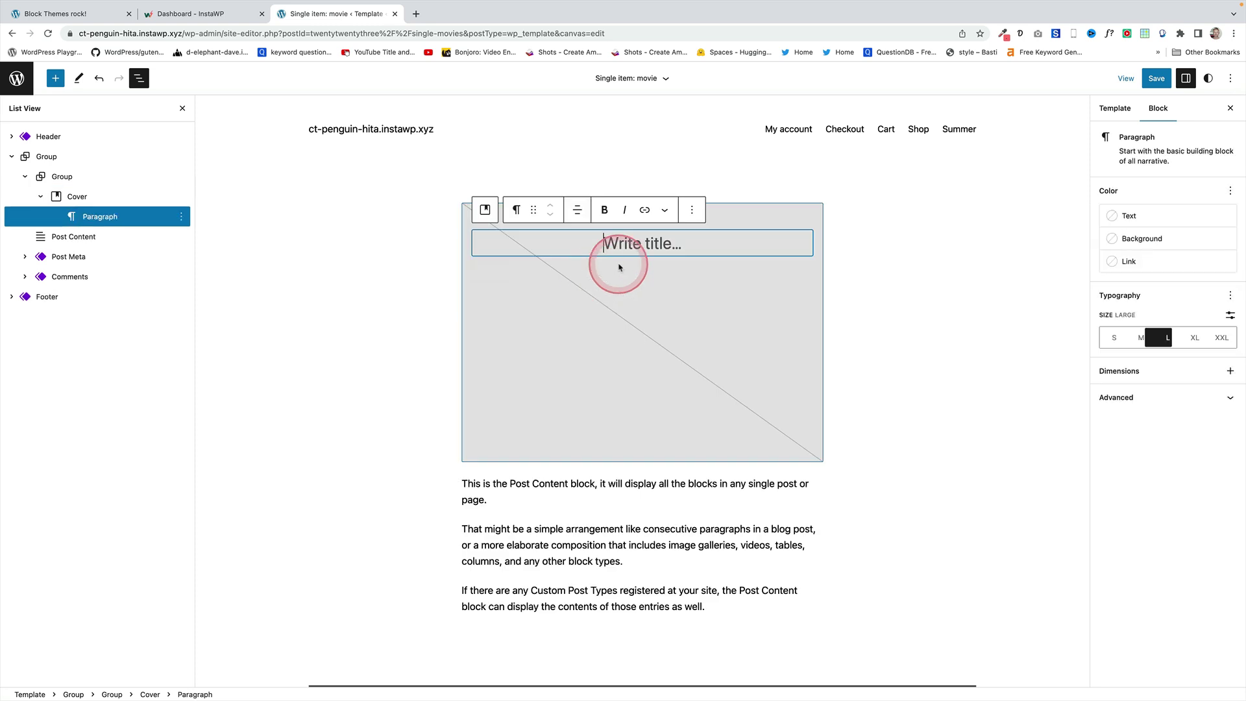
{"action": "type", "text": "/title"}
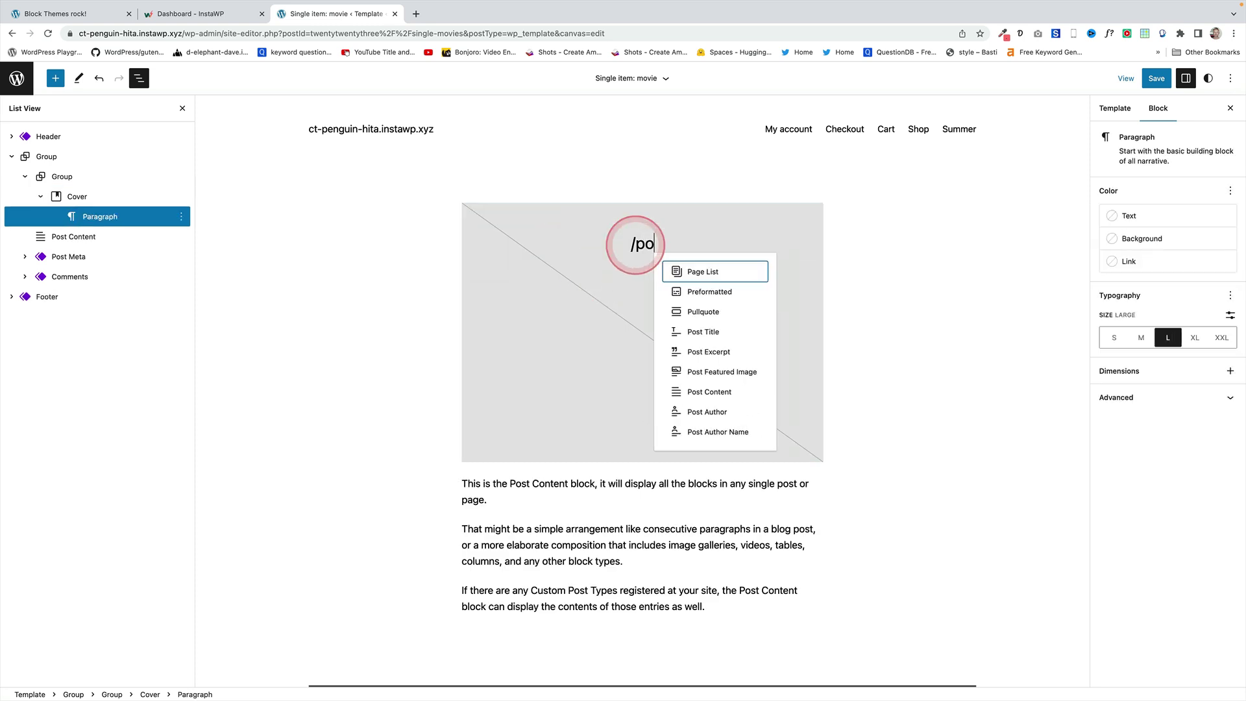
{"action": "key", "text": "Return"}
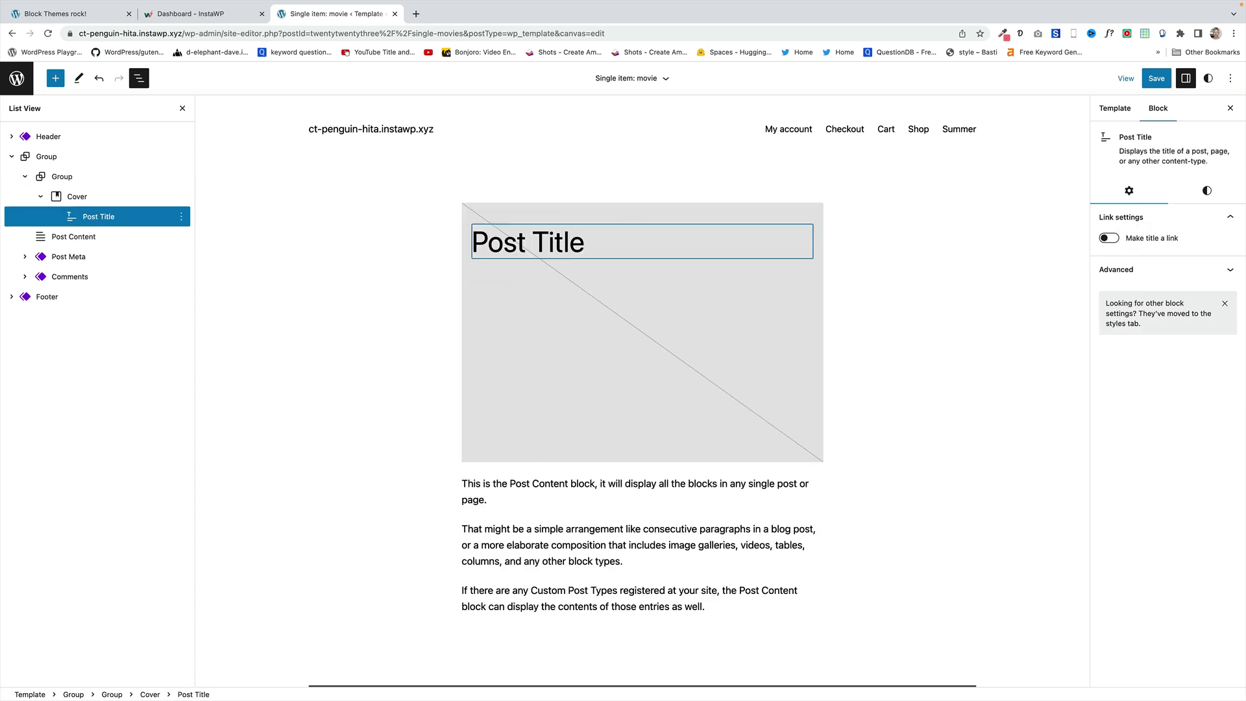
- Make the cover span full width and fill the full screen height
{"action": "left_click", "coordinate": [653, 211]}
{"action": "left_click", "coordinate": [567, 183]}
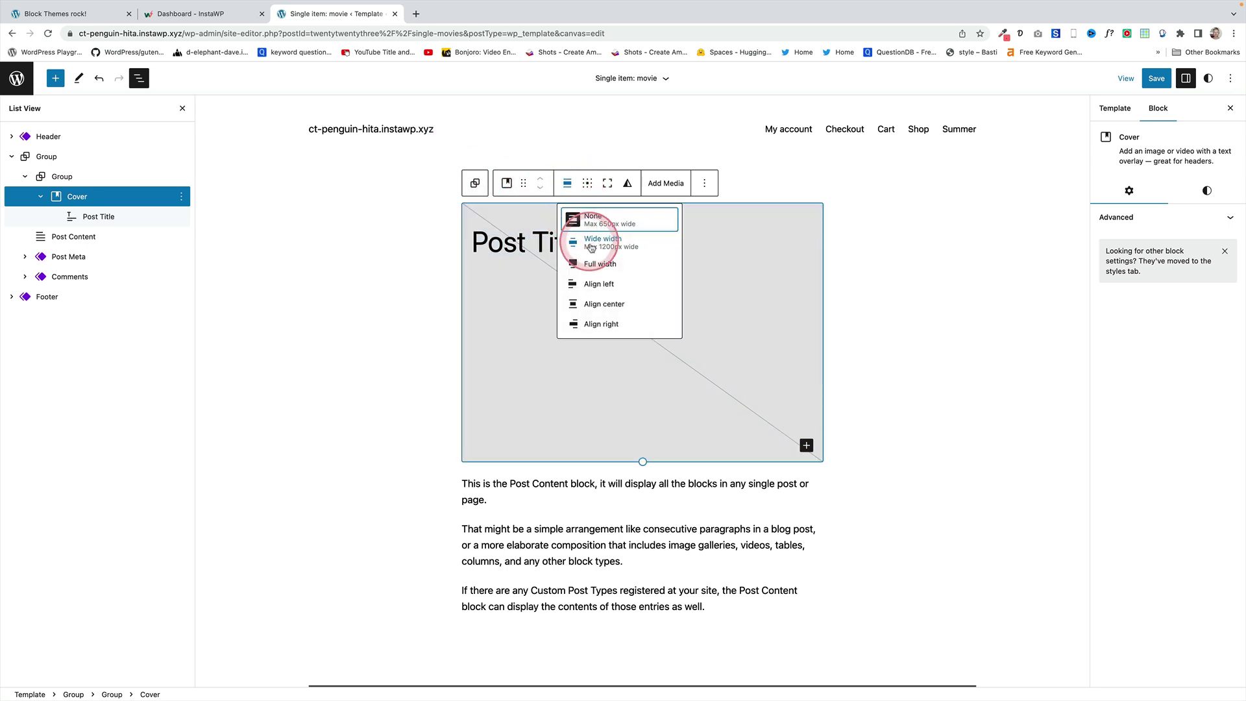
{"action": "left_click", "coordinate": [597, 265]}
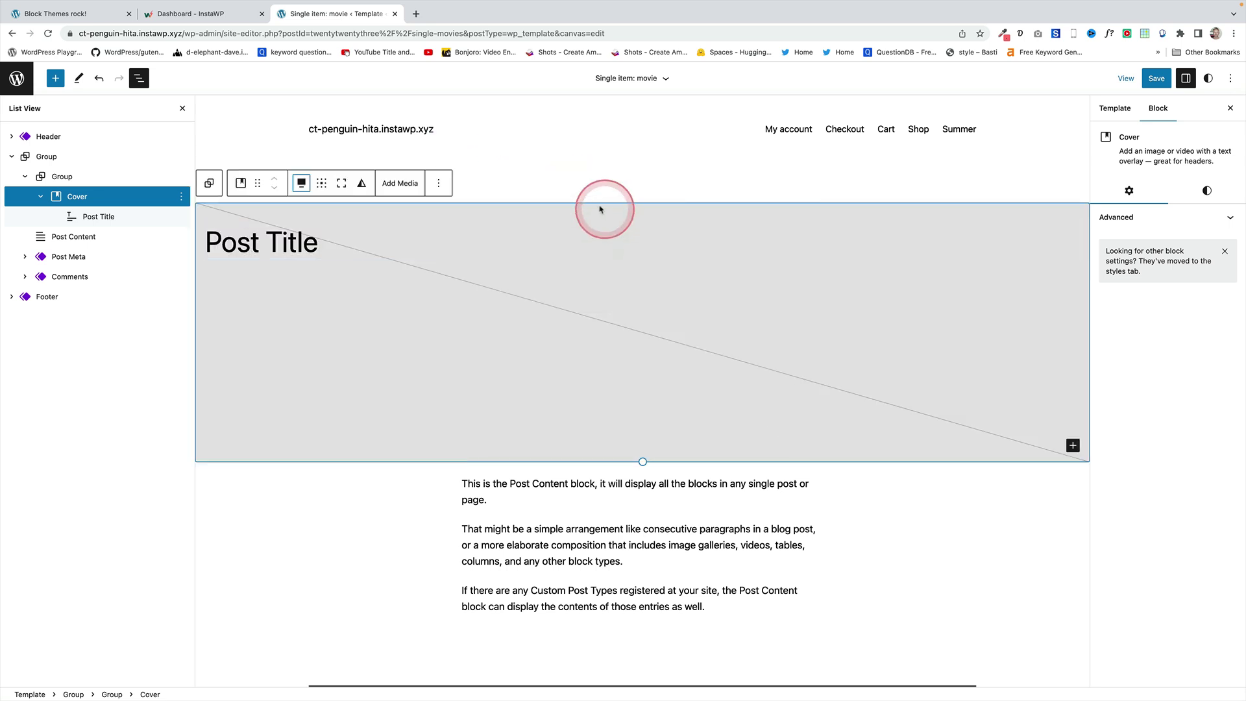
{"action": "left_click", "coordinate": [342, 183]}
- Add a Post Content block below the title inside the cover
{"action": "left_click", "coordinate": [352, 241]}
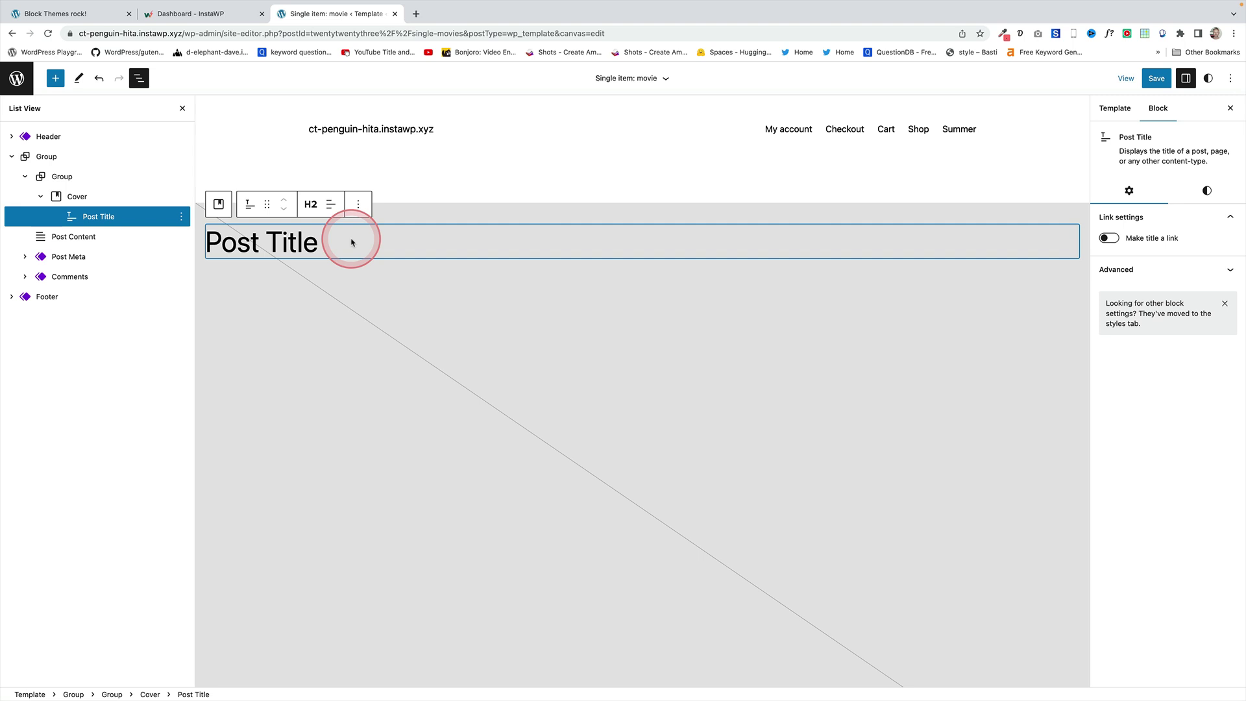
{"action": "key", "text": "Return"}
{"action": "type", "text": "/po"}
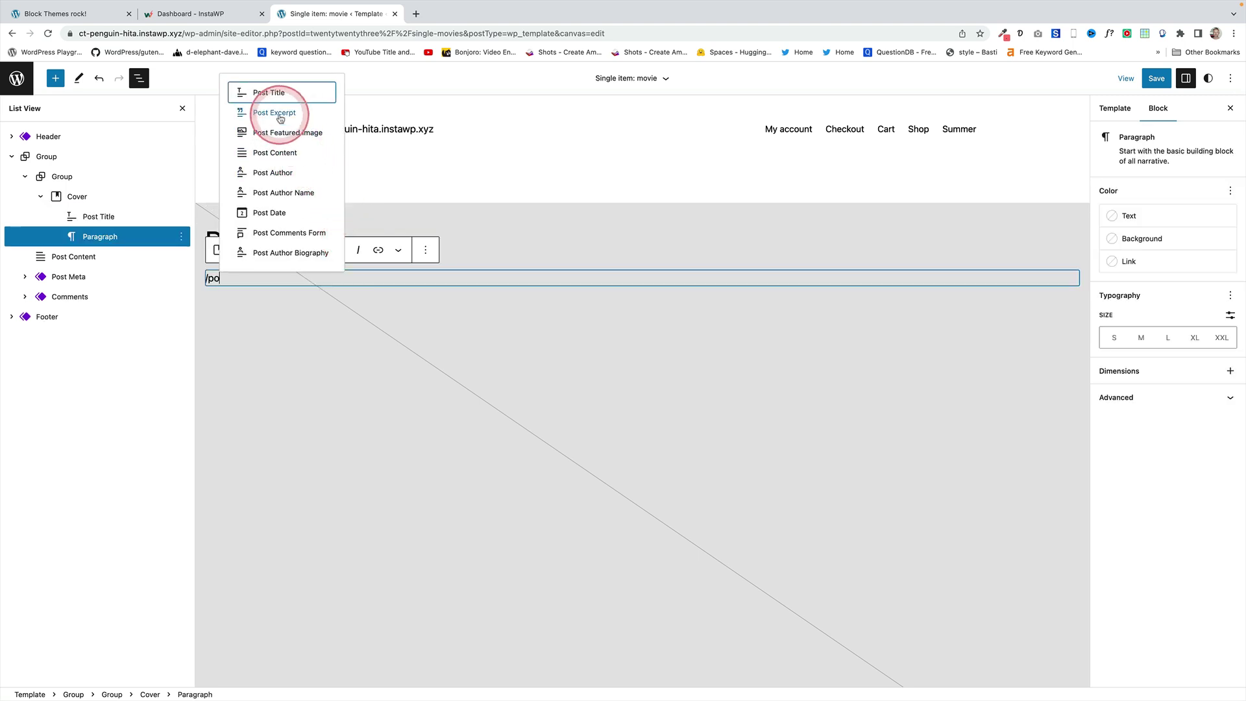
{"action": "left_click", "coordinate": [275, 153]}
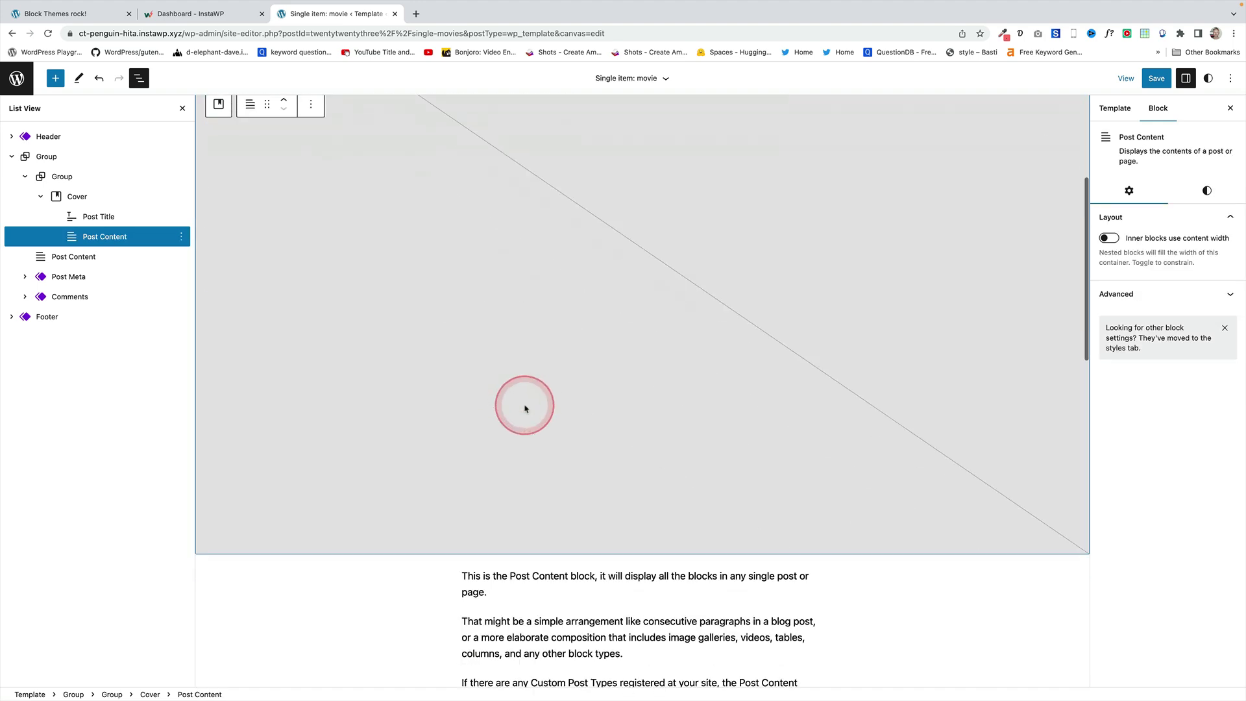
- Remove the Post Content, Post Meta and Comments blocks below the cover
{"action": "left_click", "coordinate": [557, 459]}
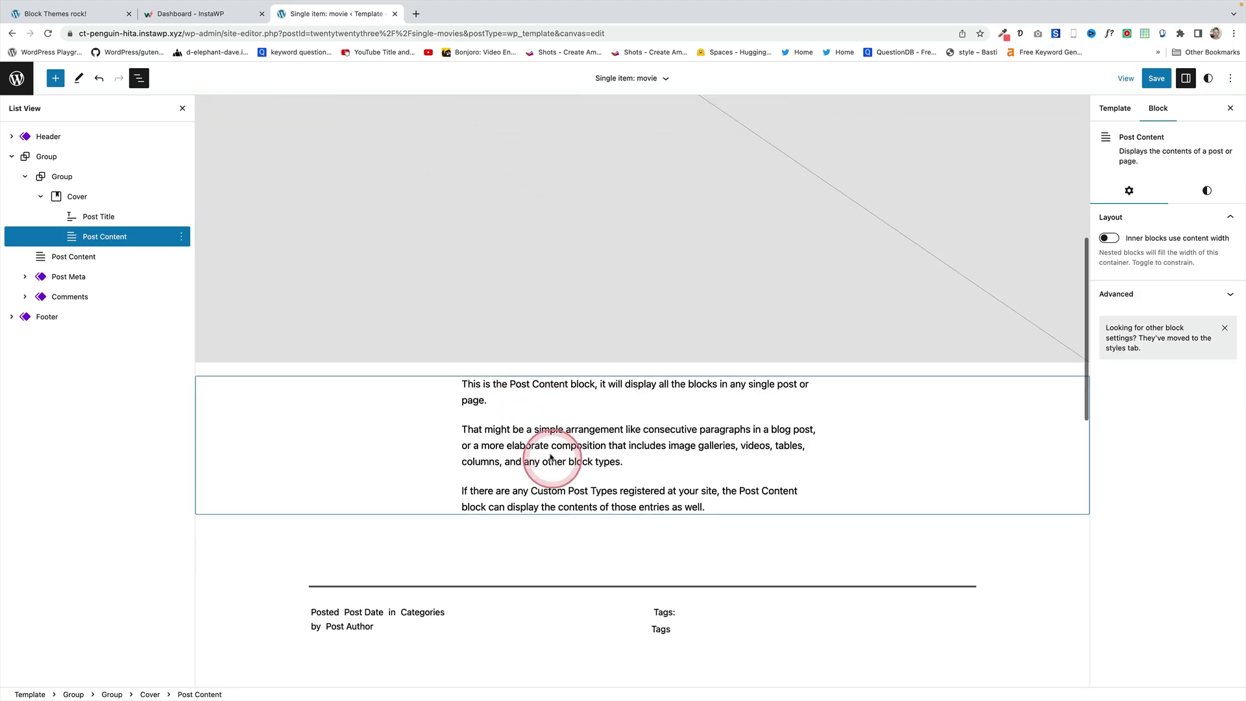
{"action": "left_click", "coordinate": [85, 302], "text": "shift"}
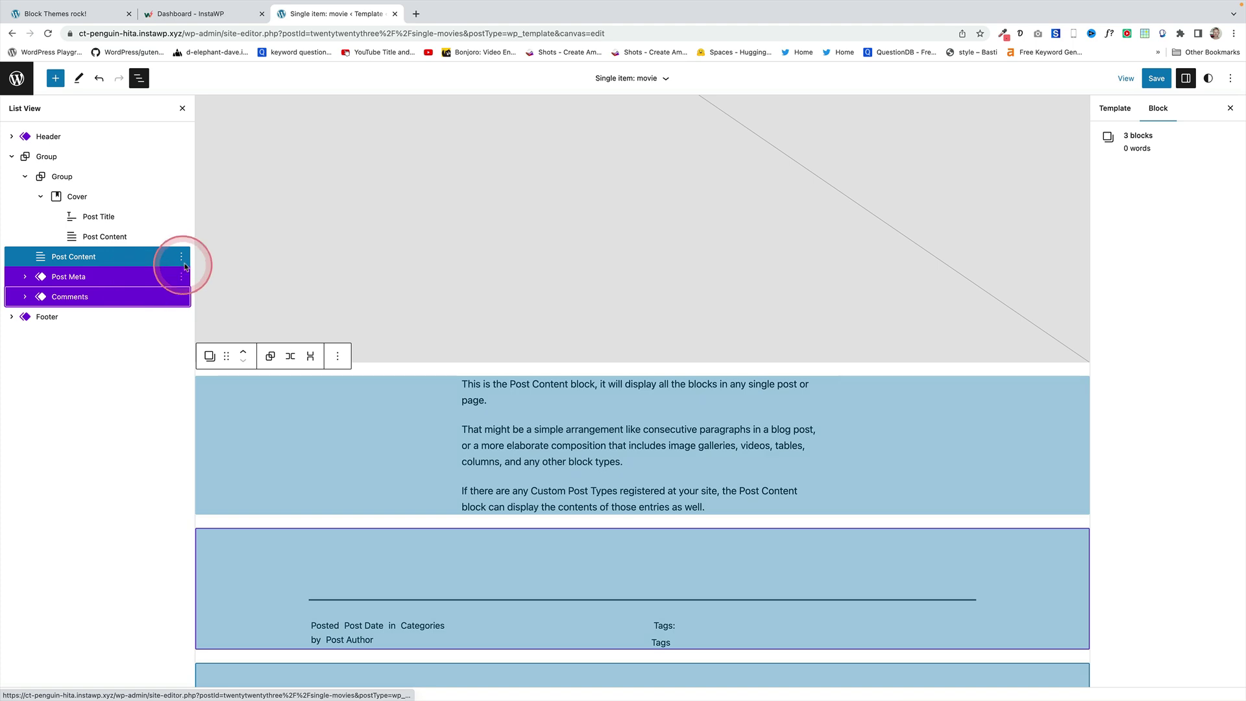
{"action": "left_click", "coordinate": [181, 257]}
{"action": "left_click", "coordinate": [218, 514]}
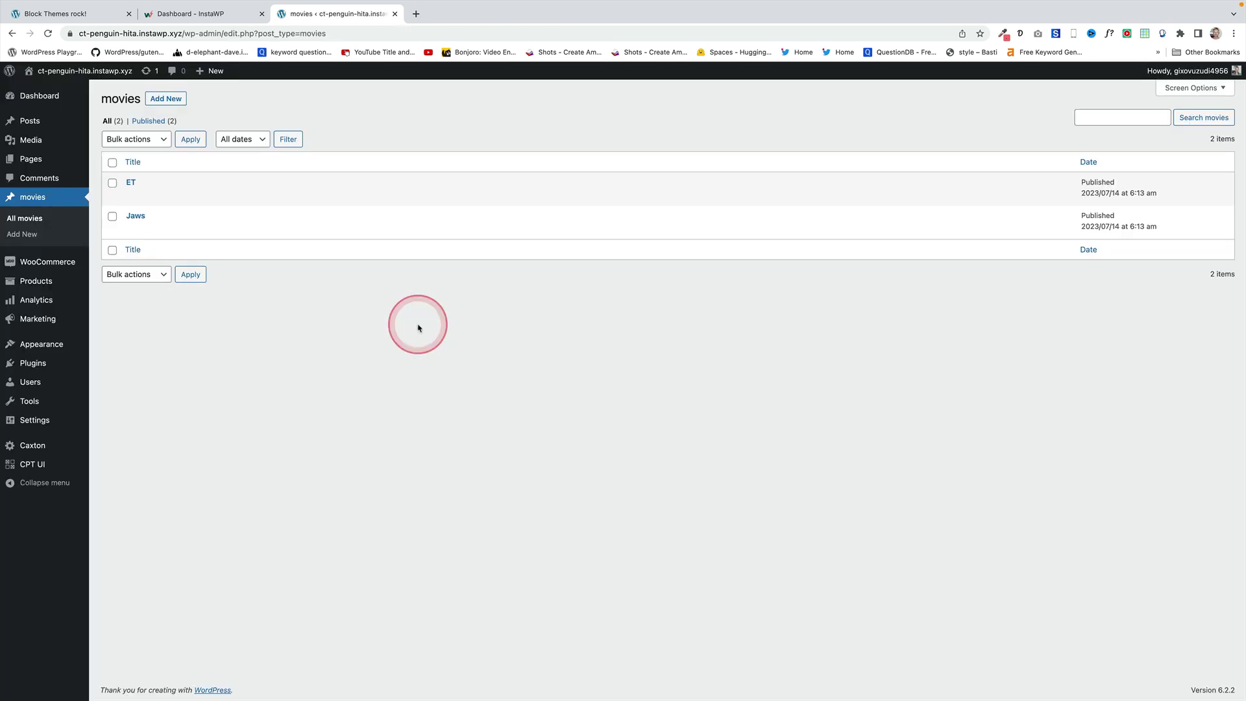
- View the Jaws movie page on the live site and scroll through it
{"action": "mouse_move", "coordinate": [144, 222]}
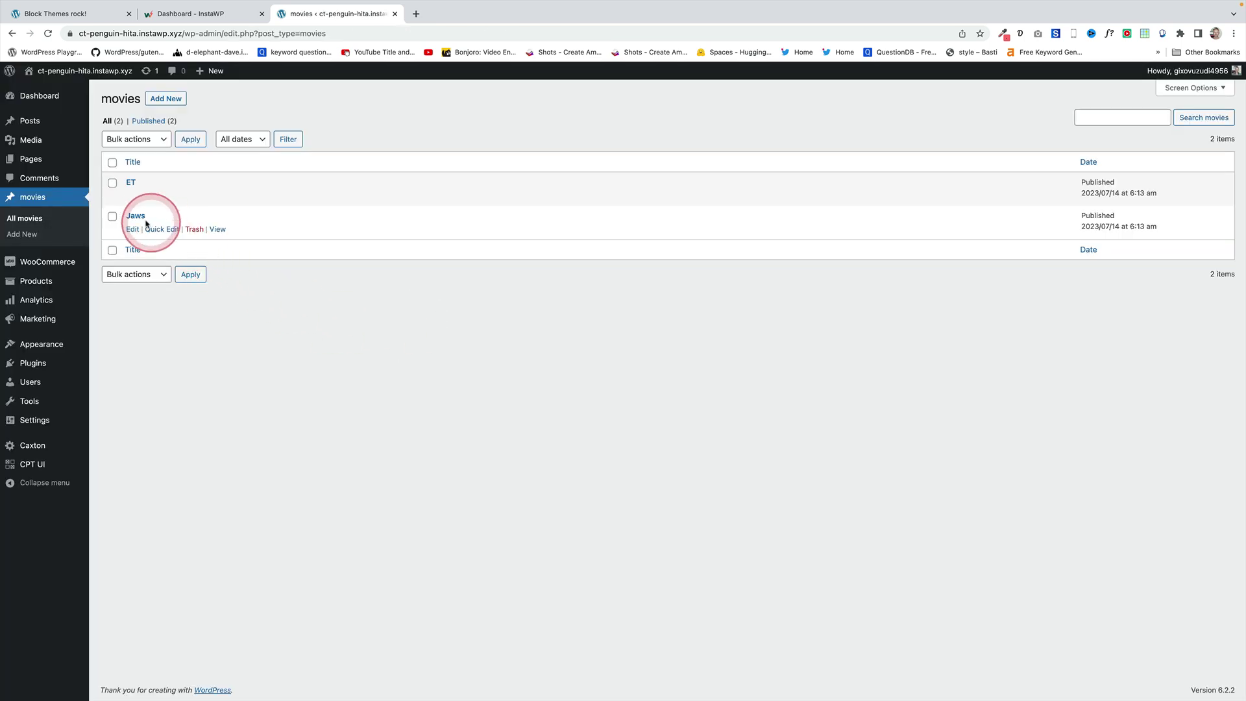
{"action": "left_click", "coordinate": [217, 230]}
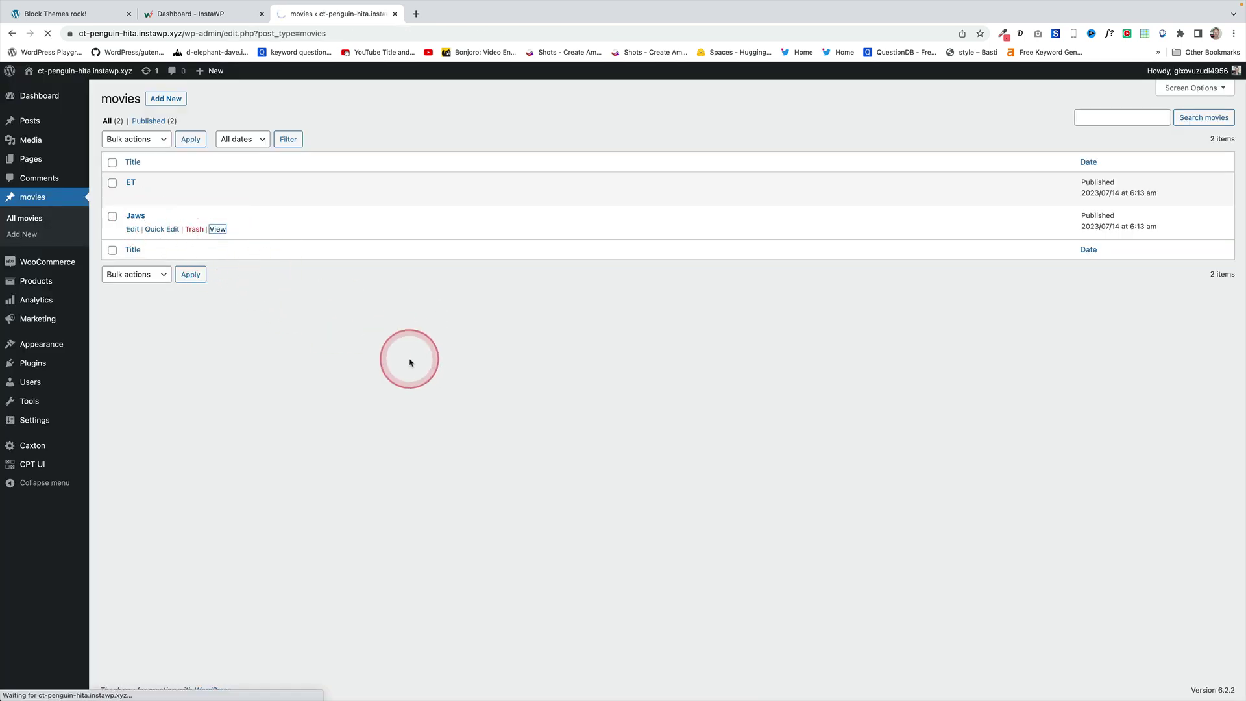
{"action": "scroll", "coordinate": [439, 388], "scroll_direction": "down", "scroll_amount": 2}
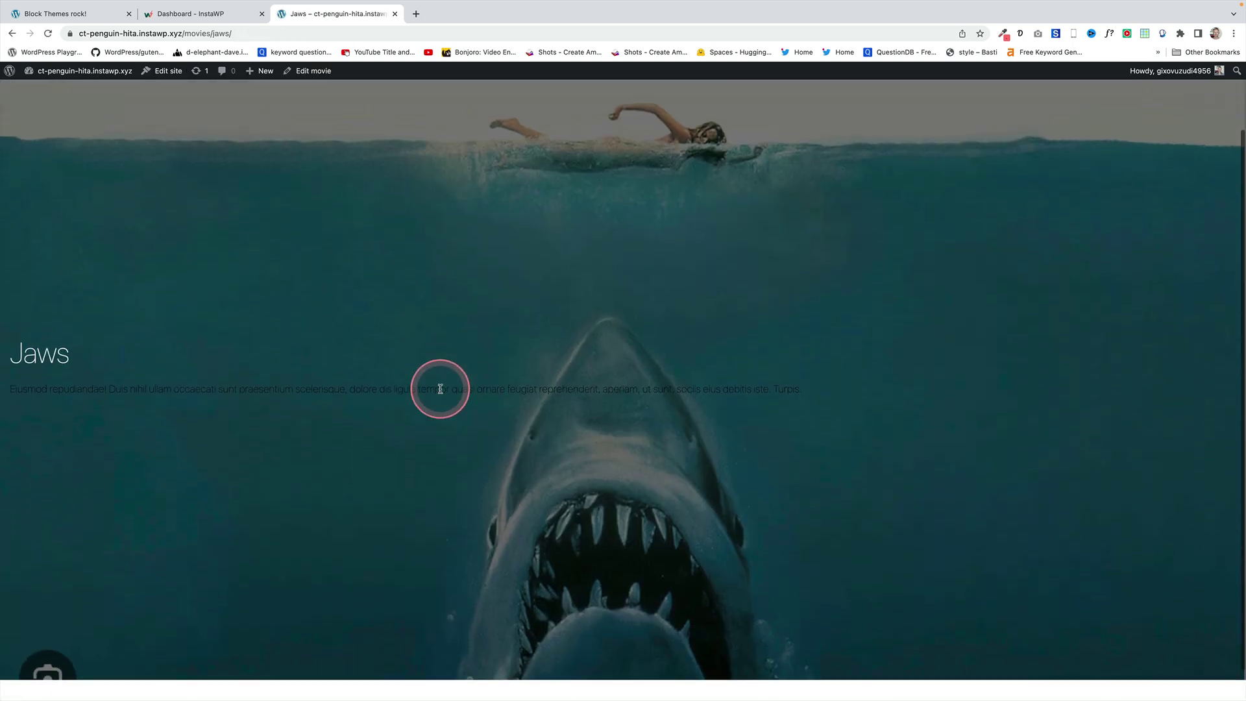
{"action": "scroll", "coordinate": [440, 389], "scroll_direction": "up", "scroll_amount": 1}
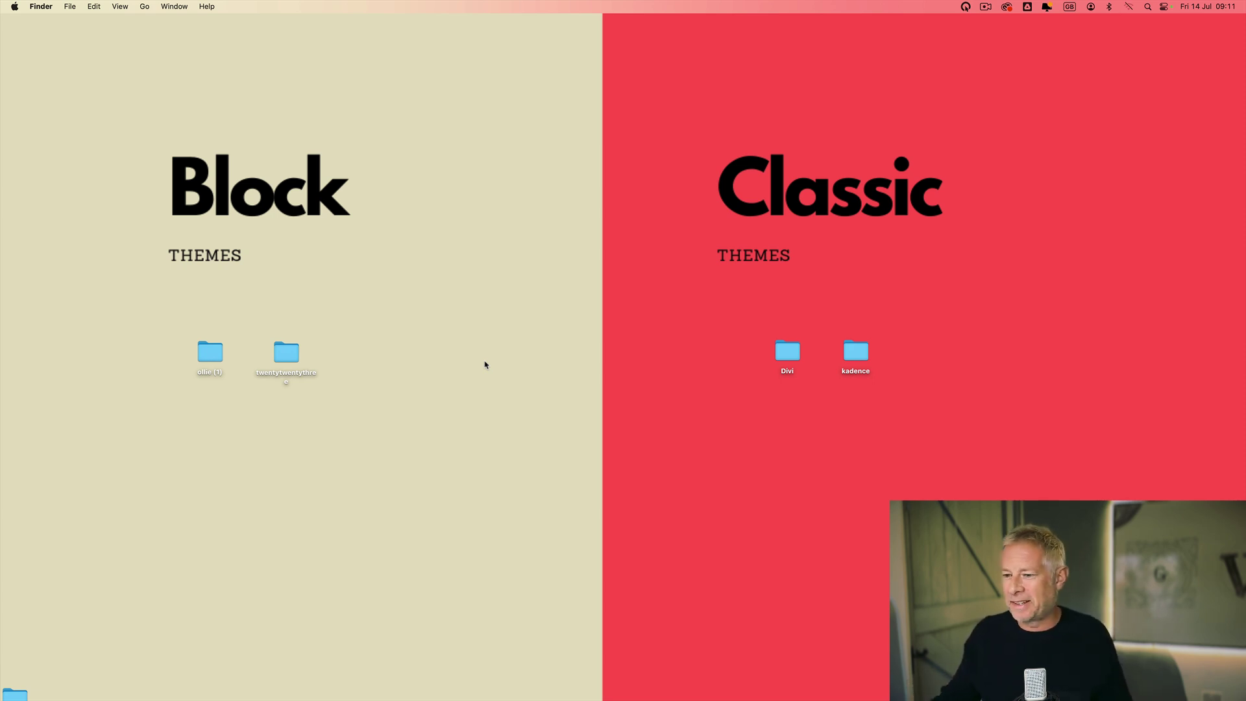
{"action": "left_click", "coordinate": [800, 355]}
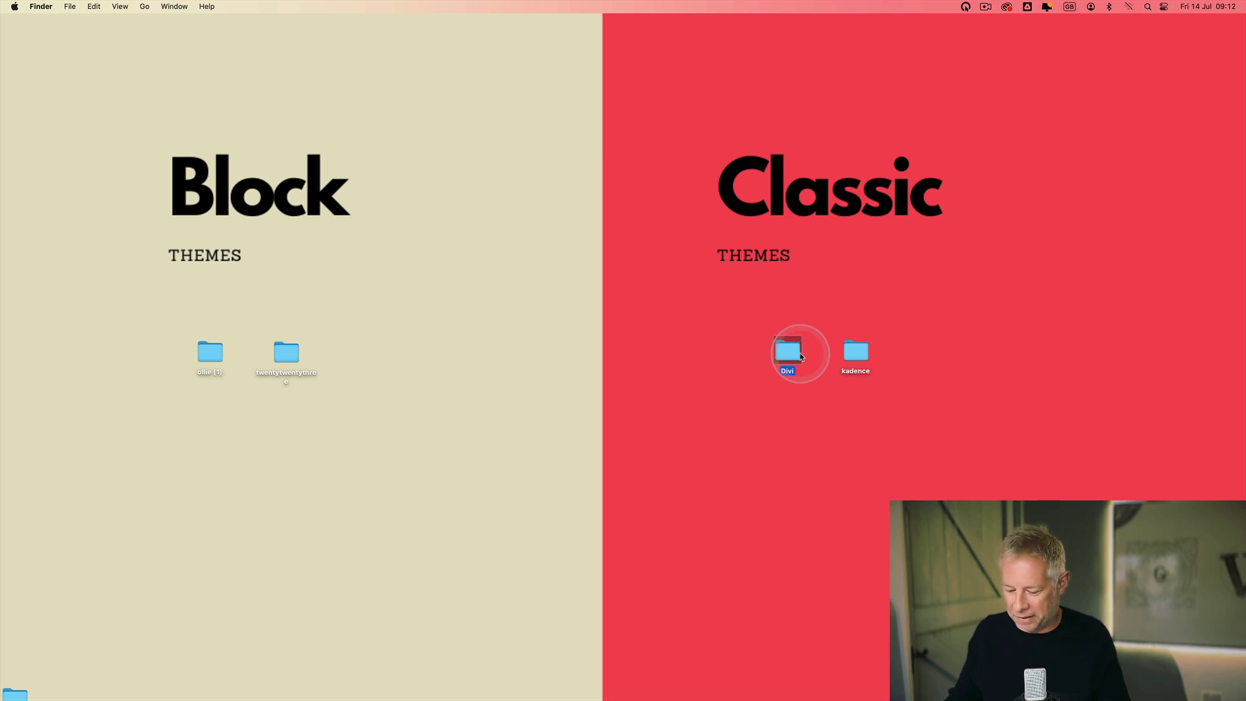
{"action": "key", "text": "super+i"}
{"action": "left_click_drag", "start_coordinate": [74, 24], "coordinate": [300, 112]}
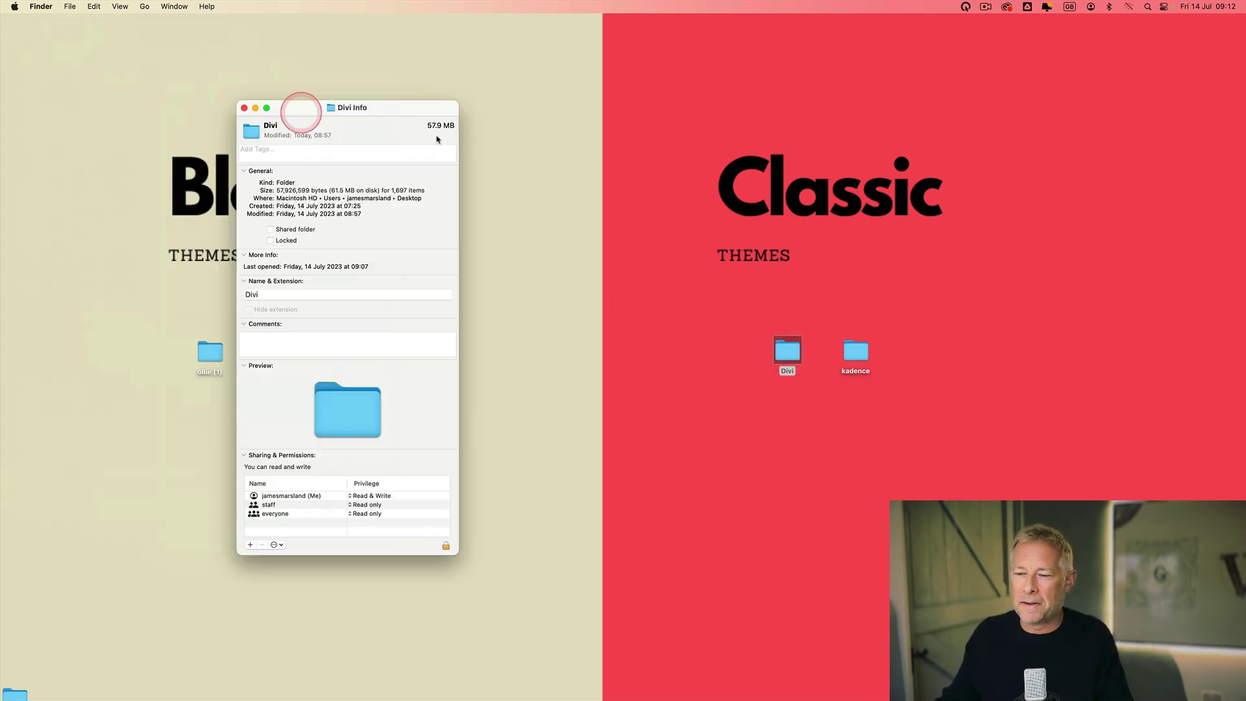
{"action": "left_click_drag", "start_coordinate": [437, 139], "coordinate": [526, 139]}
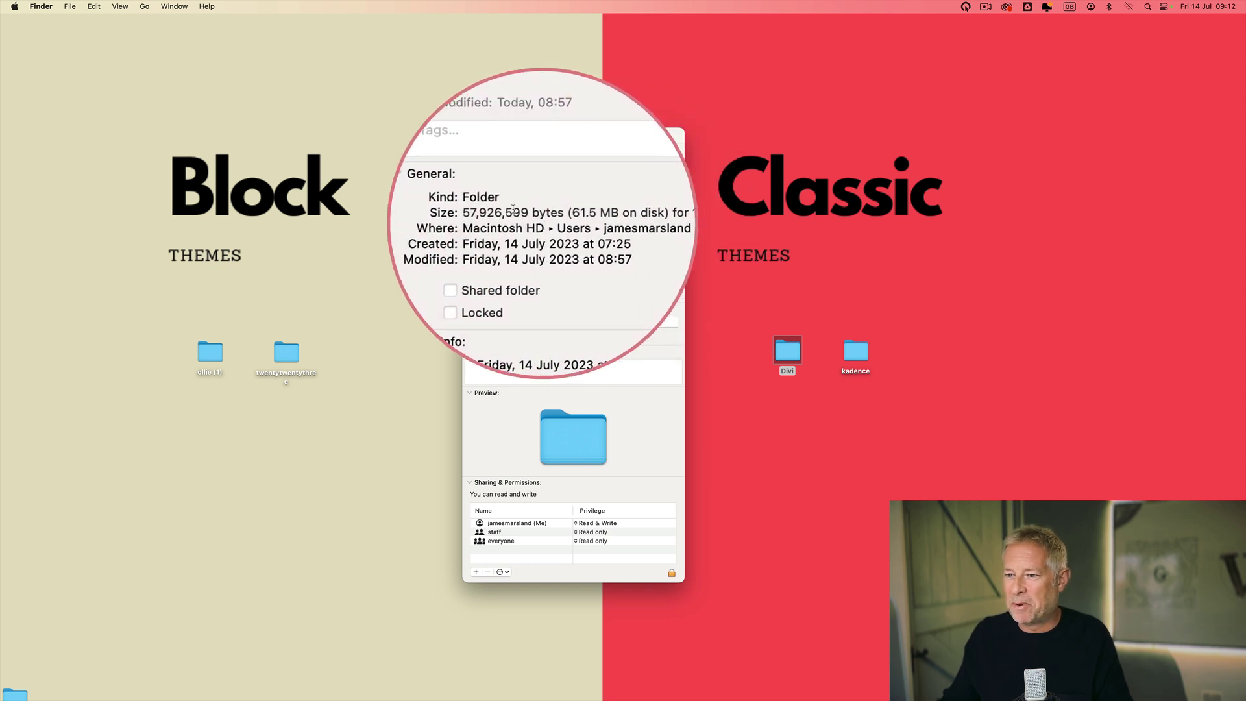
{"action": "left_click", "coordinate": [472, 136]}
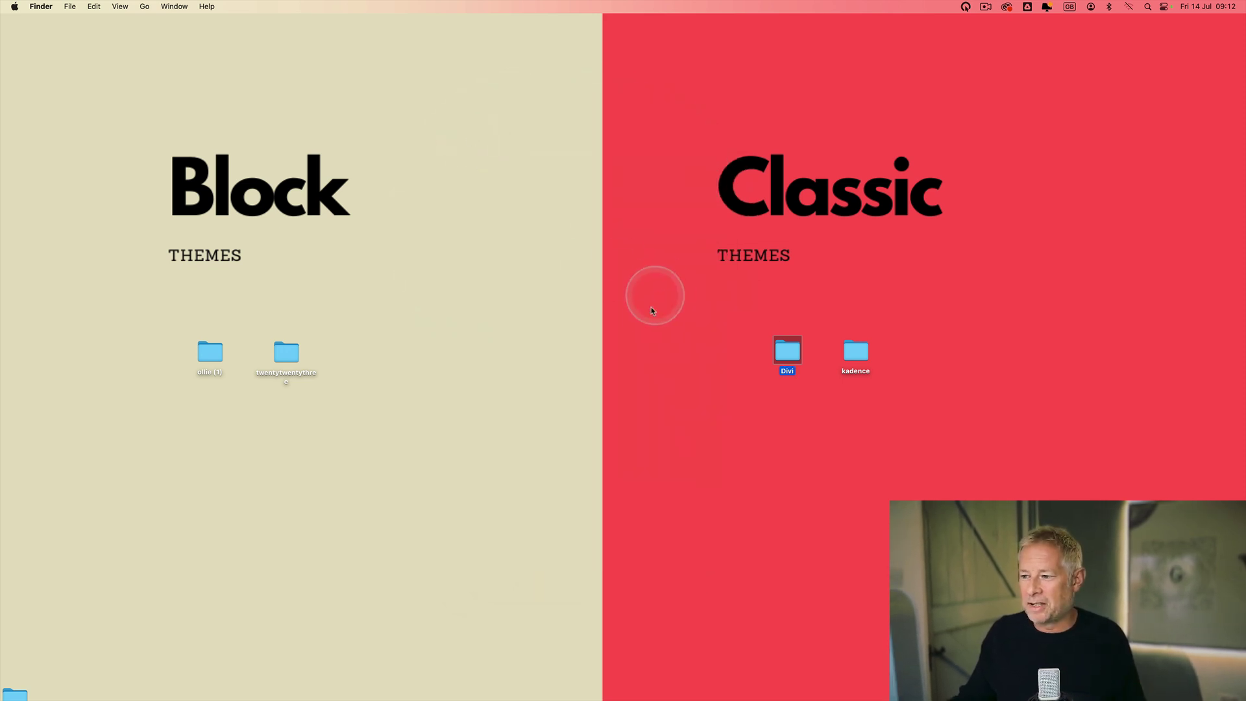
{"action": "left_click", "coordinate": [285, 353]}
{"action": "key", "text": "super+i"}
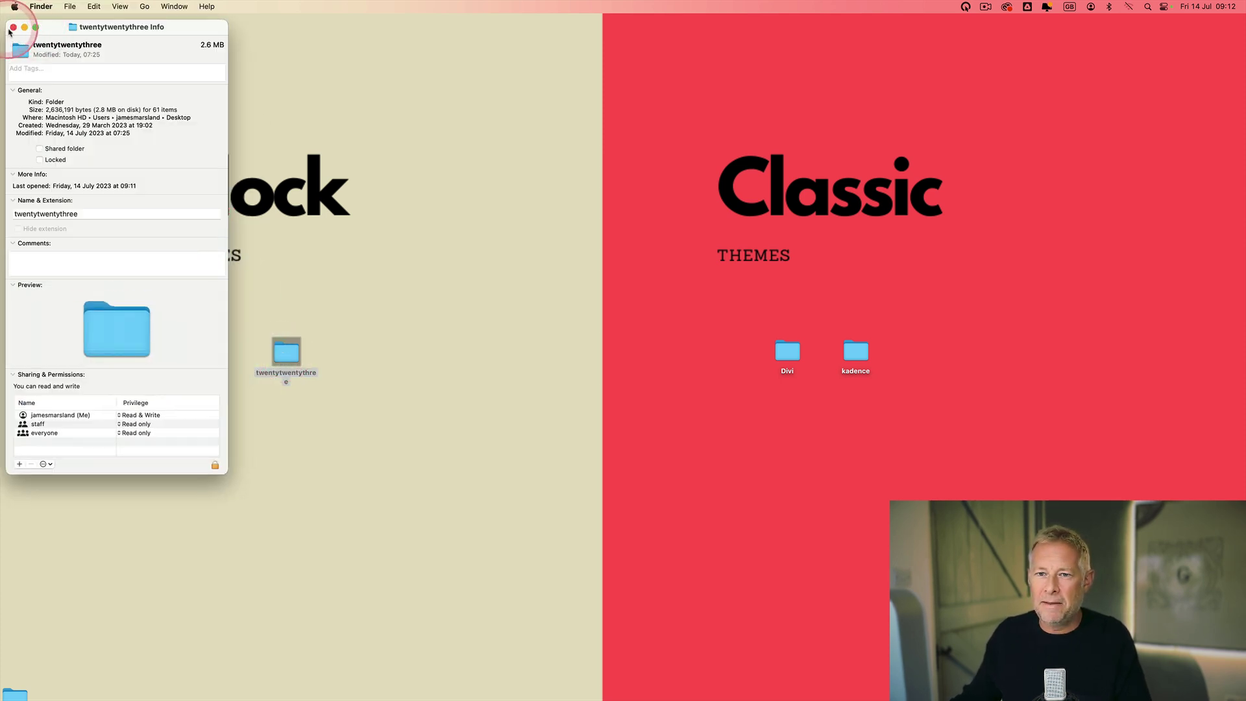
{"action": "left_click", "coordinate": [12, 28]}
{"action": "left_click", "coordinate": [213, 355]}
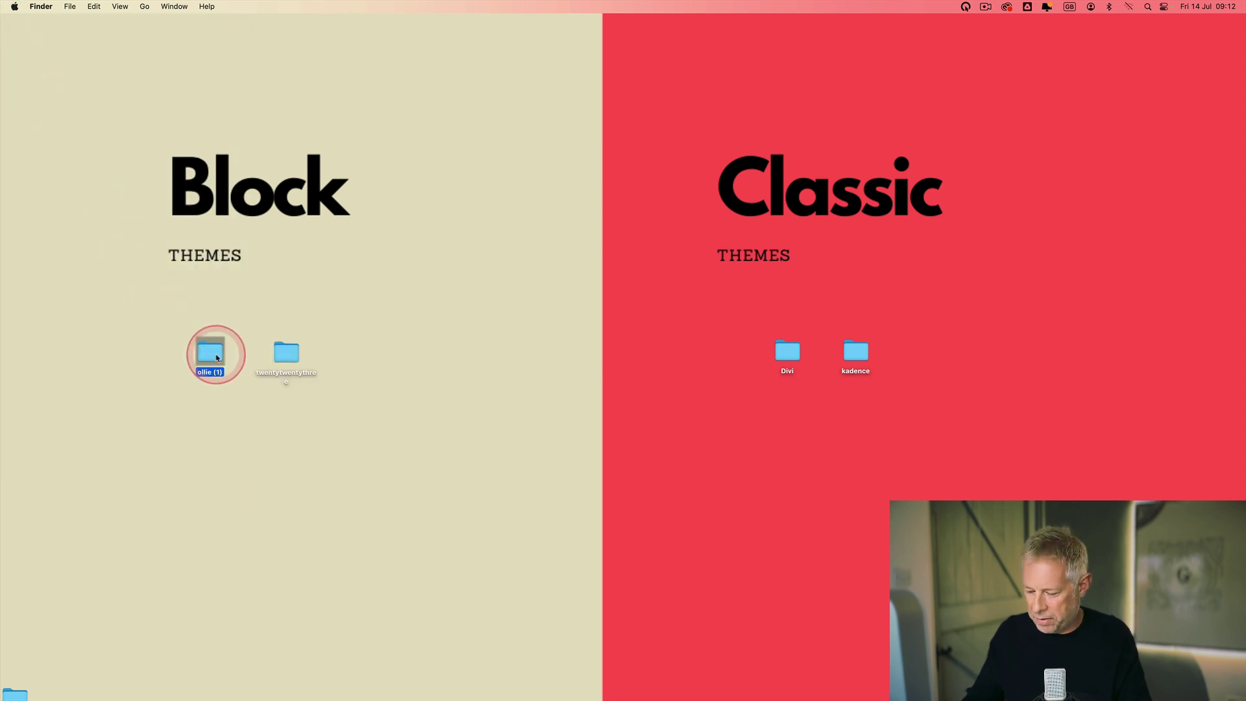
{"action": "key", "text": "super+i"}
{"action": "left_click_drag", "start_coordinate": [61, 22], "coordinate": [517, 122]}
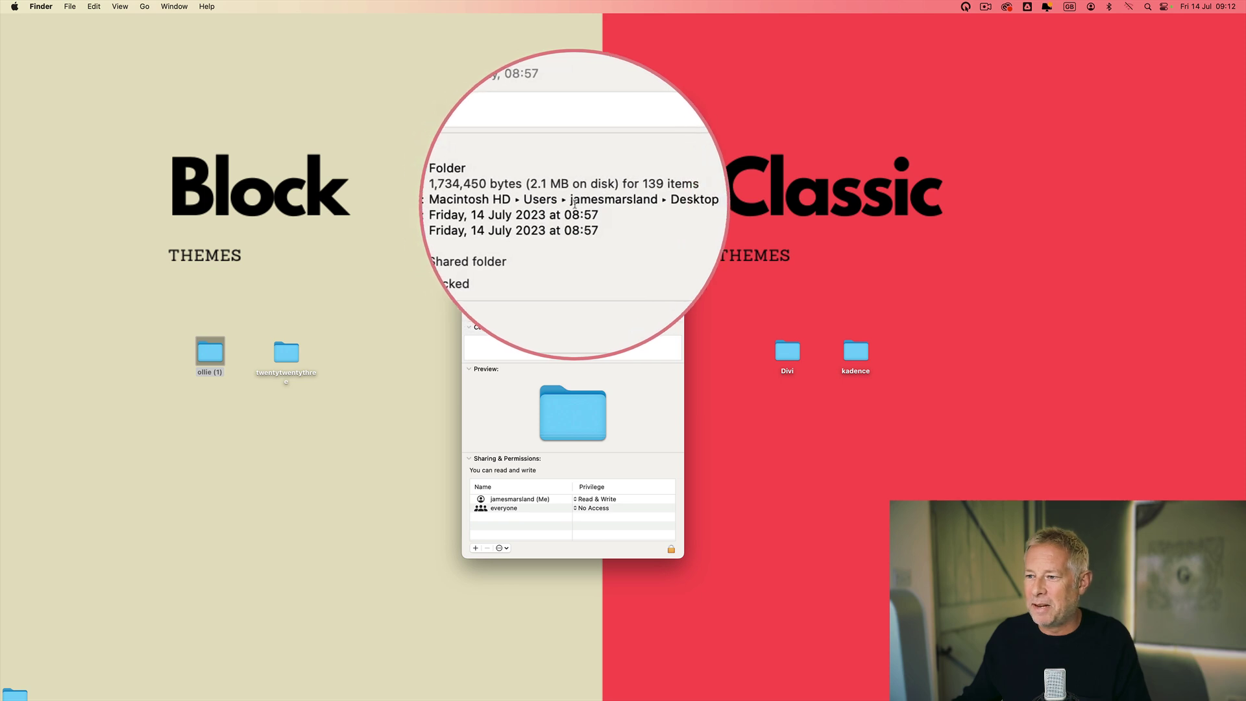
{"action": "left_click", "coordinate": [472, 115]}
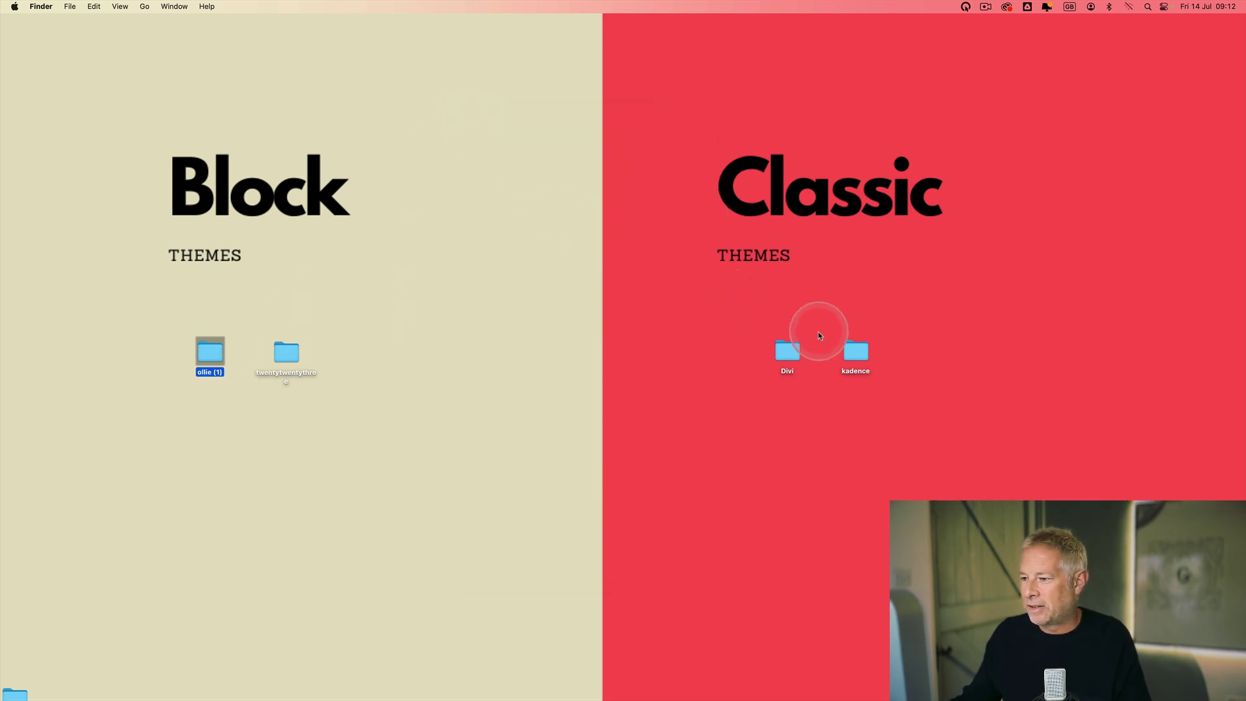
{"action": "left_click", "coordinate": [846, 353]}
{"action": "key", "text": "super+i"}
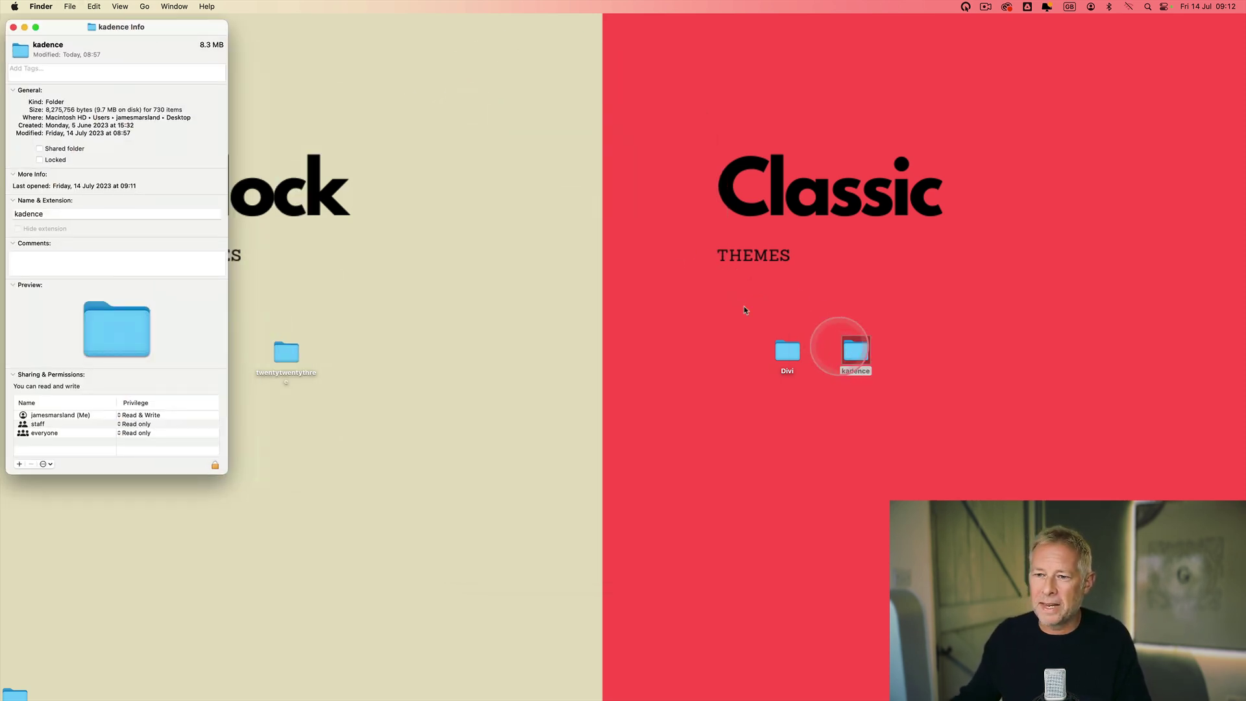
{"action": "left_click_drag", "start_coordinate": [45, 32], "coordinate": [461, 75]}
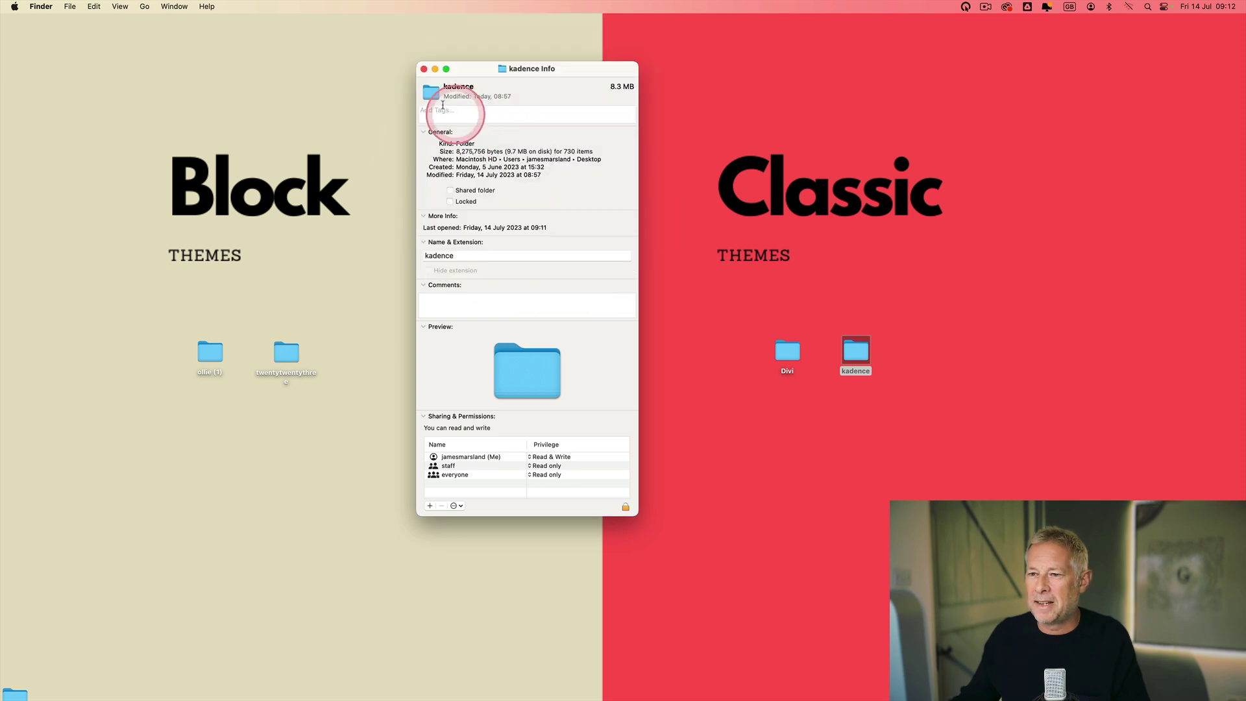
{"action": "left_click", "coordinate": [425, 67]}
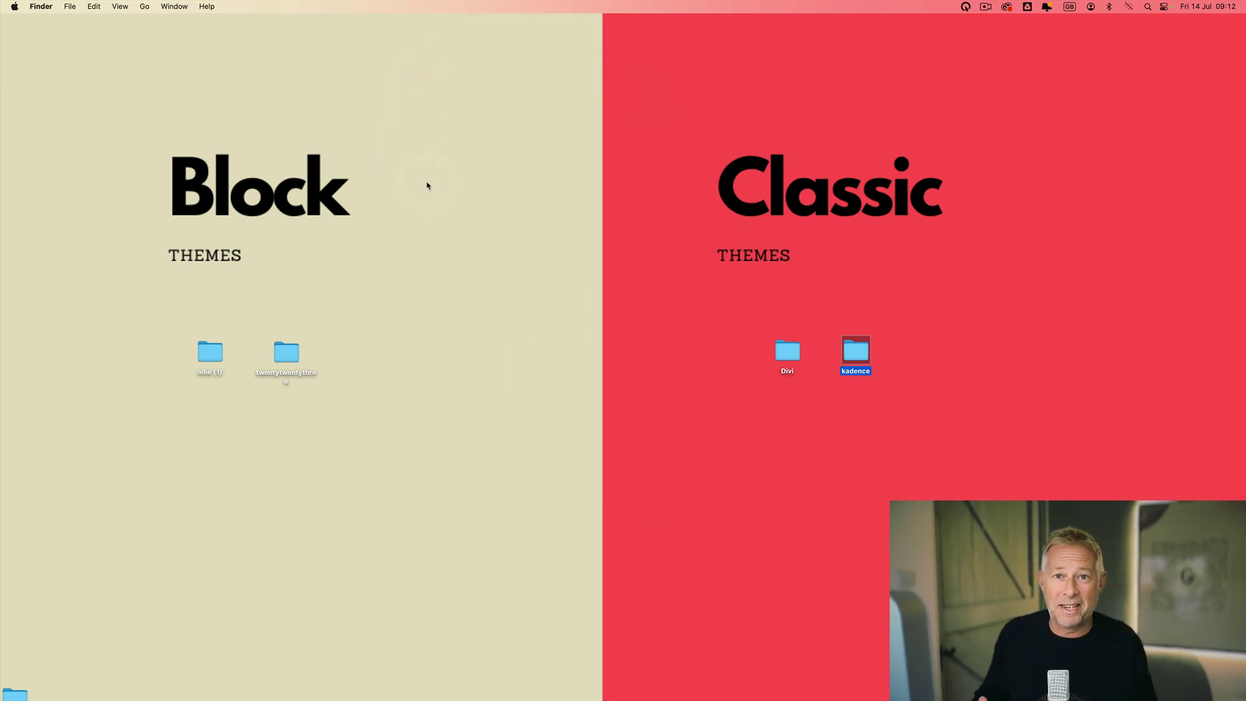
{"action": "double_click", "coordinate": [785, 351]}
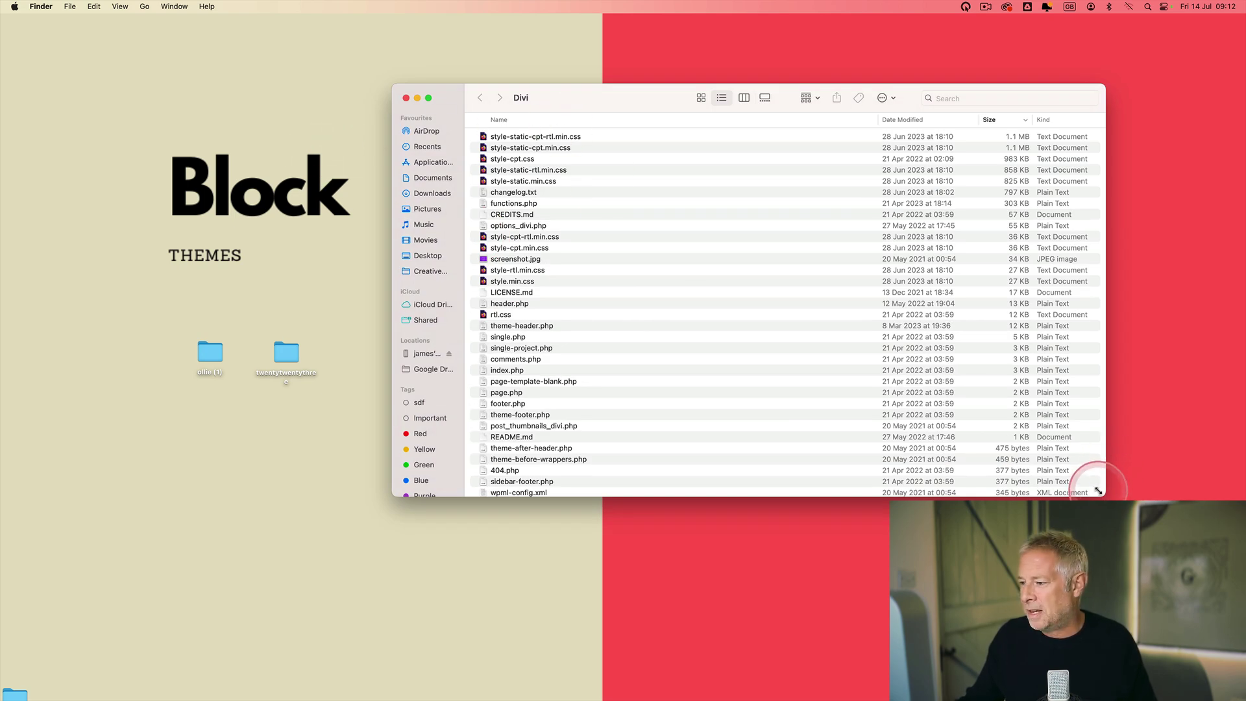
{"action": "left_click_drag", "start_coordinate": [1105, 494], "coordinate": [1123, 571]}
{"action": "left_click", "coordinate": [1014, 124]}
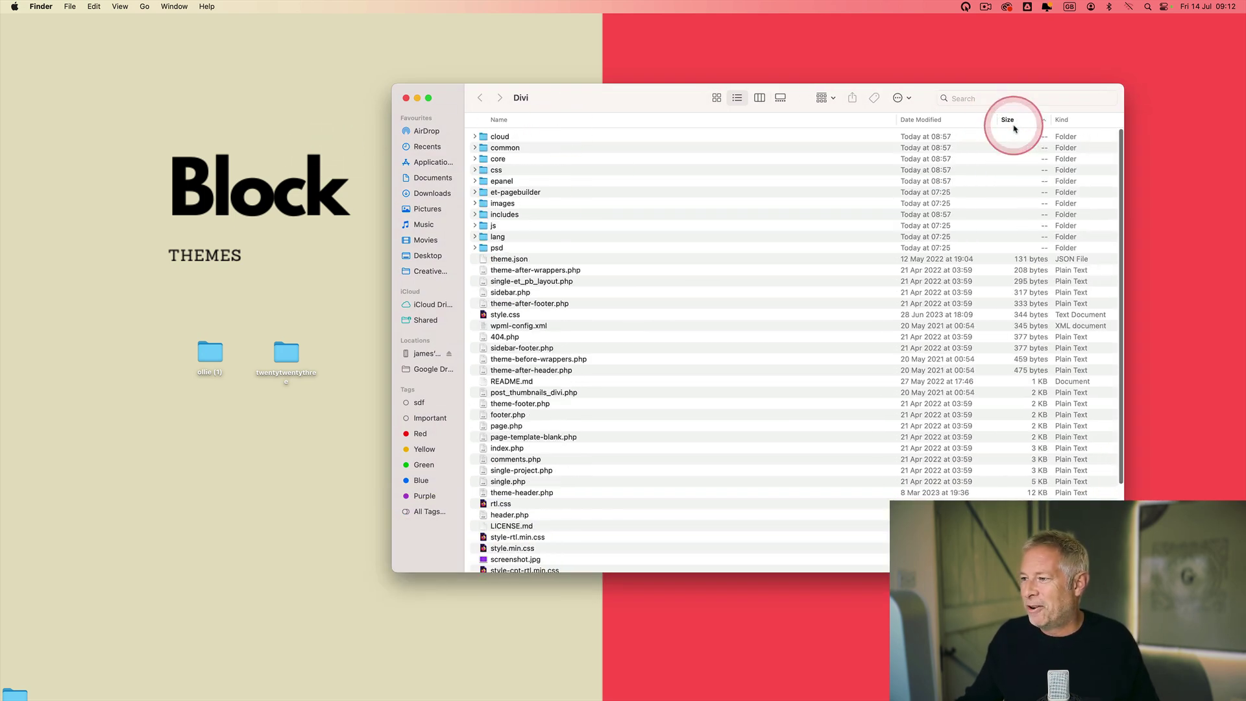
{"action": "left_click", "coordinate": [1014, 123]}
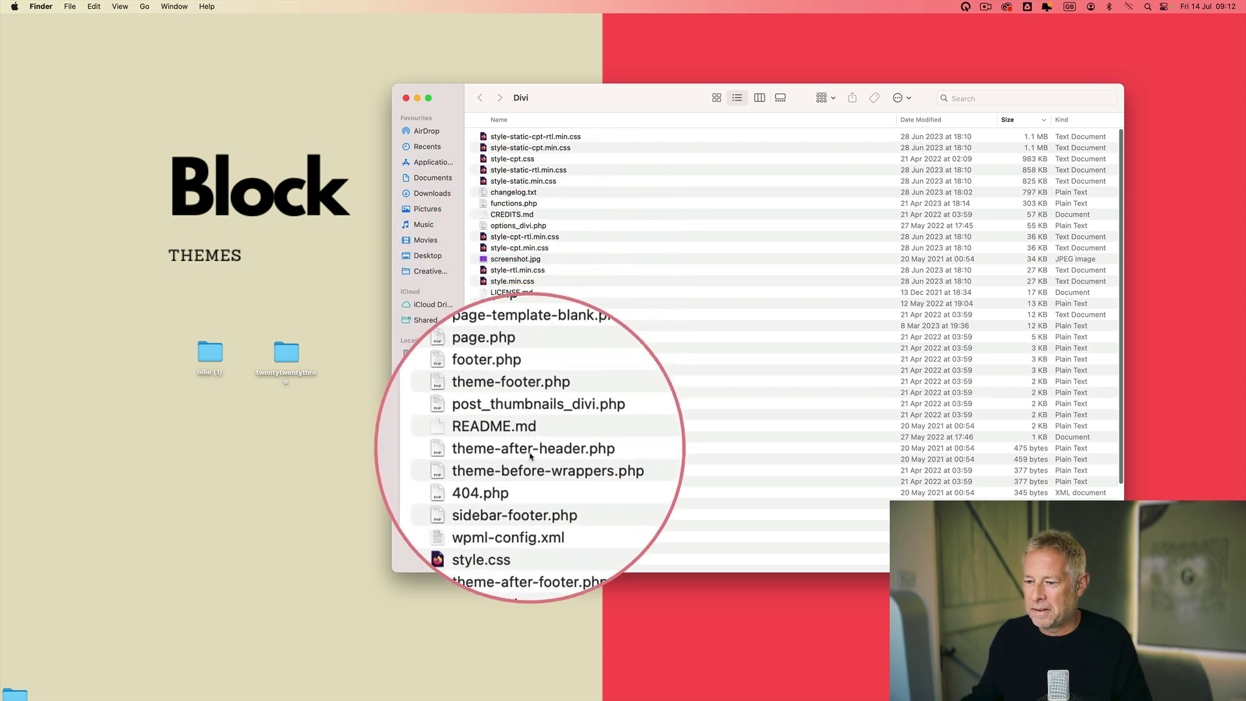
{"action": "left_click", "coordinate": [406, 98]}
{"action": "double_click", "coordinate": [843, 347]}
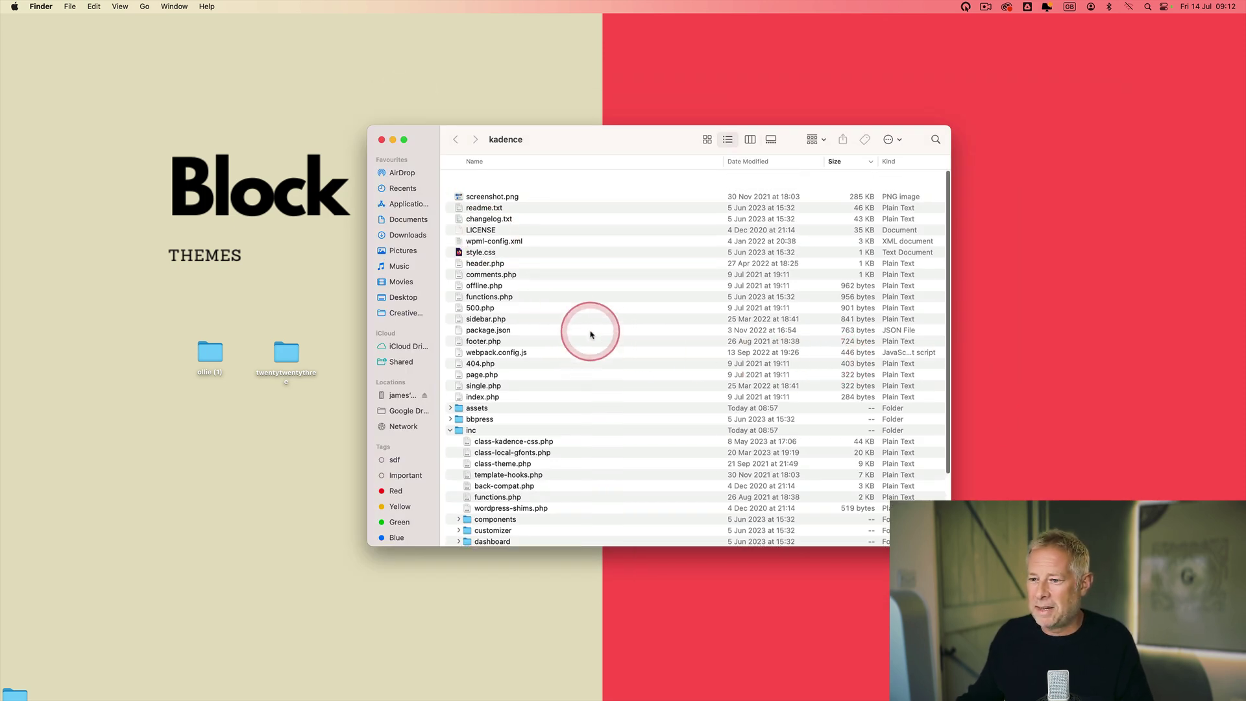
{"action": "scroll", "coordinate": [593, 331], "scroll_direction": "up", "scroll_amount": 2}
{"action": "left_click", "coordinate": [450, 411]}
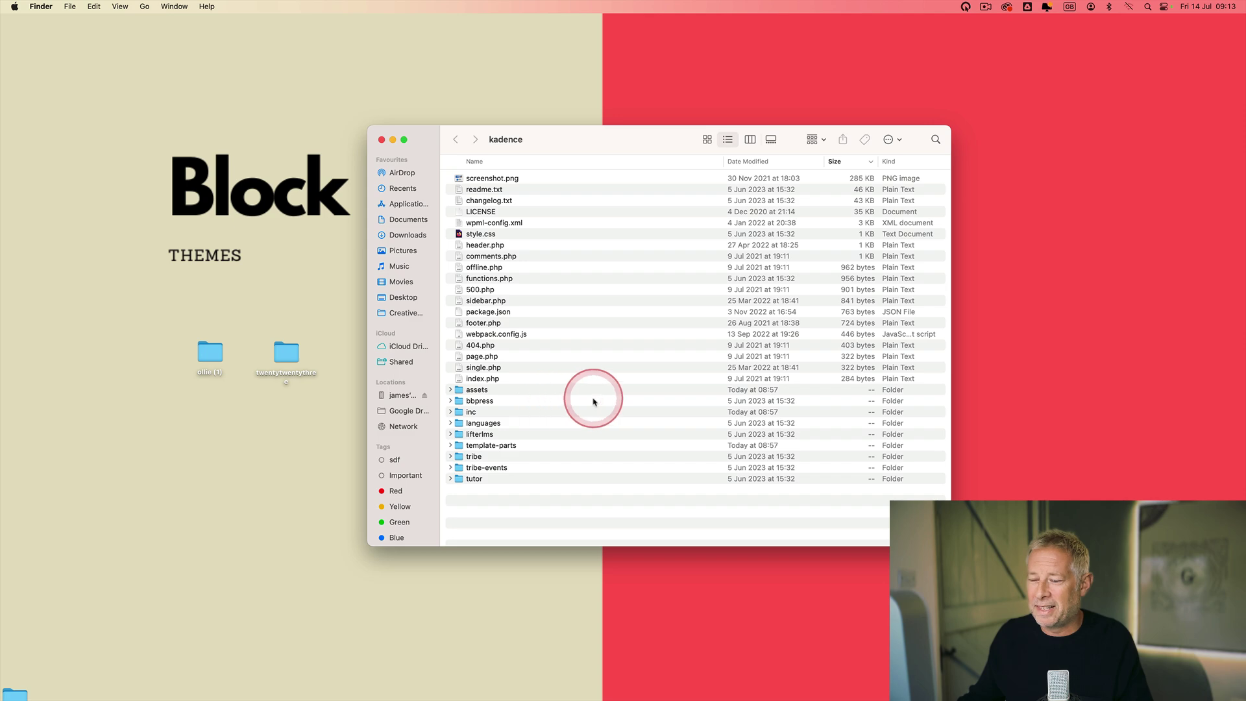
{"action": "left_click", "coordinate": [381, 140]}
{"action": "double_click", "coordinate": [286, 351]}
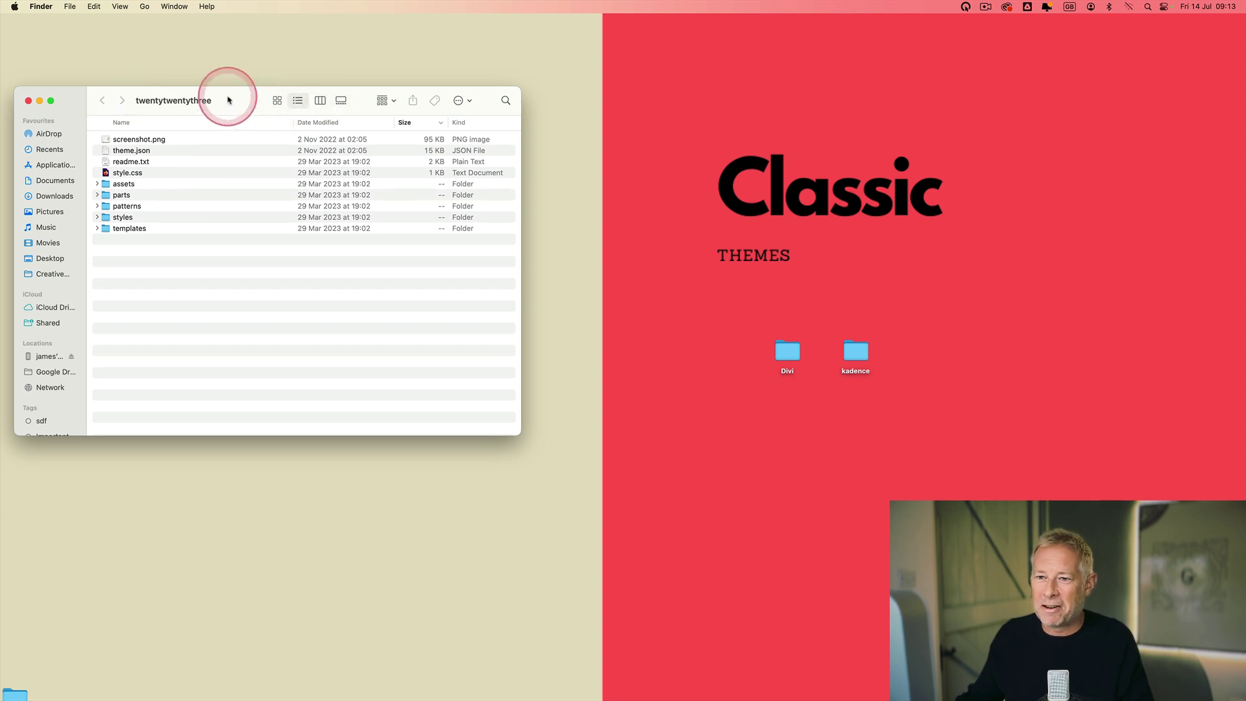
{"action": "left_click_drag", "start_coordinate": [227, 99], "coordinate": [392, 118]}
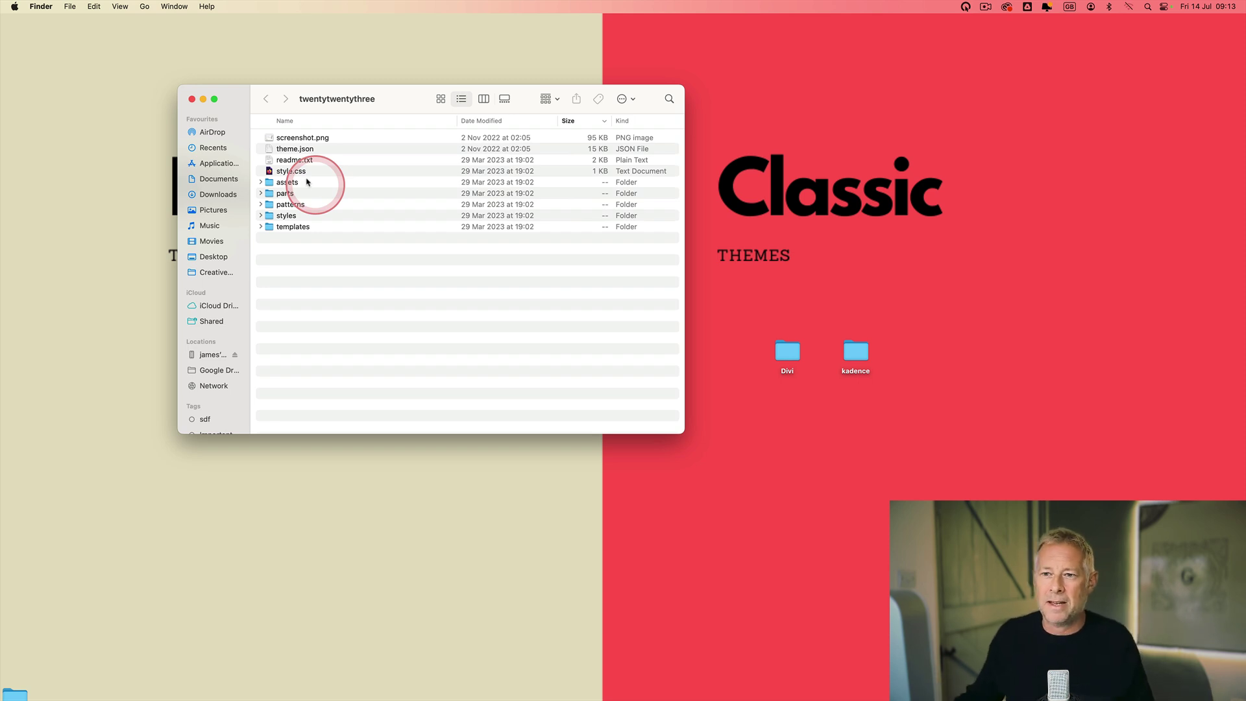
{"action": "left_click", "coordinate": [192, 99]}
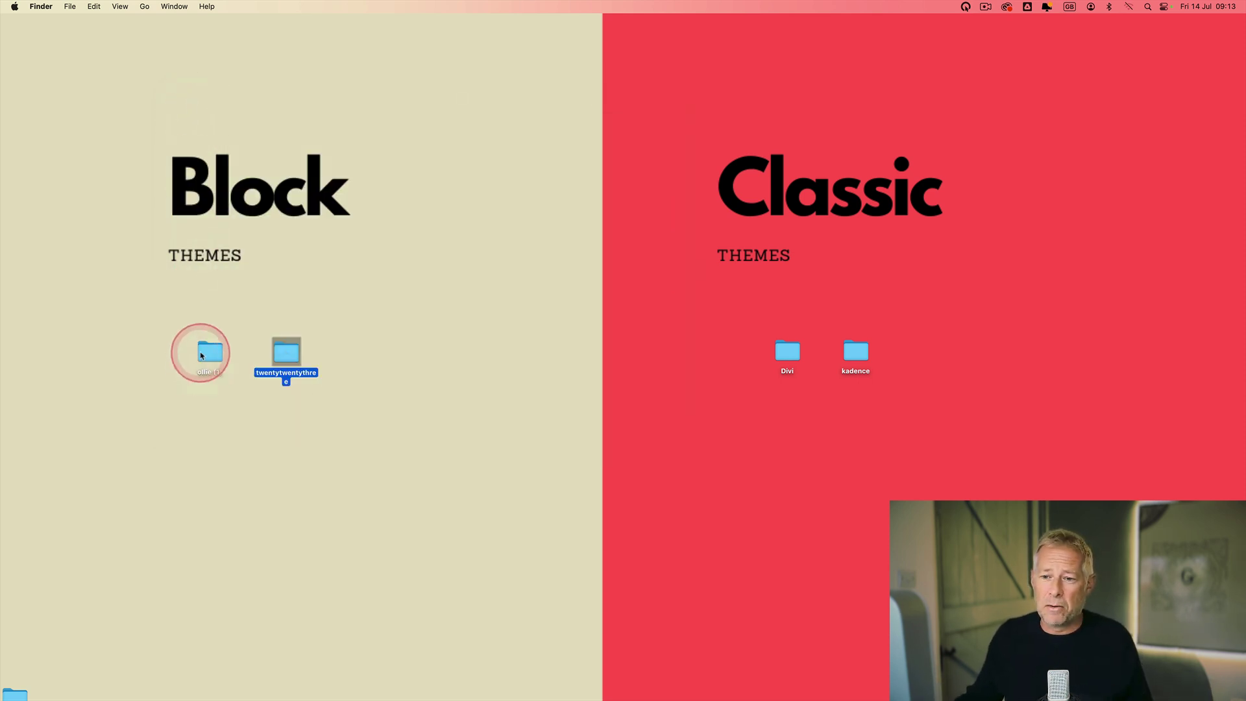
{"action": "double_click", "coordinate": [201, 355]}
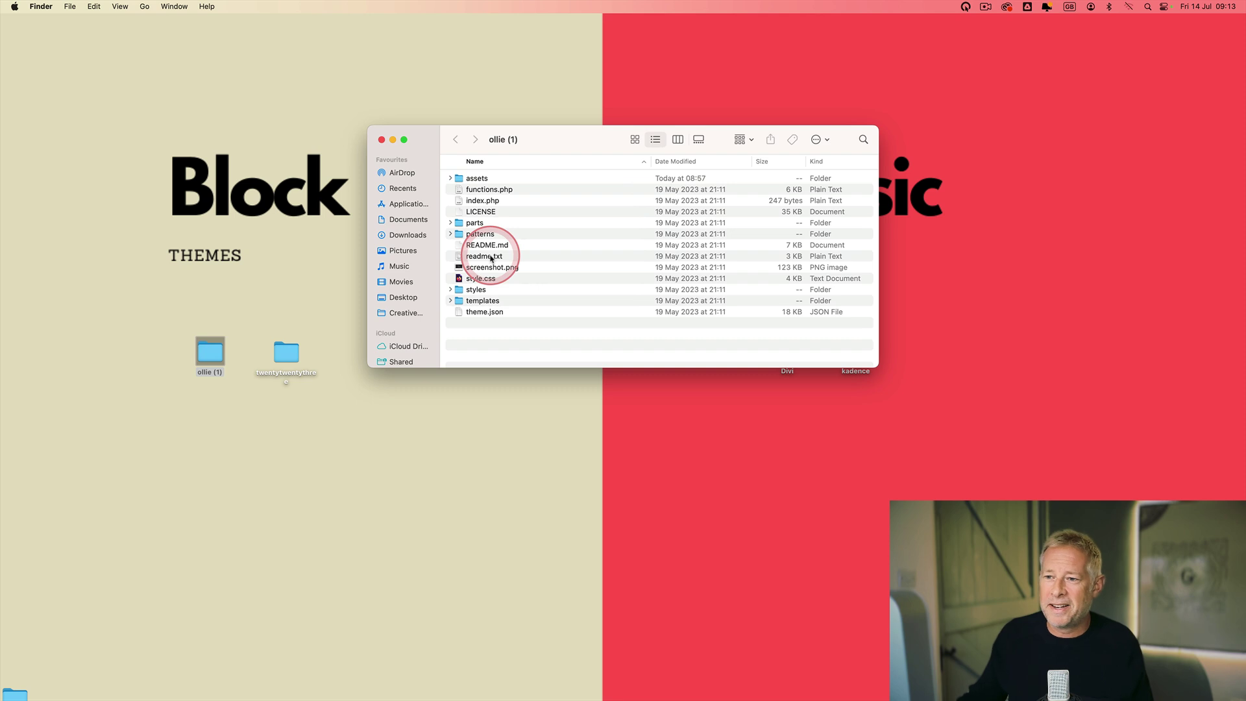
{"action": "left_click", "coordinate": [381, 140]}
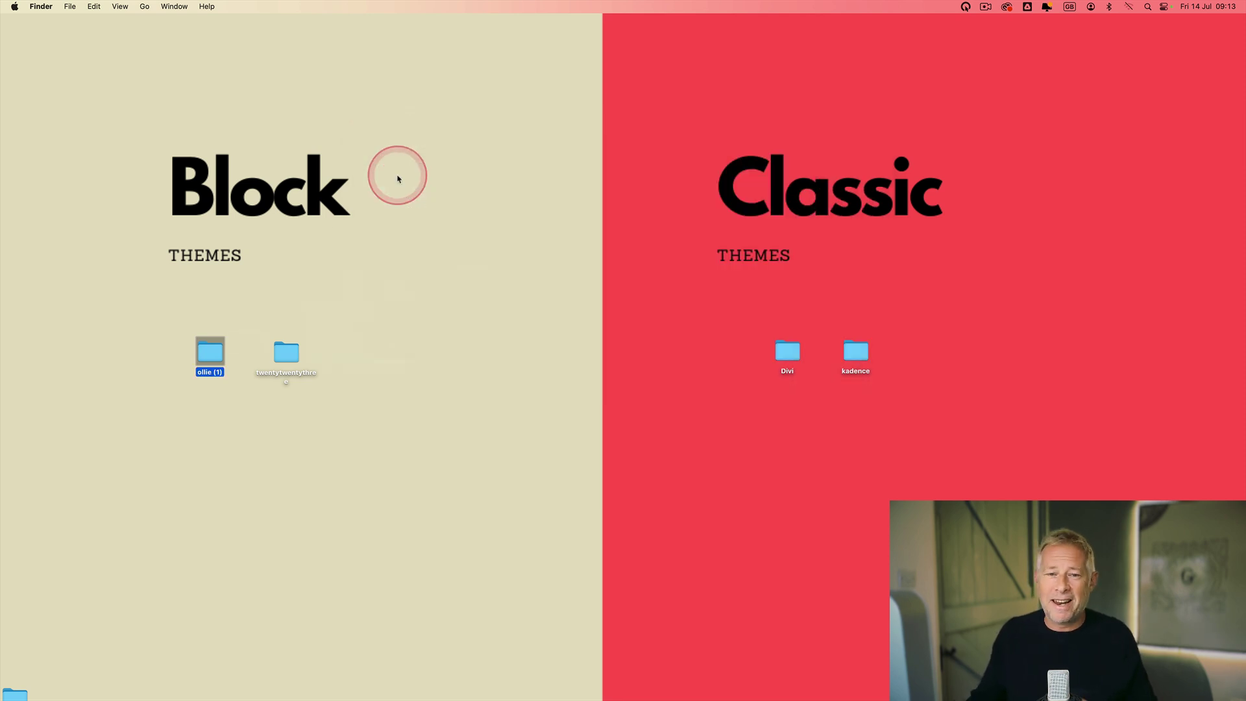